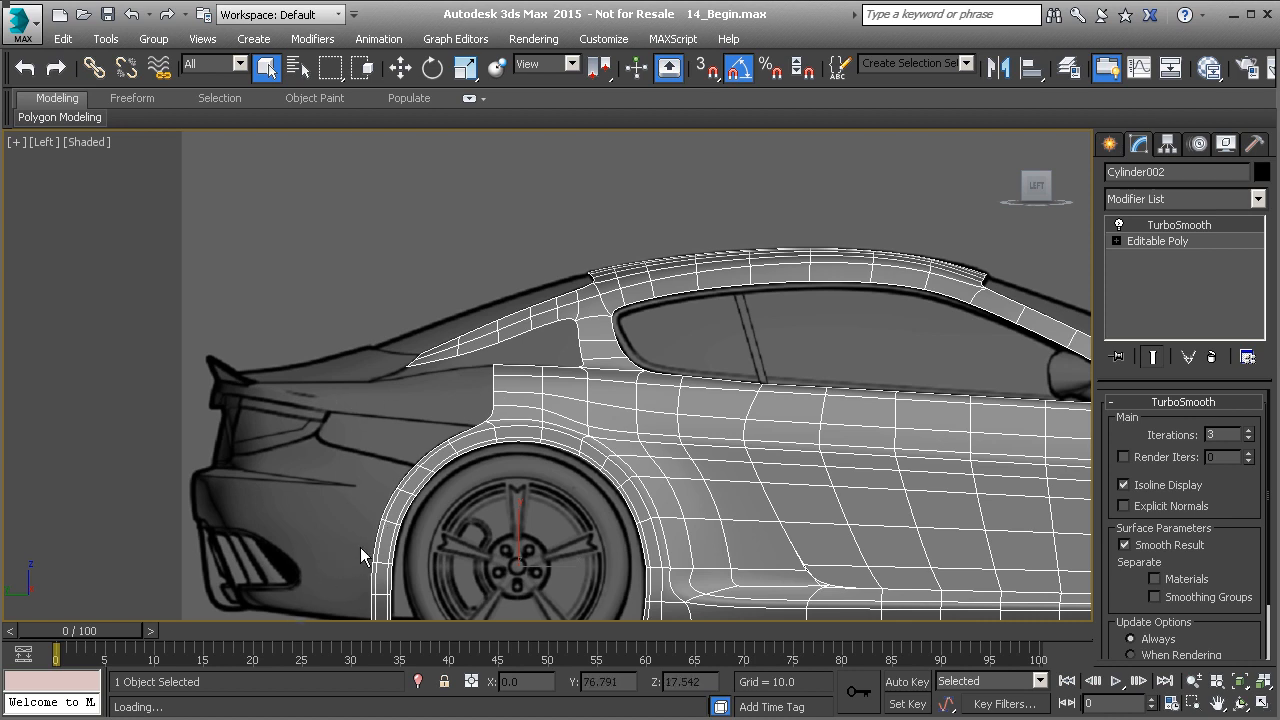
# - Remove the two horizontal edges crossing the pillar between the side window and the rear quarter opening
pyautogui.scroll(4, 581, 367)
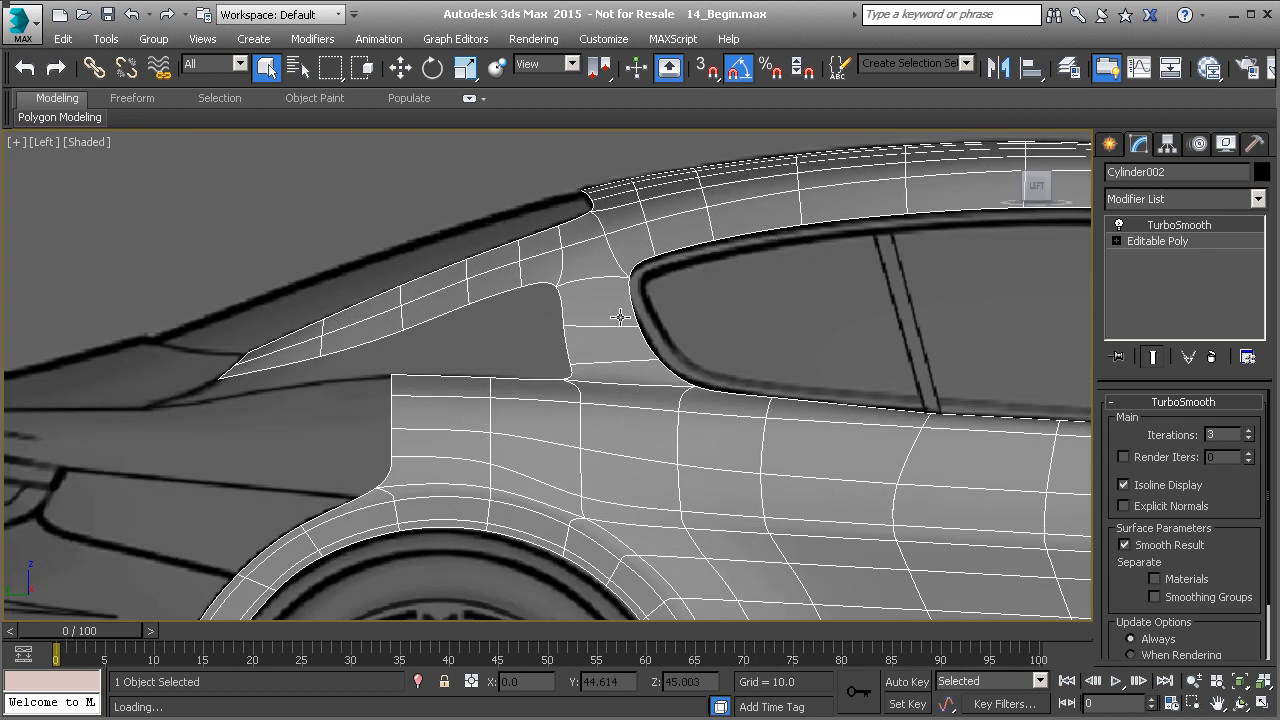
pyautogui.click(1150, 241)
pyautogui.press('2')
pyautogui.click(597, 330)
pyautogui.press('BackSpace')
pyautogui.click(614, 362)
pyautogui.press('BackSpace')
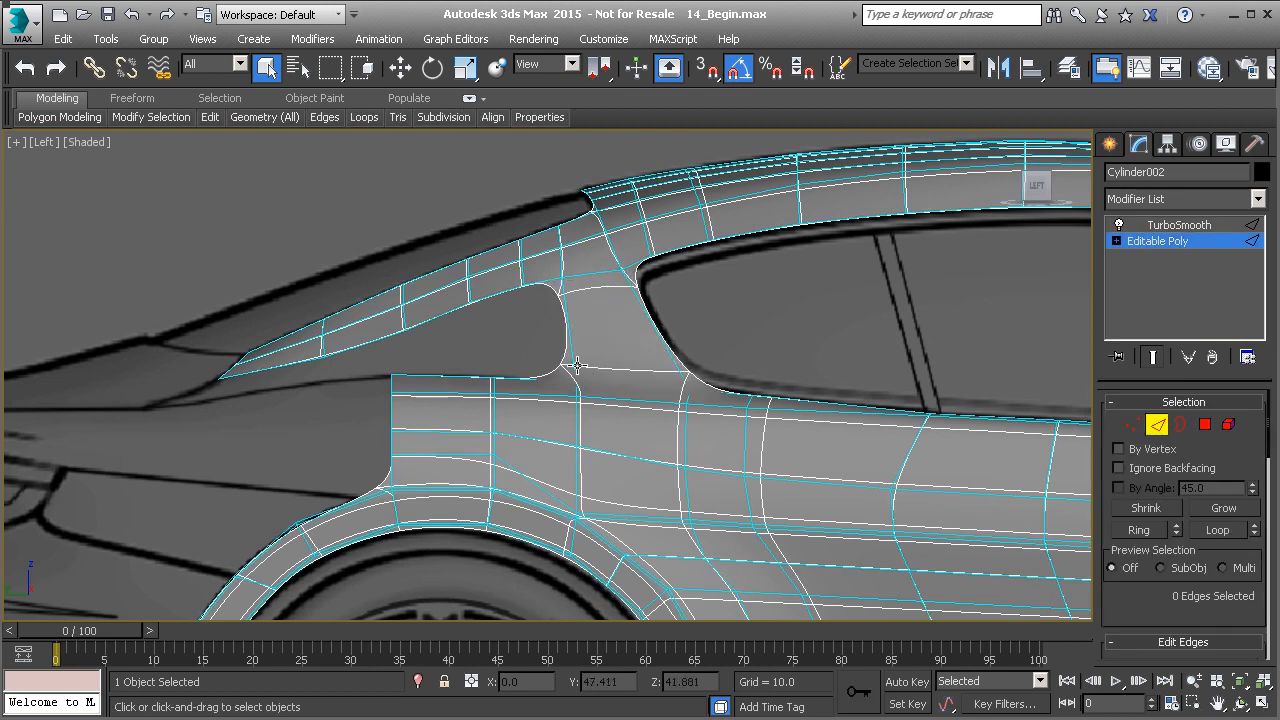
# - Examine the simplified pillar and rear quarter mesh in Perspective, ending back in the Left view
pyautogui.press('p')
pyautogui.scroll(-3, 554, 361)
pyautogui.keyDown('alt'); pyautogui.moveTo(556, 362); pyautogui.dragTo(639, 455, button='middle'); pyautogui.keyUp('alt')
pyautogui.scroll(3, 655, 440)
pyautogui.scroll(-3, 671, 453)
pyautogui.scroll(-2, 639, 455)
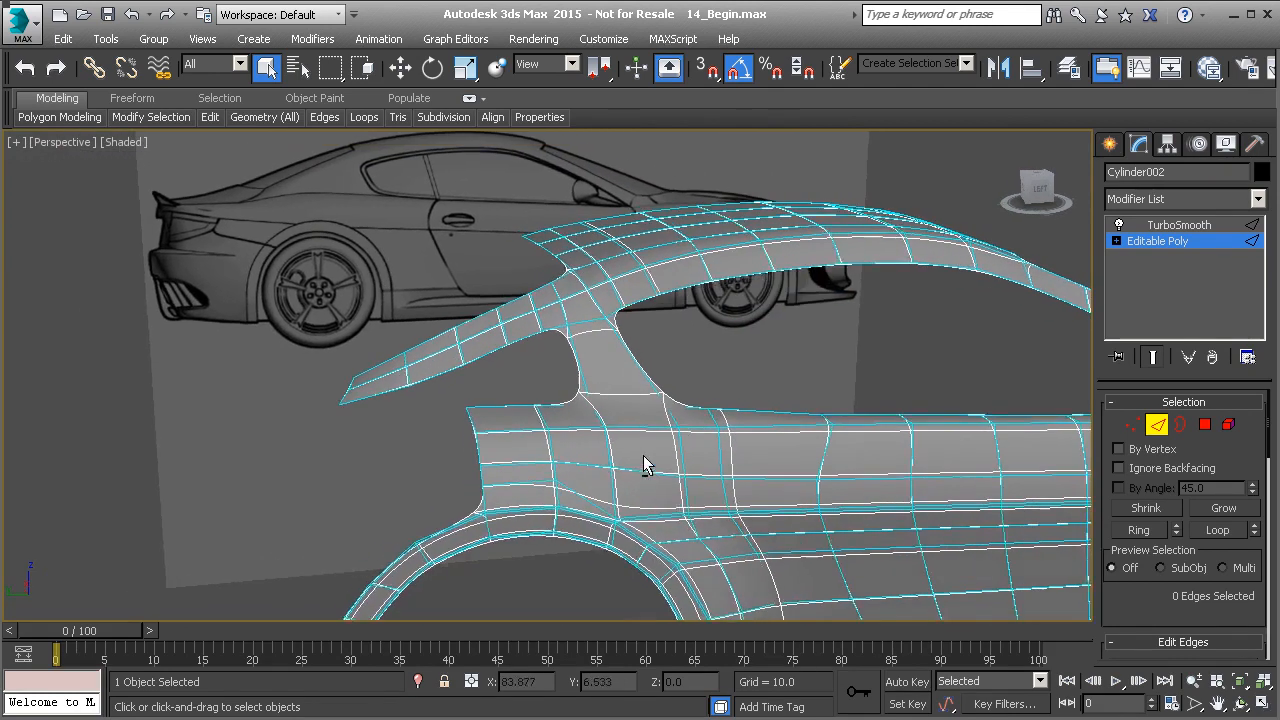
pyautogui.scroll(3, 539, 380)
pyautogui.scroll(-3, 573, 403)
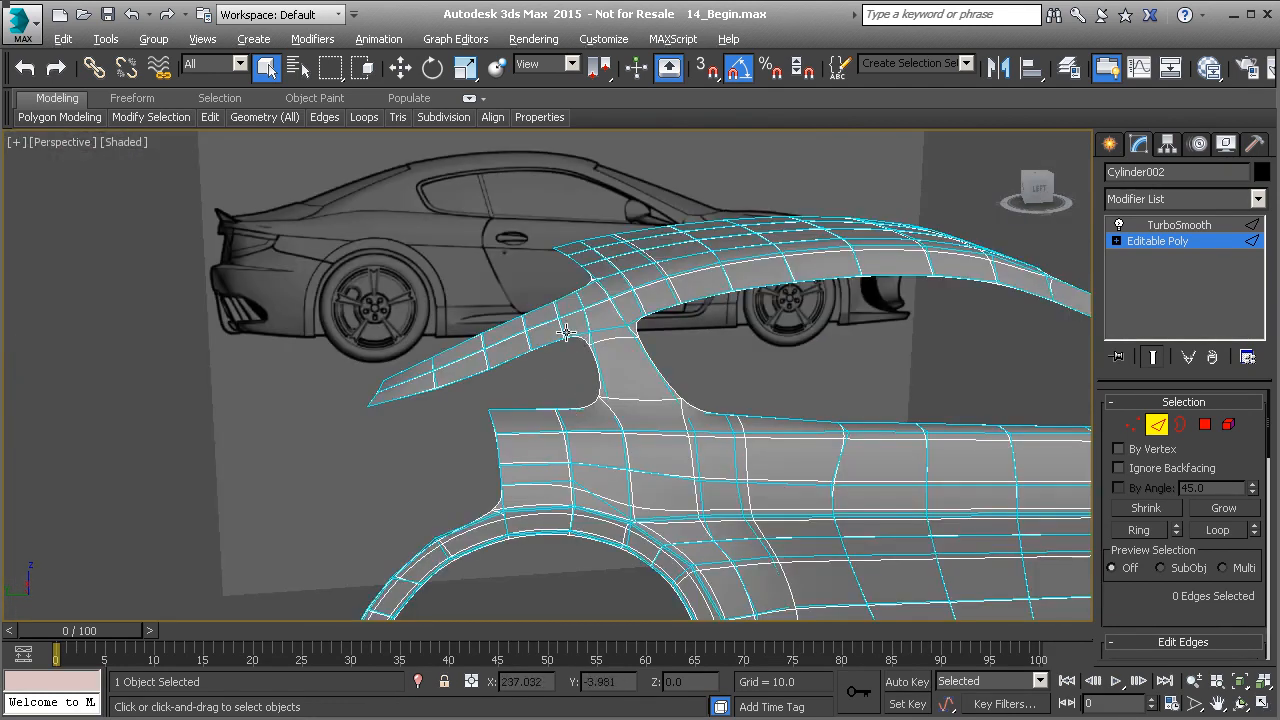
pyautogui.scroll(-1, 560, 332)
pyautogui.press('l')
pyautogui.scroll(2, 522, 312)
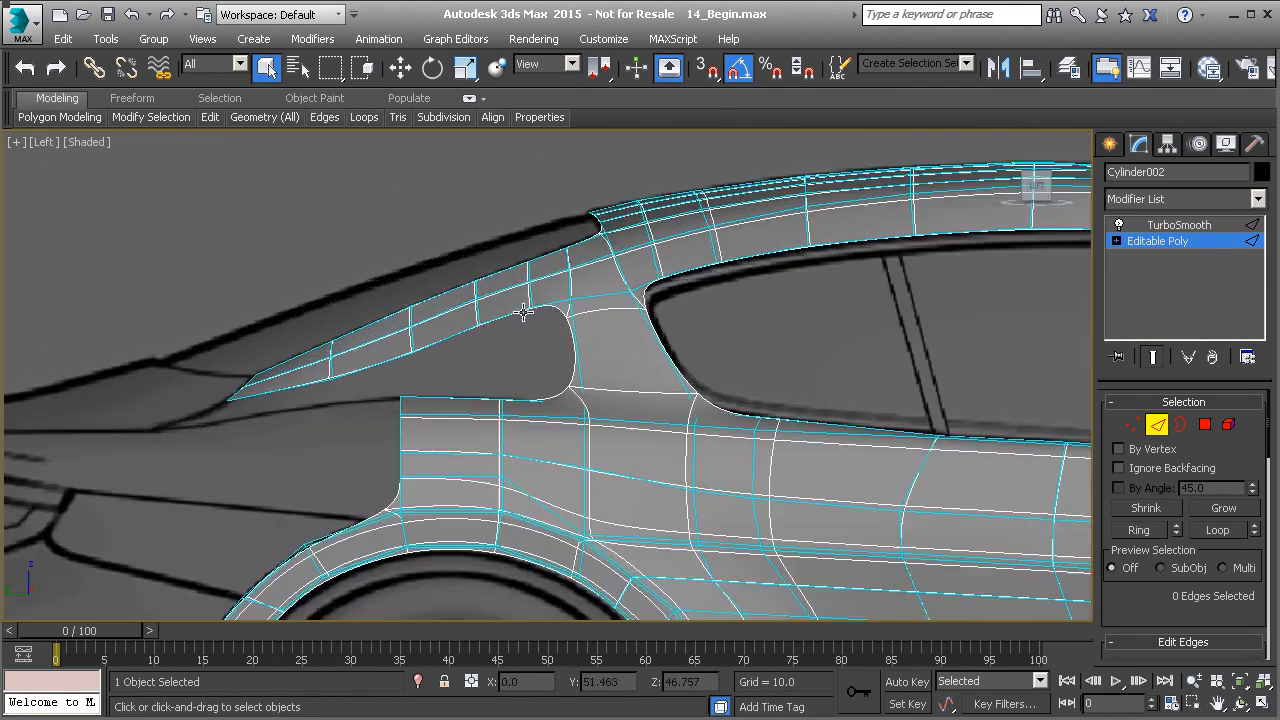
# - Remove the short vertical edges above the quarter opening, together with their leftover vertices
pyautogui.click(530, 288)
pyautogui.keyDown('ctrl'); pyautogui.click(528, 293); pyautogui.keyUp('ctrl')
pyautogui.hotkey('ctrl', 'BackSpace')
# - Bridge two pairs of facing edges across the quarter opening to join the roof strip to the lower body
pyautogui.click(518, 316)
pyautogui.keyDown('ctrl'); pyautogui.click(538, 398); pyautogui.keyUp('ctrl')
pyautogui.moveTo(1152, 587); pyautogui.dragTo(1152, 443)
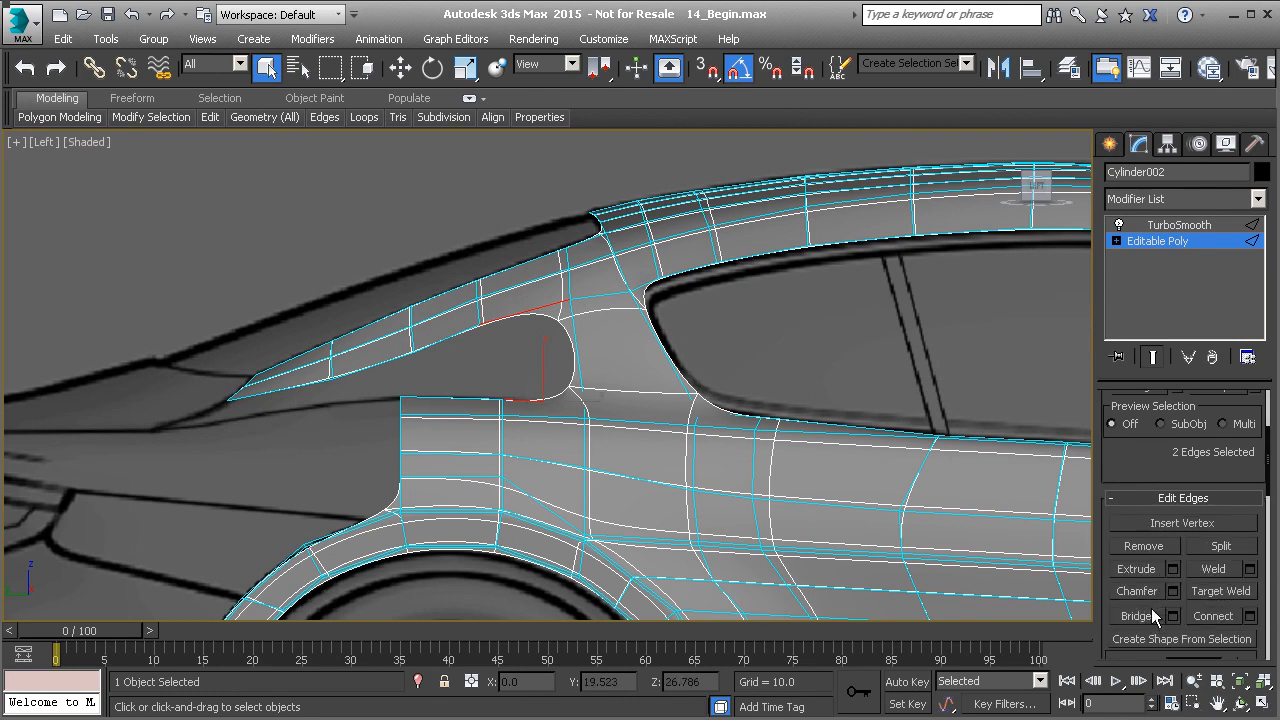
pyautogui.click(1137, 614)
pyautogui.click(446, 398)
pyautogui.keyDown('ctrl'); pyautogui.click(452, 365); pyautogui.keyUp('ctrl')
pyautogui.click(1148, 612)
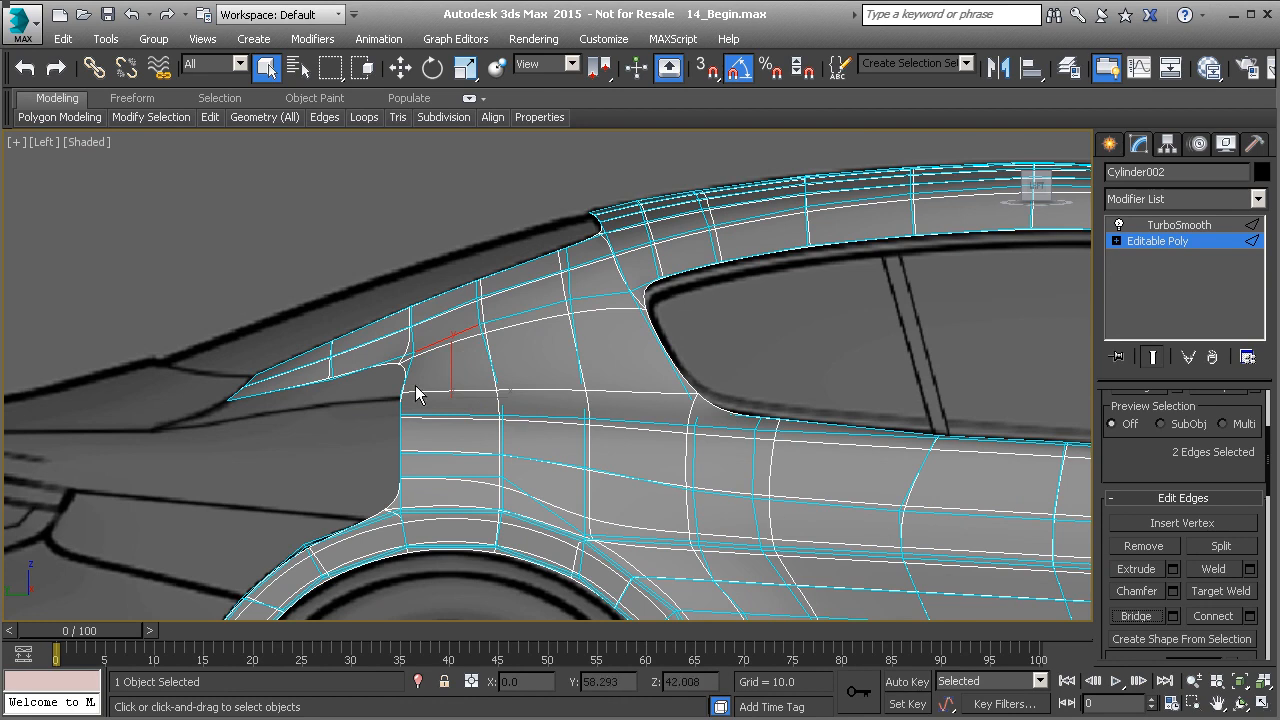
# - Set the edit constraint to None and reposition three vertices along the lower border of the rear pillar strip
pyautogui.scroll(2, 481, 398)
pyautogui.press('1')
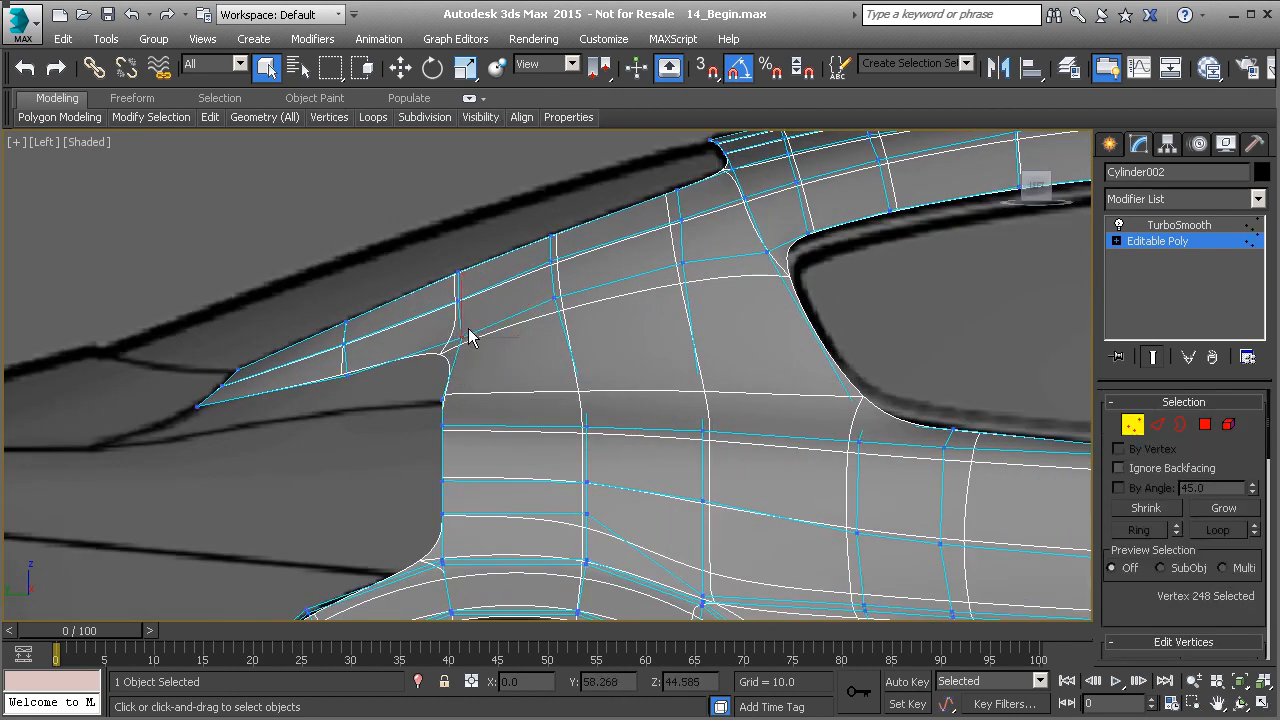
pyautogui.press('w')
pyautogui.moveTo(473, 329); pyautogui.dragTo(470, 320)
pyautogui.scroll(-8, 1128, 580)
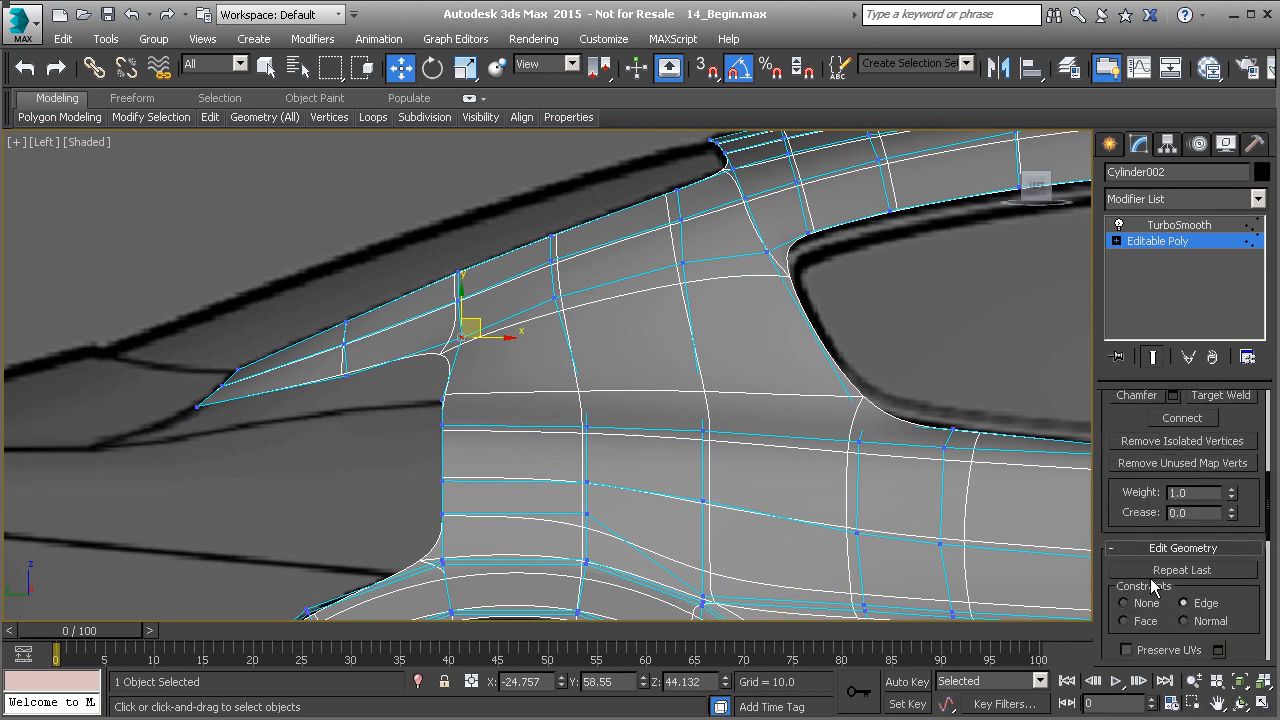
pyautogui.moveTo(477, 325); pyautogui.dragTo(479, 313)
pyautogui.click(555, 299)
pyautogui.moveTo(571, 286); pyautogui.dragTo(580, 284)
pyautogui.moveTo(495, 342); pyautogui.dragTo(604, 332, button='middle')
pyautogui.click(454, 364)
pyautogui.moveTo(478, 354); pyautogui.dragTo(466, 352)
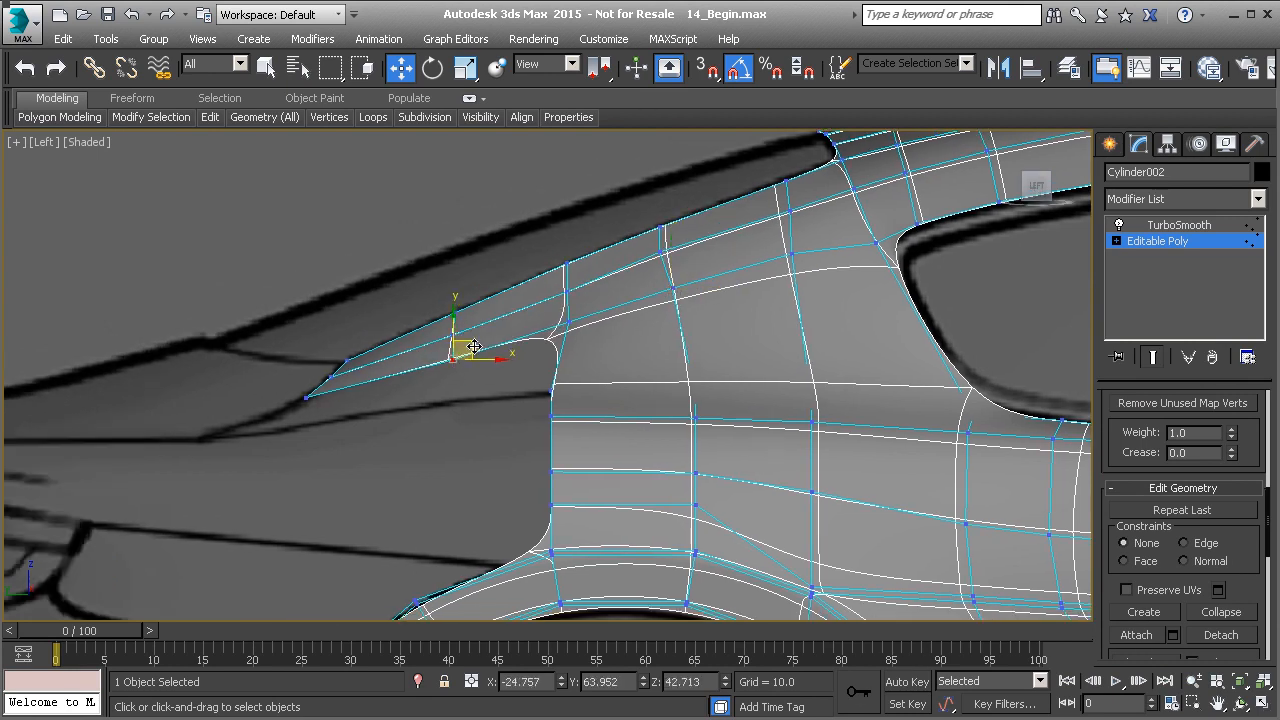
# - Extrude the two lower border edges at the rear of the pillar strip slightly downward
pyautogui.press('2')
pyautogui.click(382, 378)
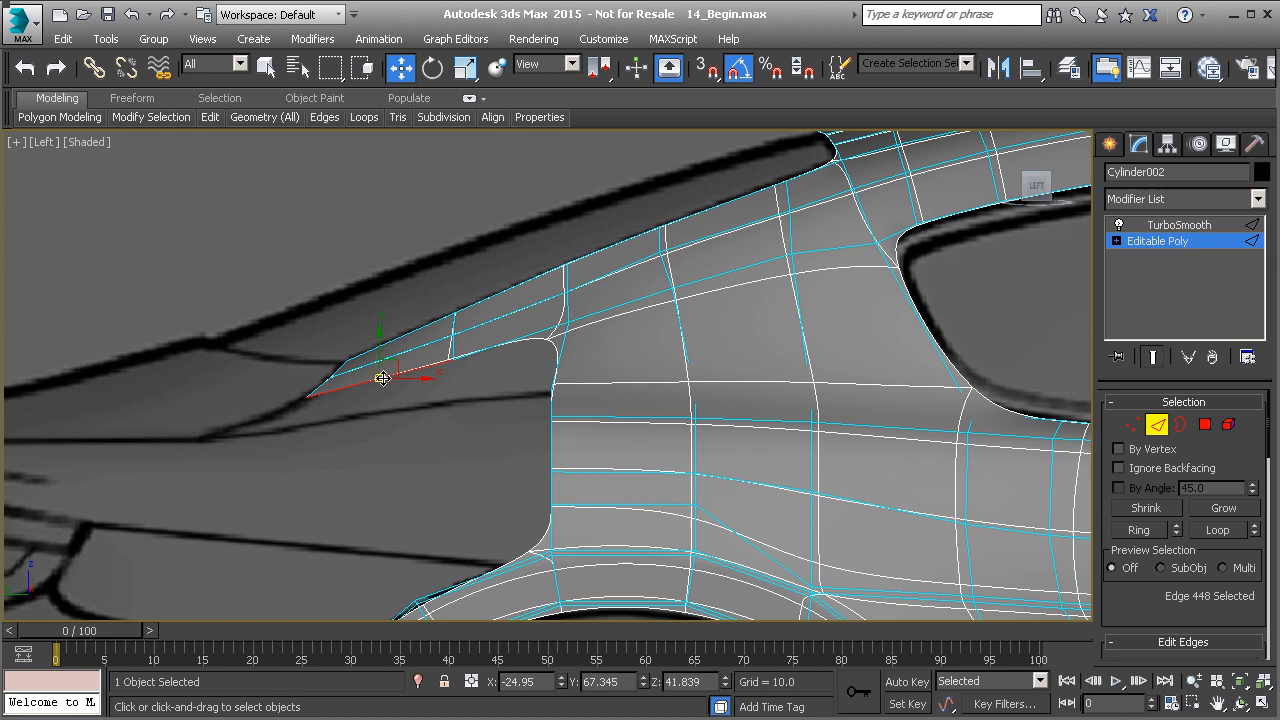
pyautogui.click(552, 365)
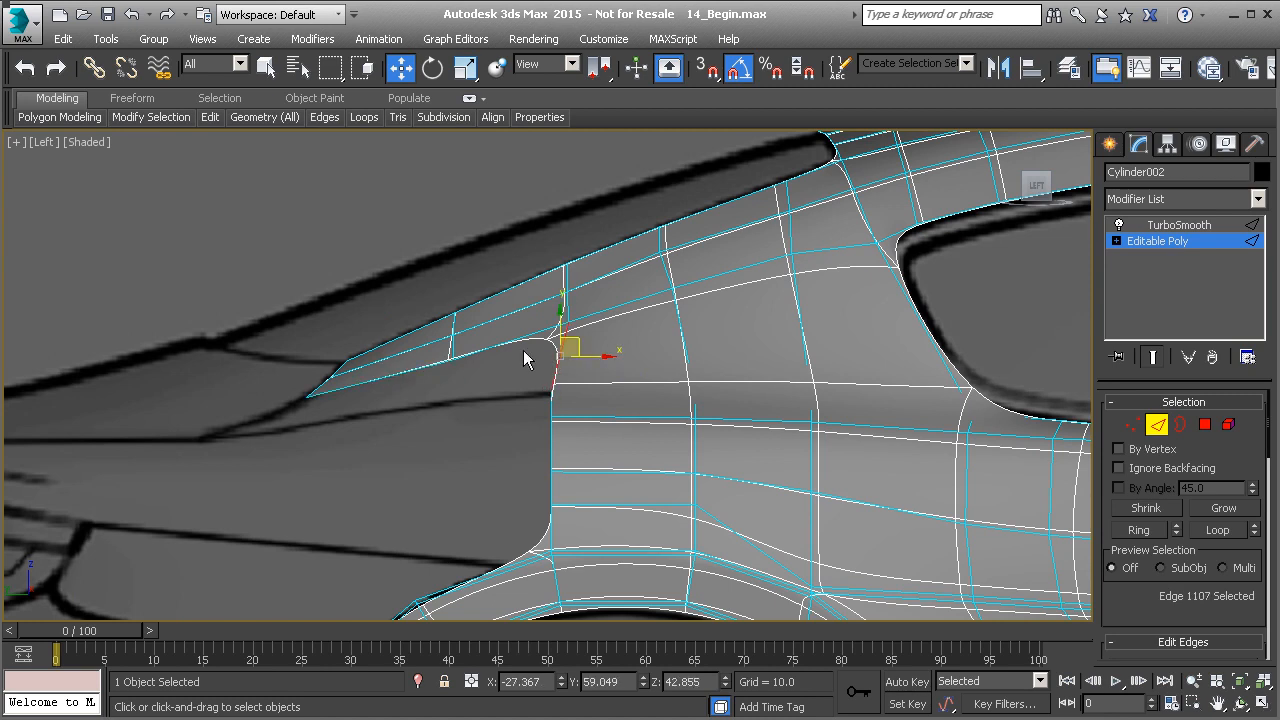
pyautogui.click(413, 371)
pyautogui.keyDown('ctrl'); pyautogui.click(486, 353); pyautogui.keyUp('ctrl')
pyautogui.keyDown('shift'); pyautogui.moveTo(451, 340); pyautogui.dragTo(440, 367); pyautogui.keyUp('shift')
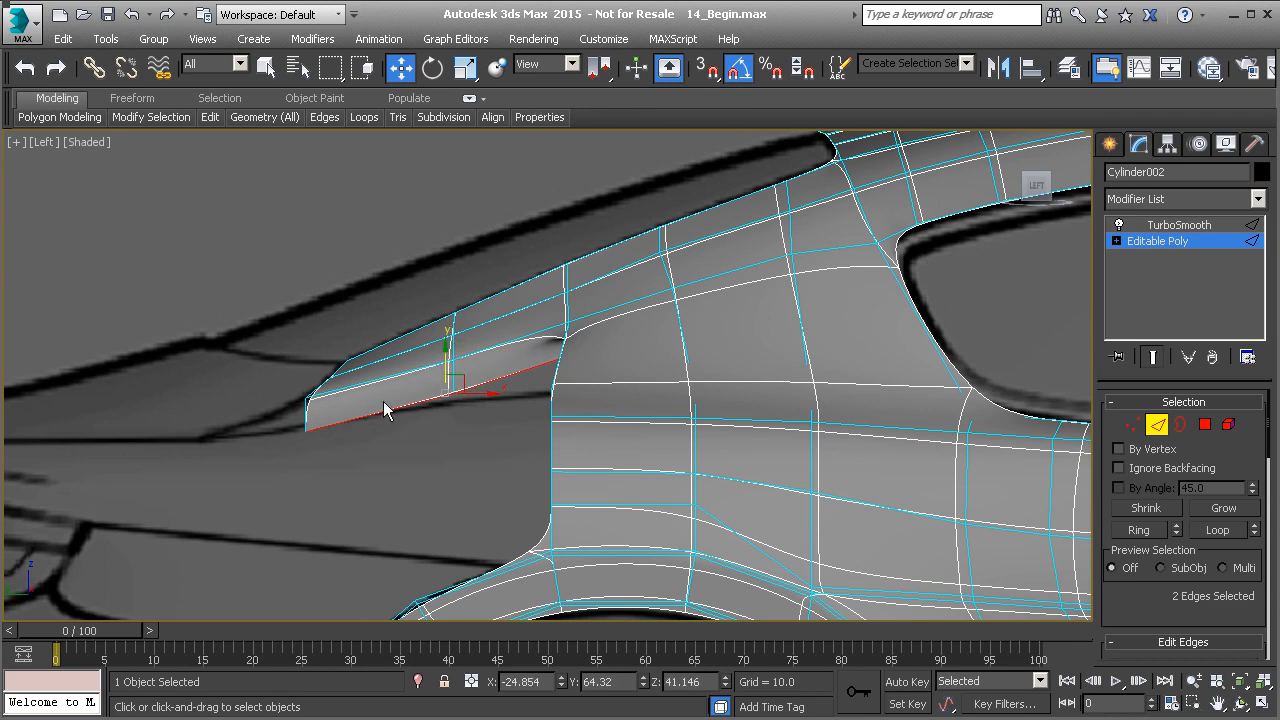
# - Pull the new strip's rear tip vertex back to the blueprint crease and adjust its middle vertex onto the same line
pyautogui.press('1')
pyautogui.click(305, 433)
pyautogui.moveTo(316, 420); pyautogui.dragTo(229, 421)
pyautogui.click(452, 400)
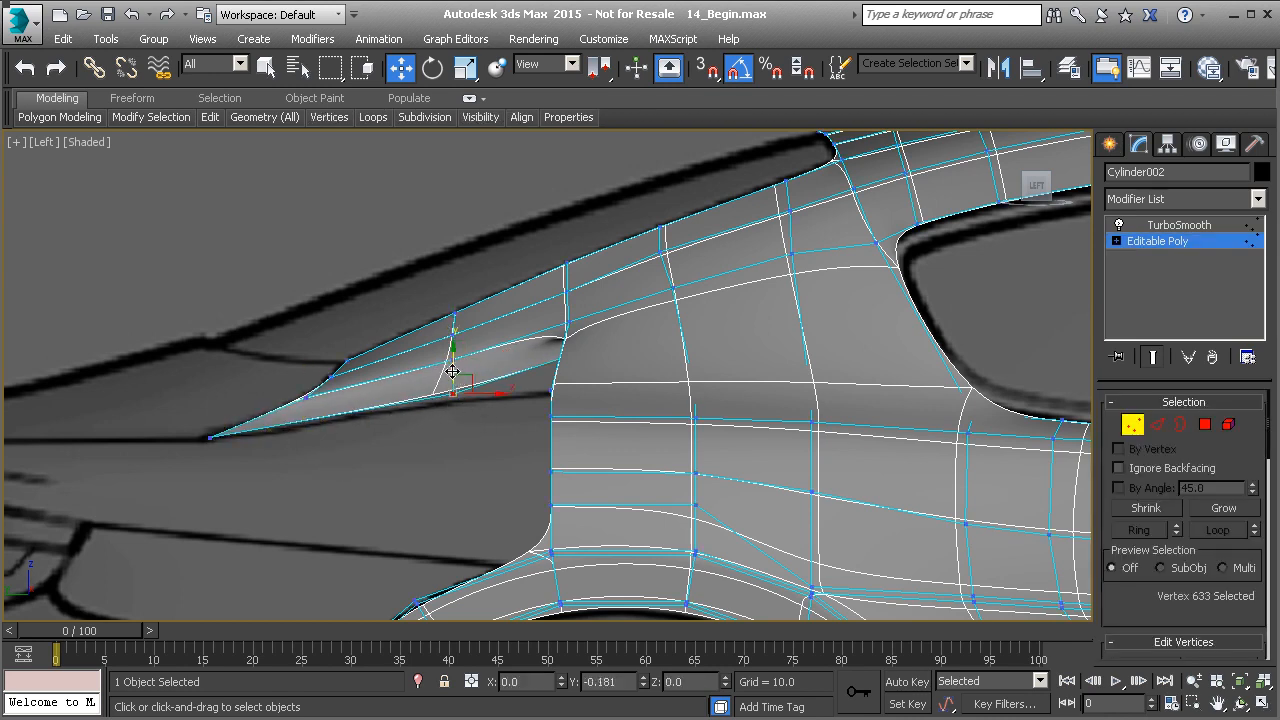
pyautogui.moveTo(449, 366); pyautogui.dragTo(453, 380)
# - Target weld the new strip's loose front vertex to the neighbouring body corner vertex to close the gap
pyautogui.scroll(-3, 486, 394)
pyautogui.keyDown('alt'); pyautogui.moveTo(471, 380); pyautogui.dragTo(508, 391, button='middle'); pyautogui.keyUp('alt')
pyautogui.rightClick(506, 361)
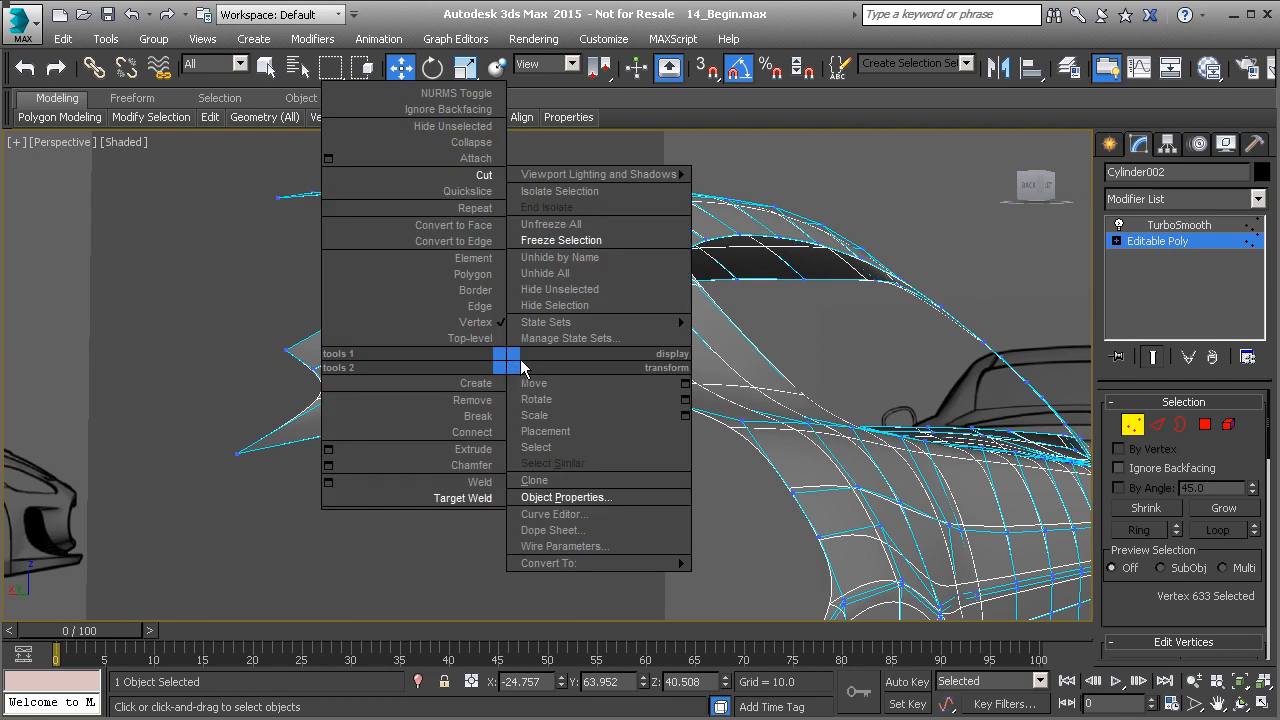
pyautogui.click(463, 500)
pyautogui.click(525, 354)
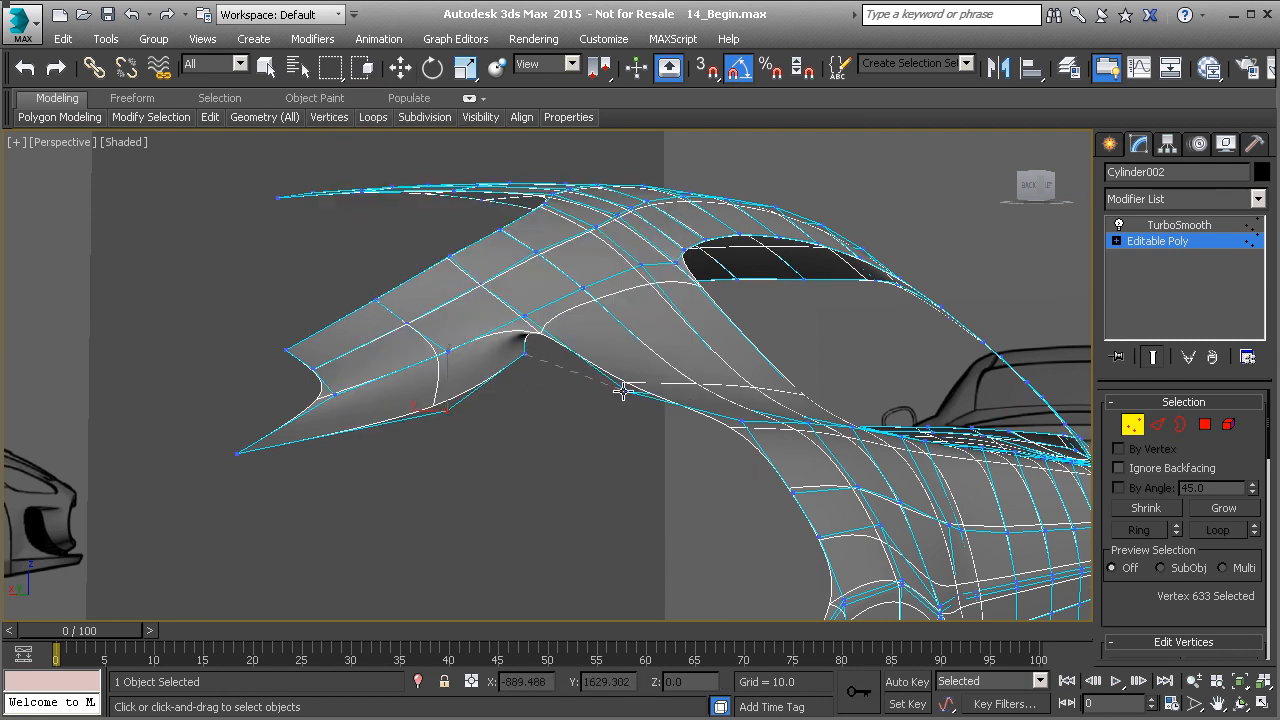
pyautogui.click(622, 392)
# - Select the strip's rear tip and middle vertices and move them outward in the Top view to the blueprint's trunk corner
pyautogui.keyDown('alt'); pyautogui.moveTo(495, 396); pyautogui.dragTo(483, 415, button='middle'); pyautogui.keyUp('alt')
pyautogui.press('w')
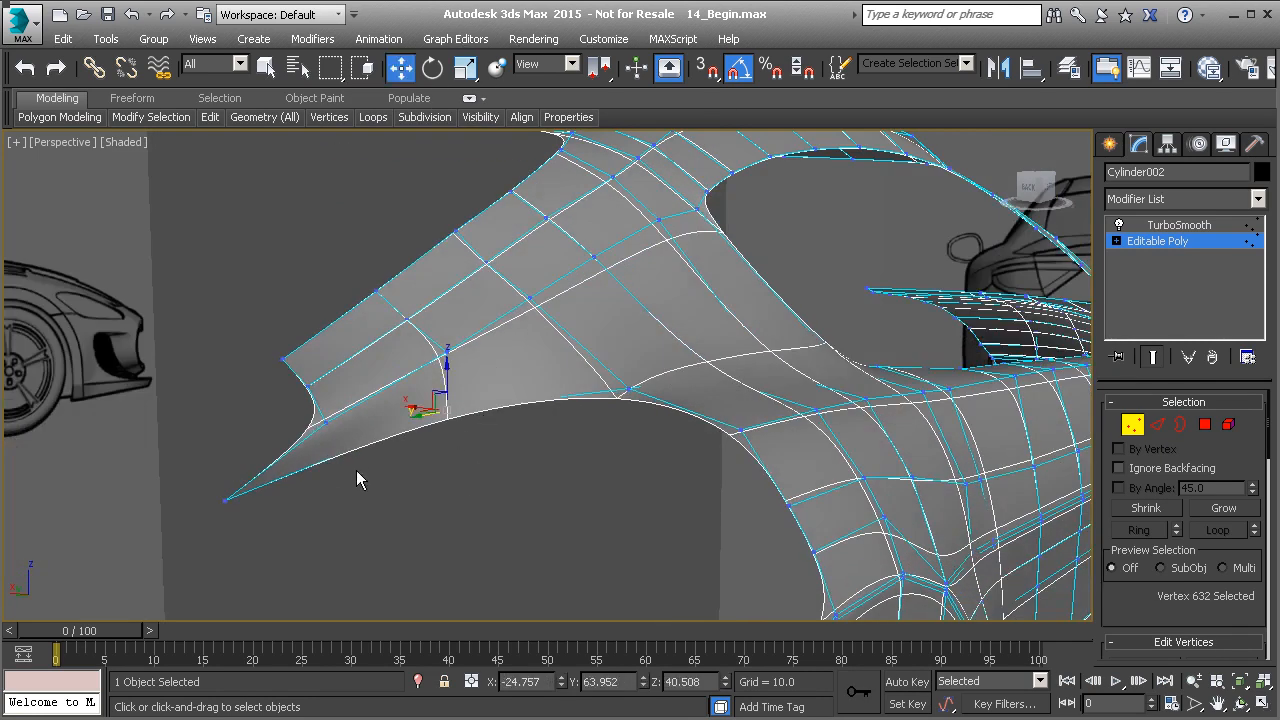
pyautogui.click(227, 501)
pyautogui.keyDown('ctrl'); pyautogui.click(443, 412); pyautogui.keyUp('ctrl')
pyautogui.press('F3')
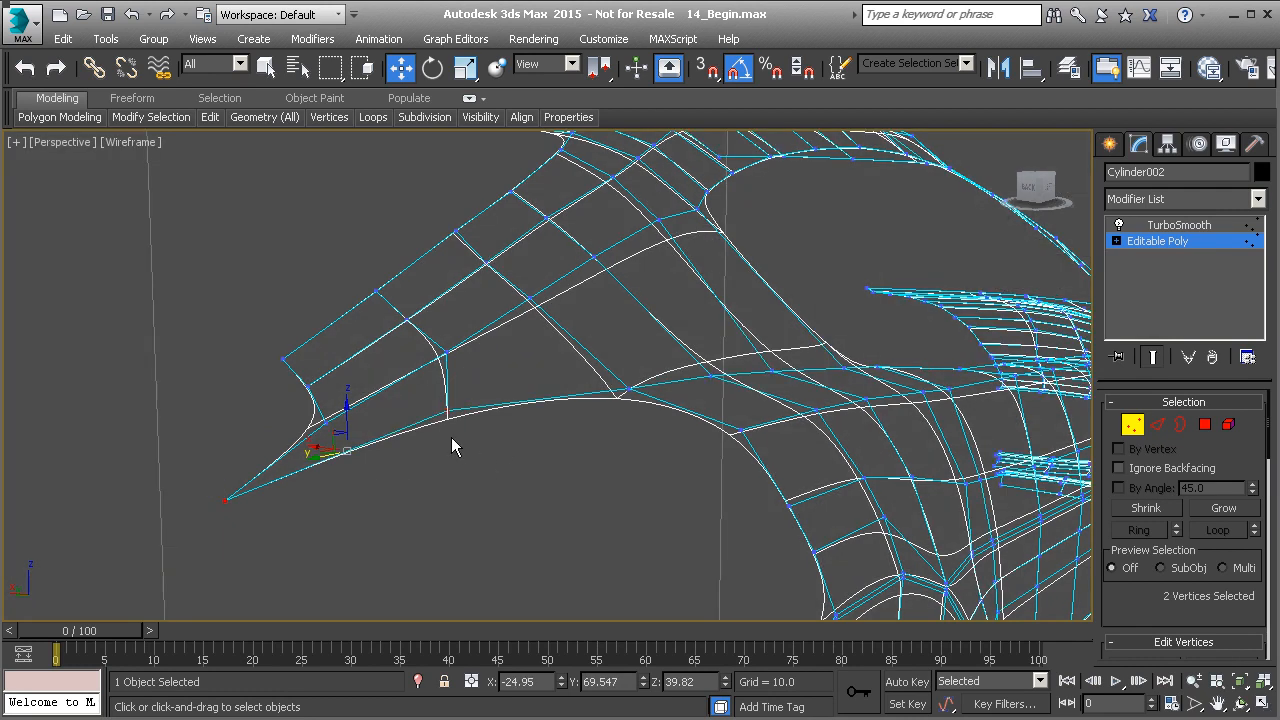
pyautogui.press('F3')
pyautogui.press('t')
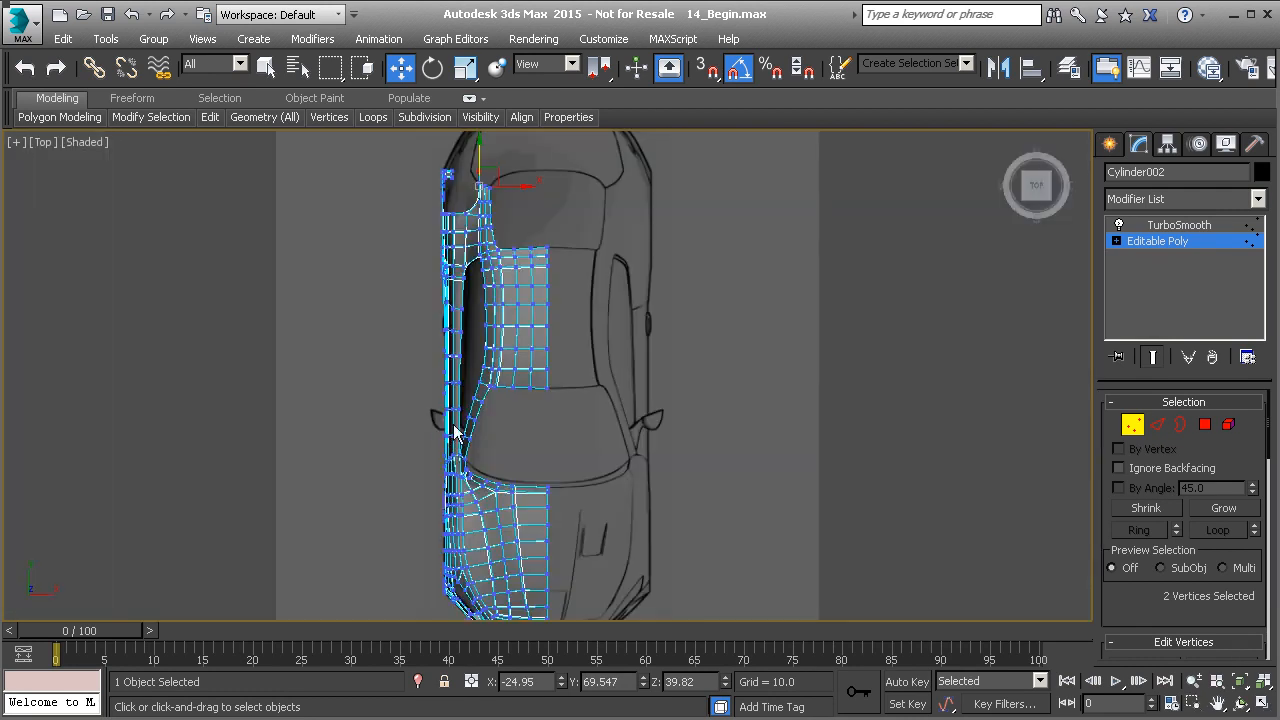
pyautogui.moveTo(451, 446); pyautogui.dragTo(512, 401, button='middle')
pyautogui.scroll(6, 500, 318)
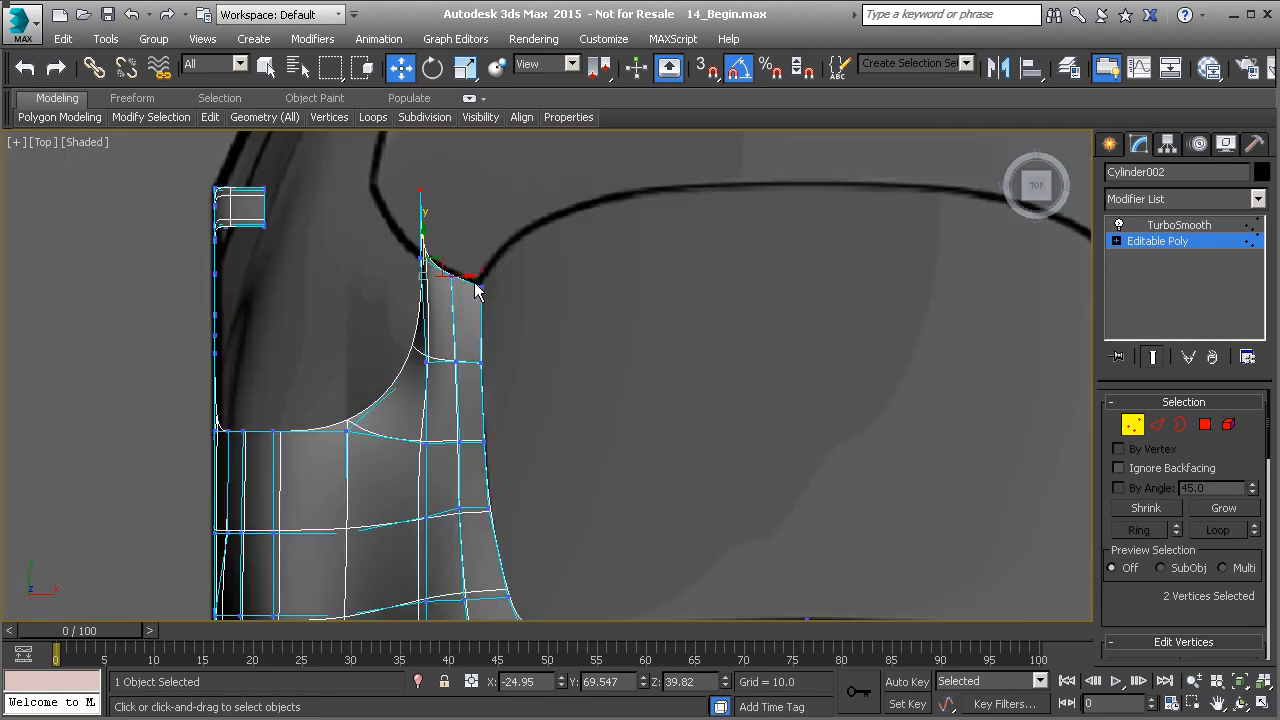
pyautogui.moveTo(459, 278); pyautogui.dragTo(371, 208)
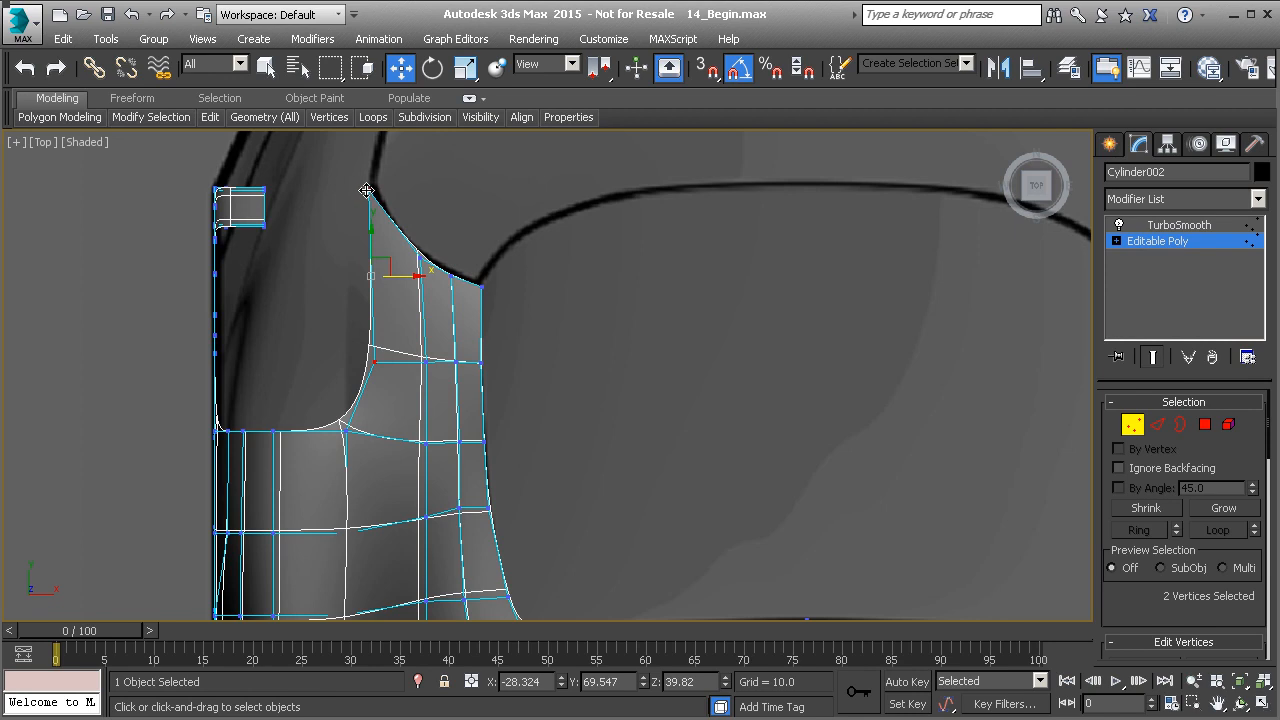
# - Examine the reshaped rear quarter in Perspective from several angles
pyautogui.moveTo(393, 395); pyautogui.dragTo(413, 388, button='middle')
pyautogui.scroll(-2, 410, 383)
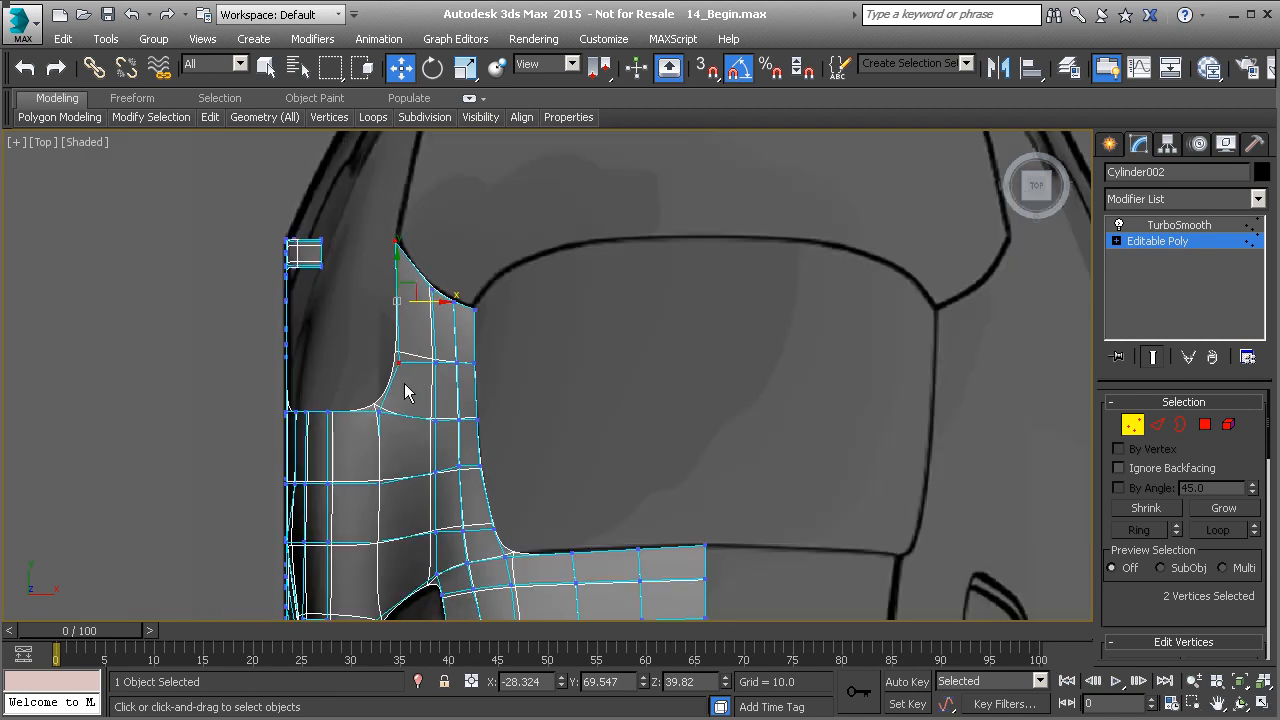
pyautogui.scroll(2, 395, 372)
pyautogui.scroll(-2, 395, 379)
pyautogui.press('p')
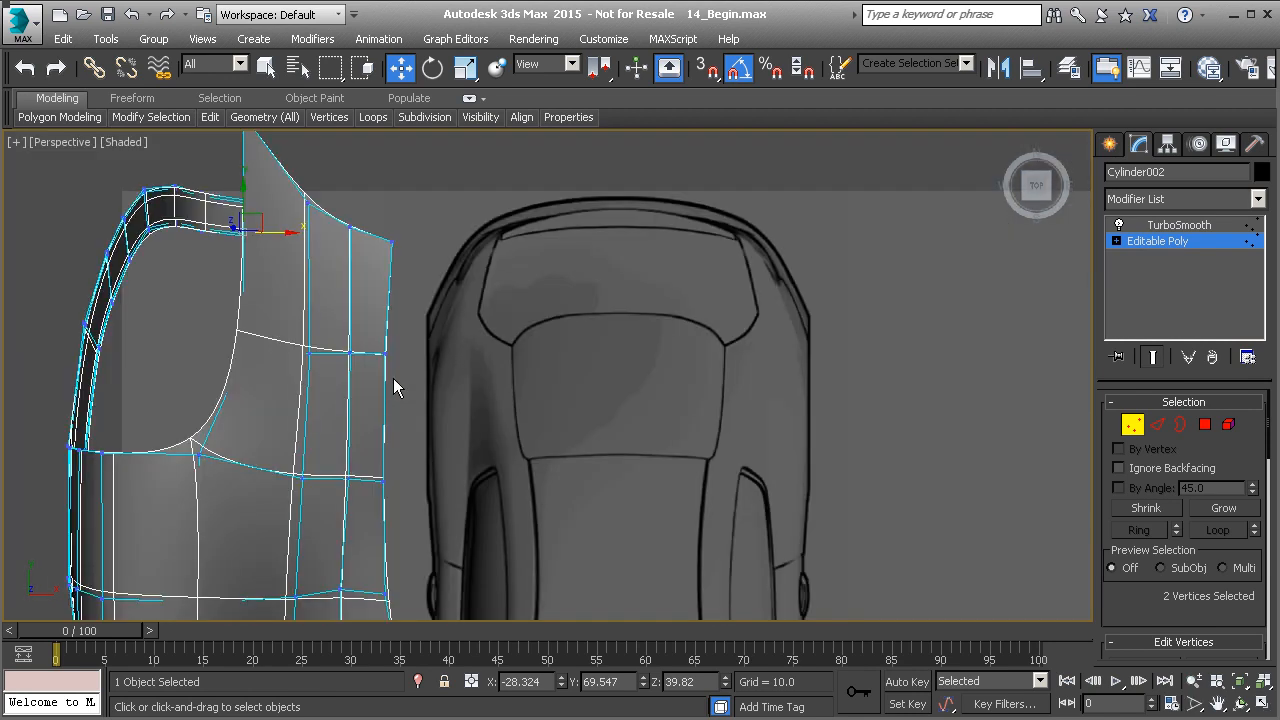
pyautogui.scroll(-3, 393, 378)
pyautogui.keyDown('alt'); pyautogui.moveTo(363, 392); pyautogui.dragTo(560, 268, button='middle'); pyautogui.keyUp('alt')
pyautogui.scroll(4, 400, 384)
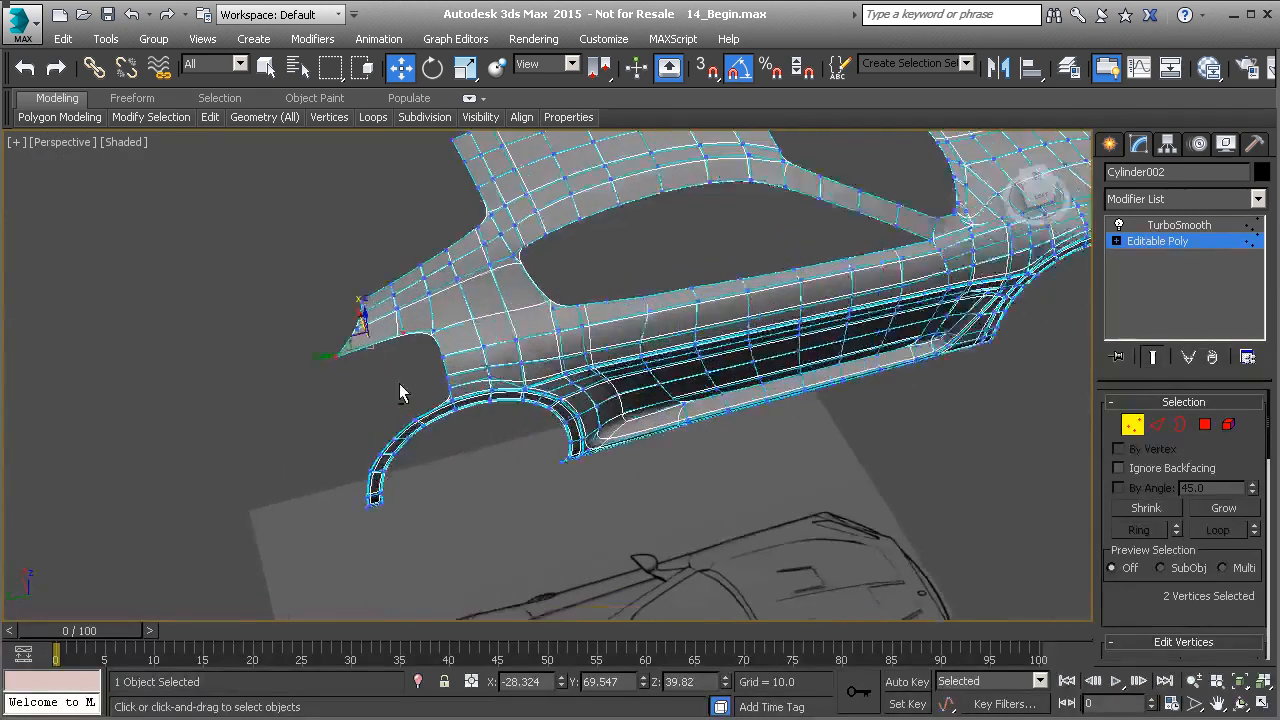
pyautogui.keyDown('alt'); pyautogui.moveTo(401, 384); pyautogui.dragTo(393, 352, button='middle'); pyautogui.keyUp('alt')
pyautogui.scroll(-4, 393, 352)
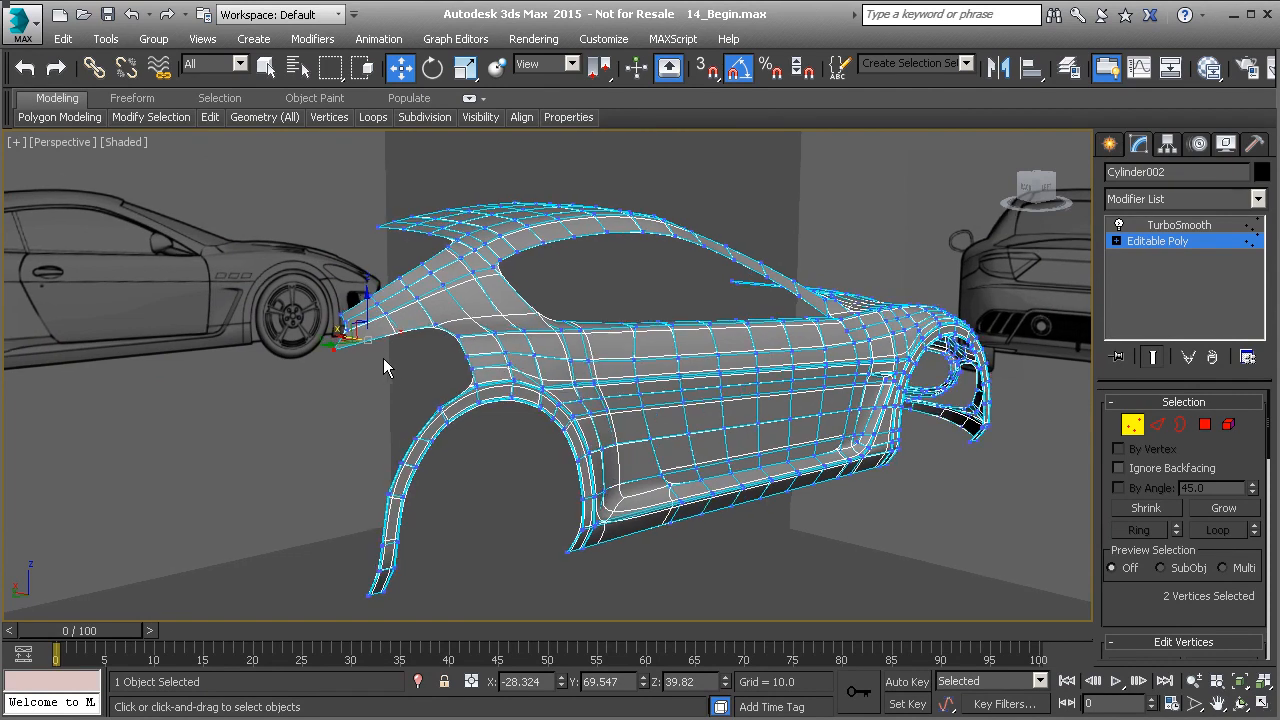
# - Extrude the border edge at the rear window corner inward along the blueprint curve in the Top view and adjust its outer vertex
pyautogui.press('y')
pyautogui.press('t')
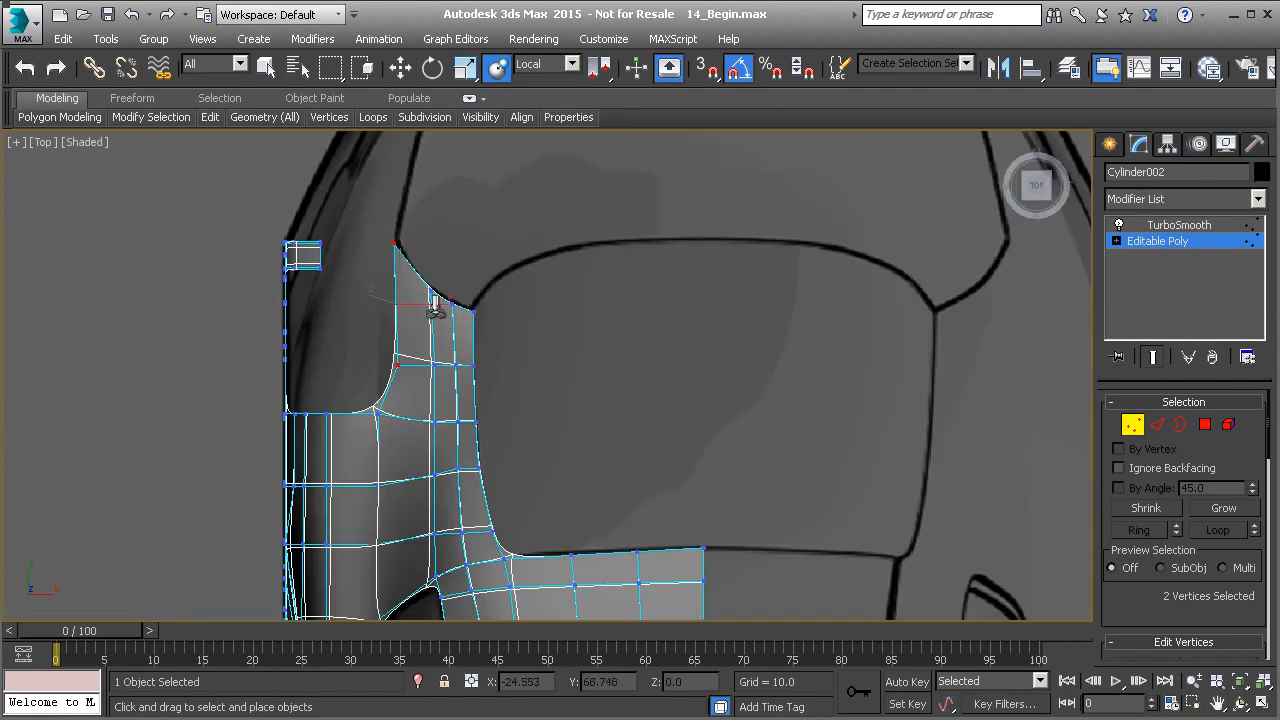
pyautogui.scroll(2, 445, 312)
pyautogui.press('2')
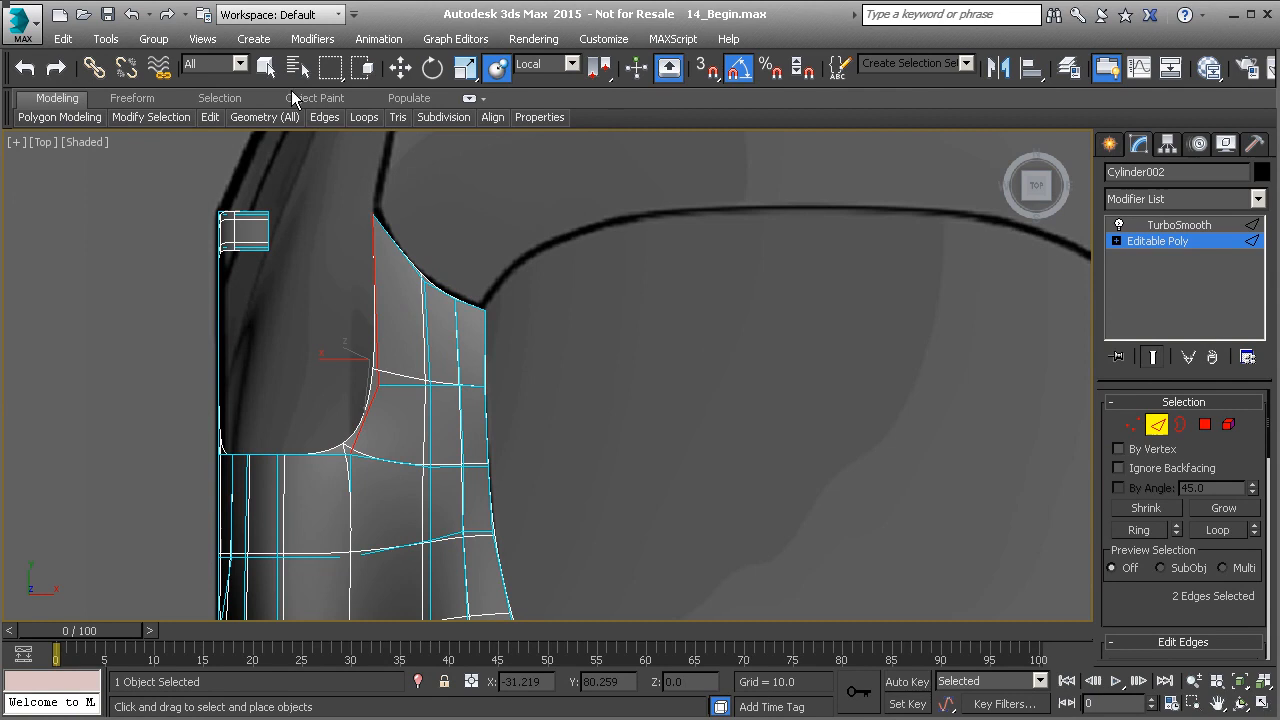
pyautogui.click(400, 67)
pyautogui.click(471, 303)
pyautogui.moveTo(471, 303); pyautogui.dragTo(421, 361, button='middle')
pyautogui.moveTo(465, 297); pyautogui.dragTo(490, 284)
pyautogui.press('1')
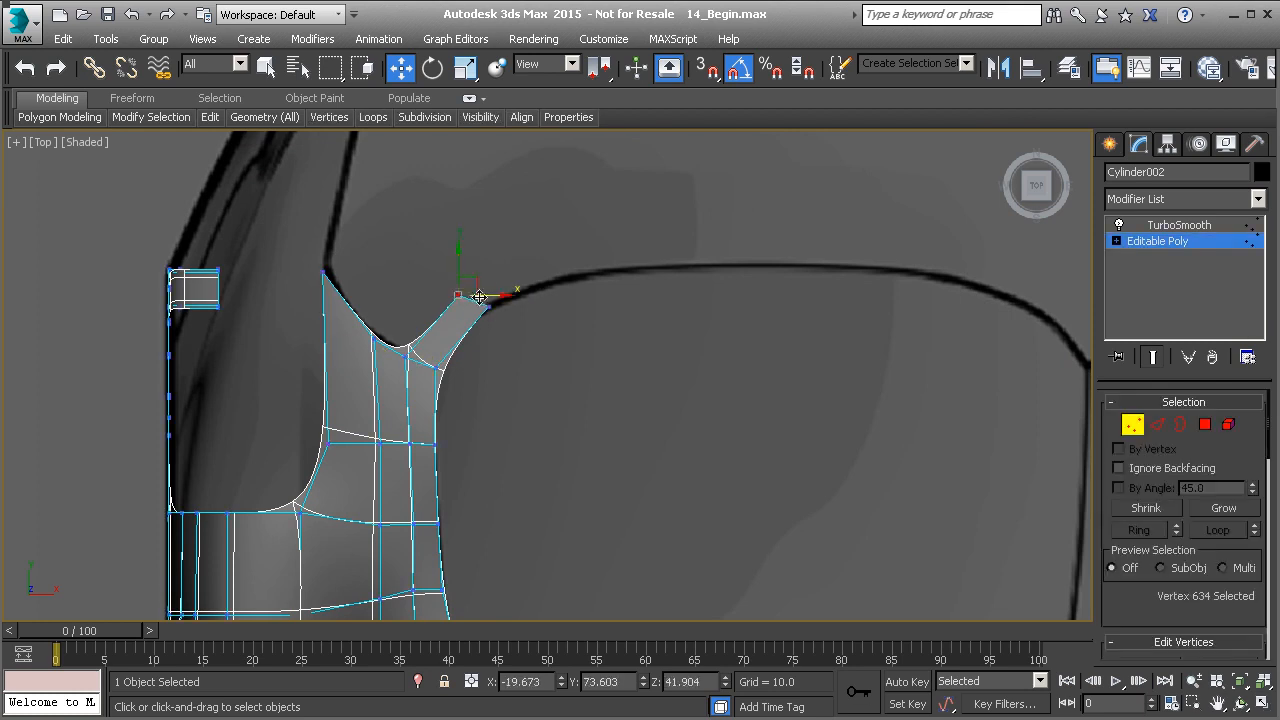
# - Extend the strip with two more extruded segments along the rear window curve, adjusting their outer vertices to follow it
pyautogui.press('2')
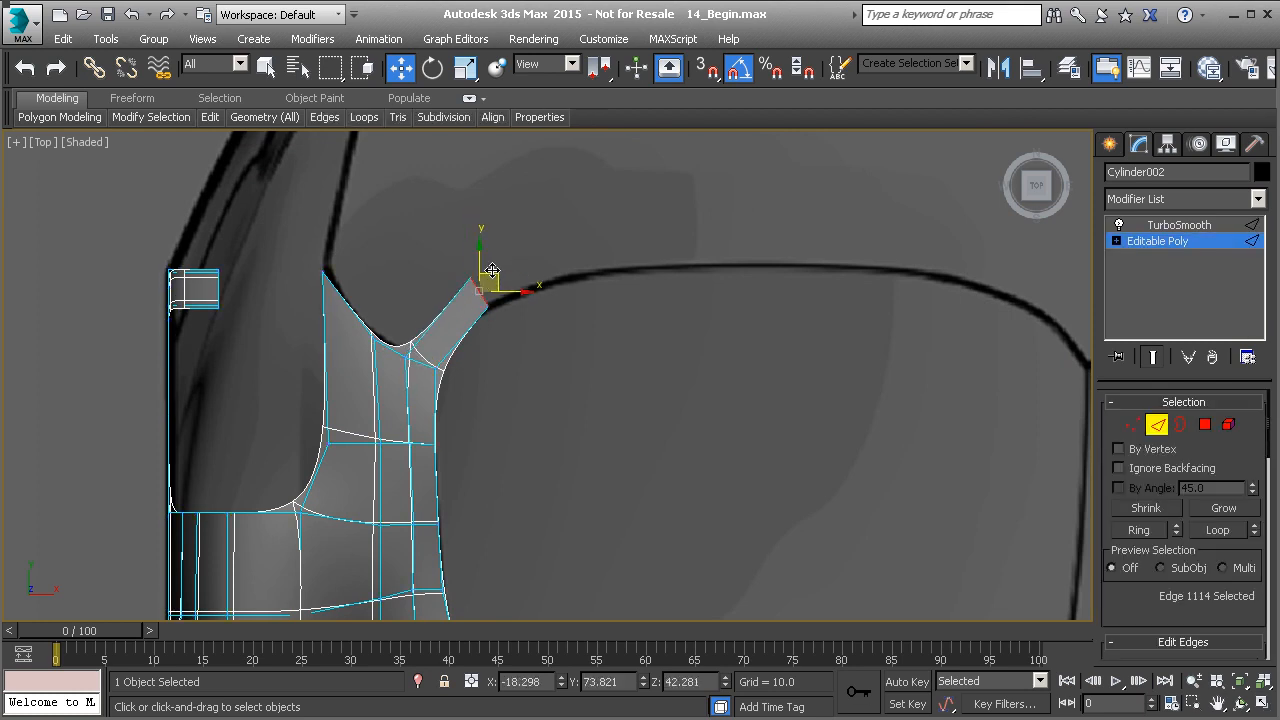
pyautogui.keyDown('shift'); pyautogui.moveTo(488, 282); pyautogui.dragTo(718, 235); pyautogui.keyUp('shift')
pyautogui.press('1')
pyautogui.click(566, 244)
pyautogui.press('2')
pyautogui.press('1')
pyautogui.click(697, 233)
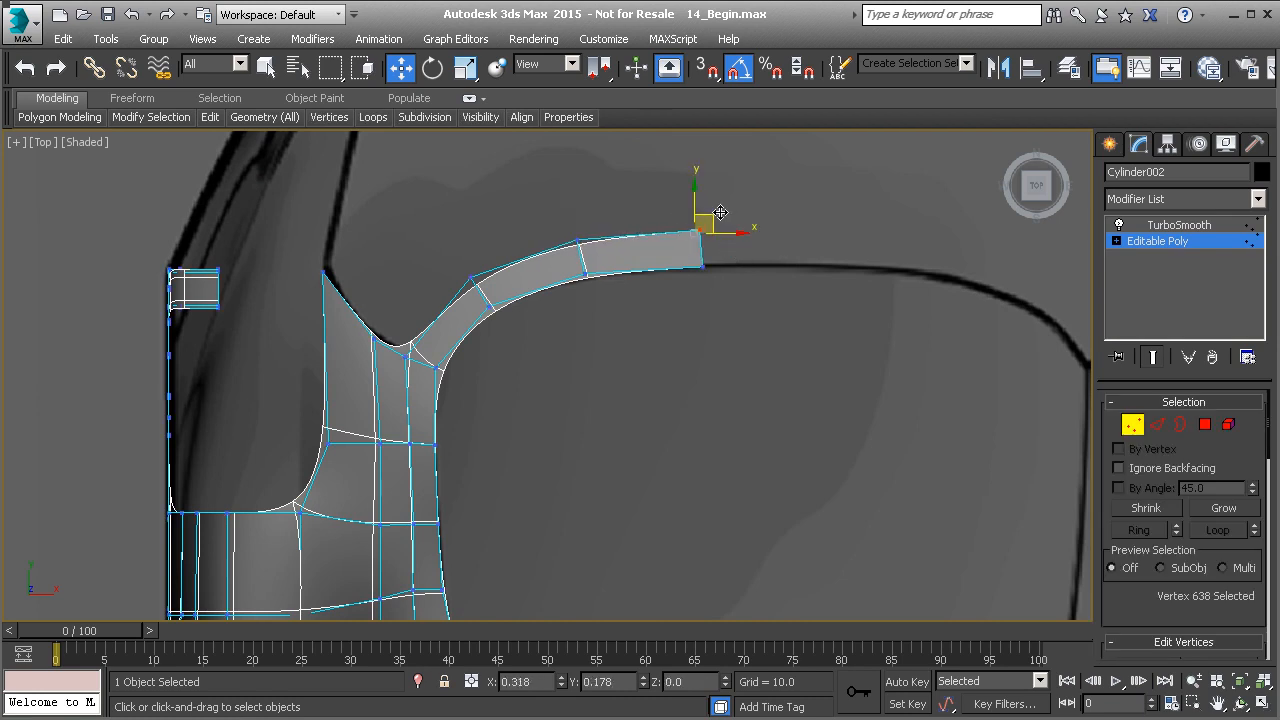
# - Extrude the strip's end edge to the car's centreline and set its X position to 0
pyautogui.press('2')
pyautogui.keyDown('shift'); pyautogui.moveTo(734, 244); pyautogui.dragTo(822, 249); pyautogui.keyUp('shift')
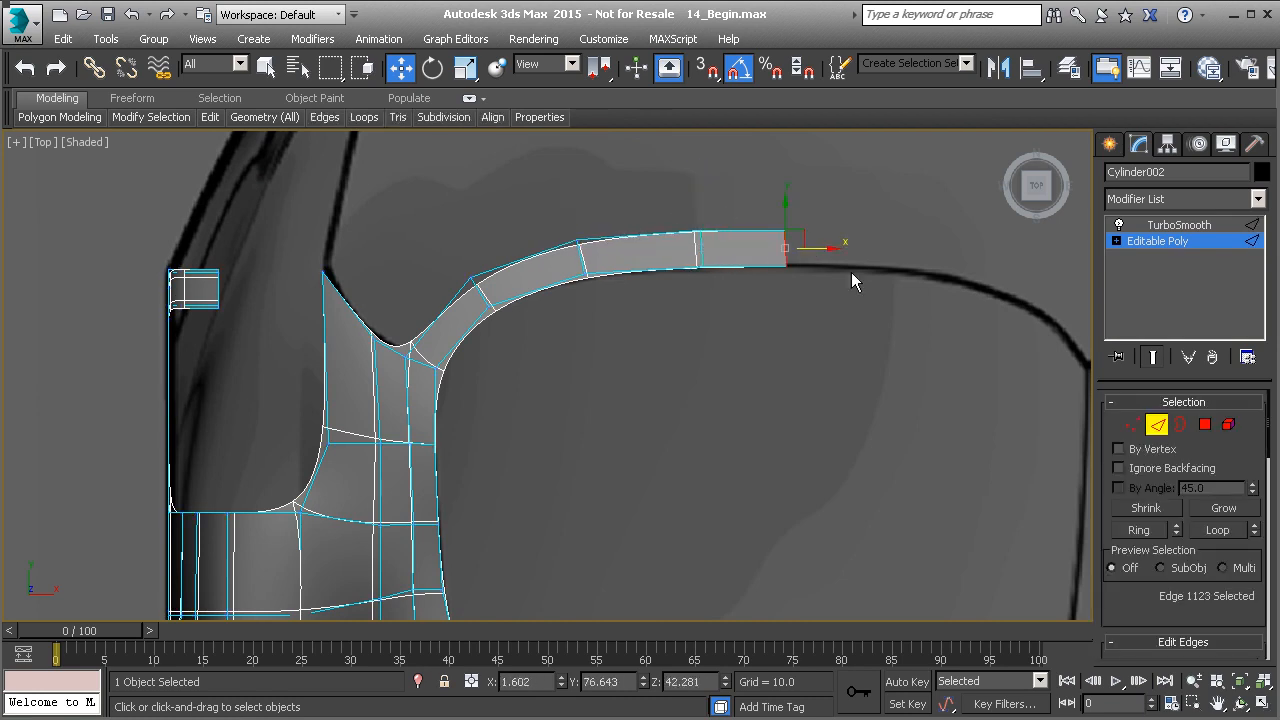
pyautogui.moveTo(864, 206); pyautogui.dragTo(714, 216, button='middle')
pyautogui.doubleClick(530, 681)
pyautogui.write('0')
pyautogui.press('Return')
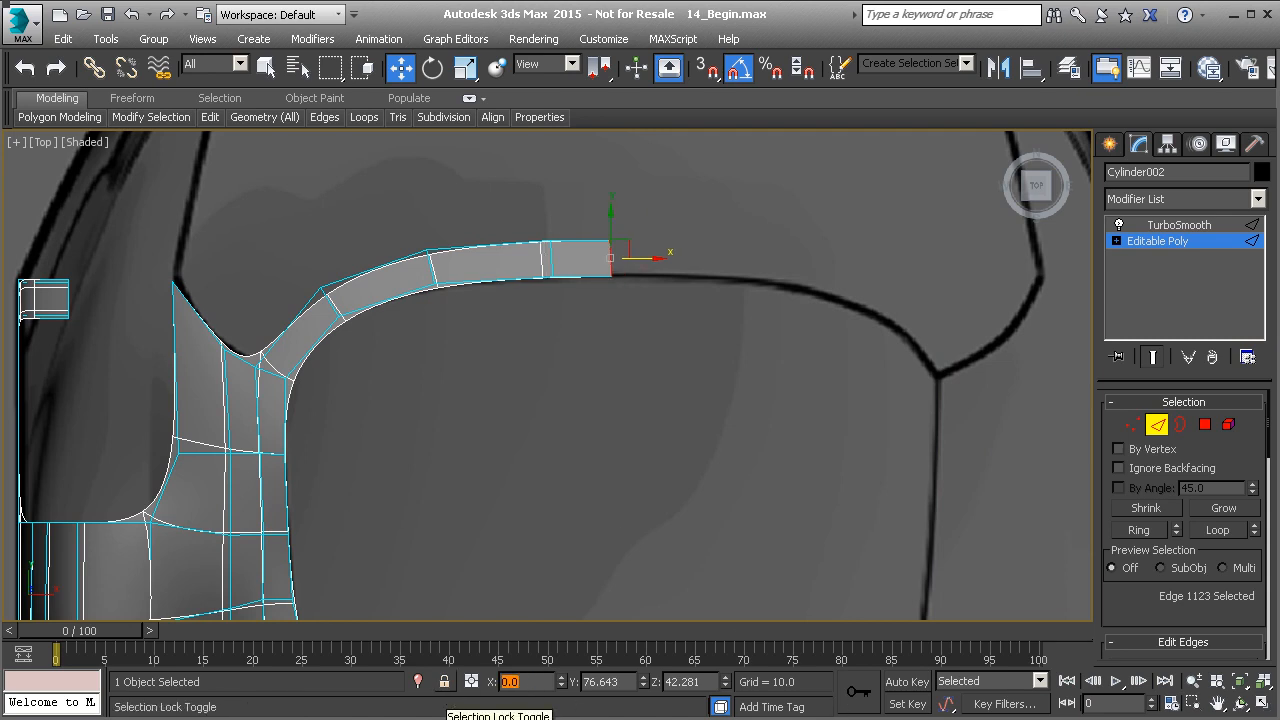
# - Turn on see-through display and adjust the strip's inner vertices to match the blueprint's rear window outline
pyautogui.scroll(-10, 1150, 586)
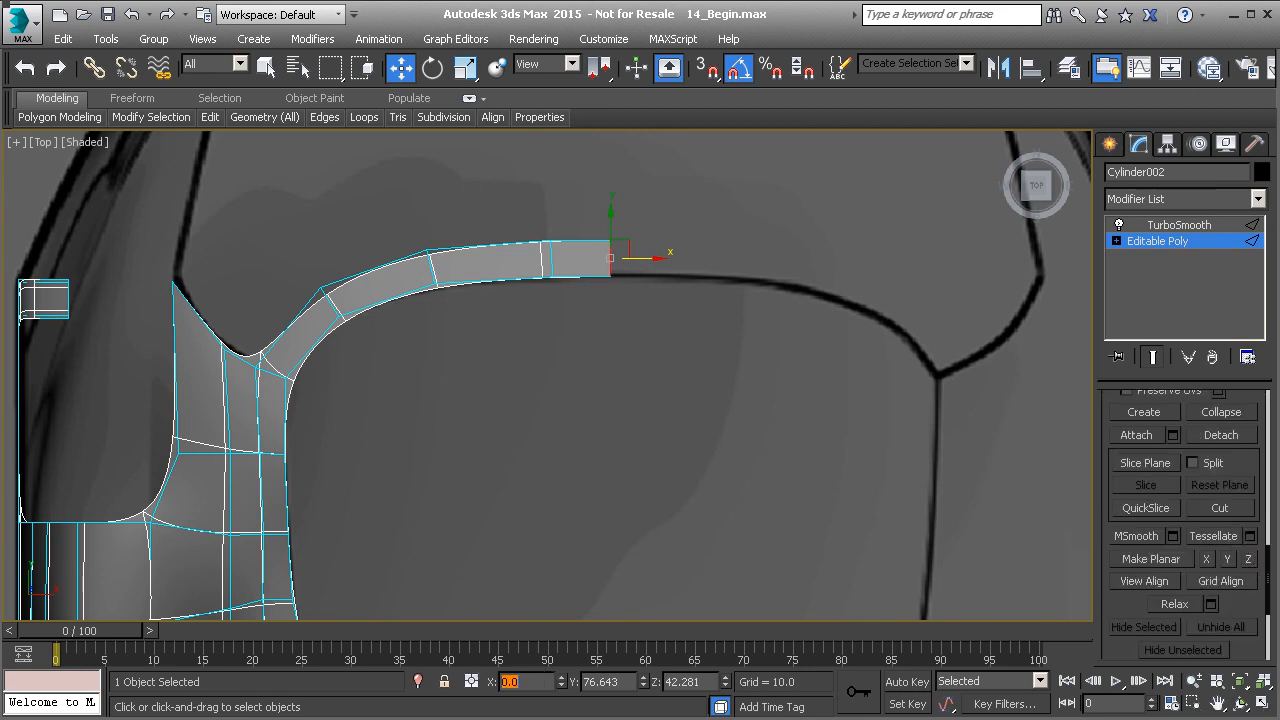
pyautogui.scroll(3, 575, 265)
pyautogui.press('1')
pyautogui.moveTo(544, 308); pyautogui.dragTo(525, 282)
pyautogui.moveTo(443, 288); pyautogui.dragTo(576, 262, button='middle')
pyautogui.hotkey('alt', 'x')
pyautogui.moveTo(728, 312); pyautogui.dragTo(640, 255)
pyautogui.moveTo(448, 270); pyautogui.dragTo(481, 273)
pyautogui.moveTo(240, 325); pyautogui.dragTo(289, 334)
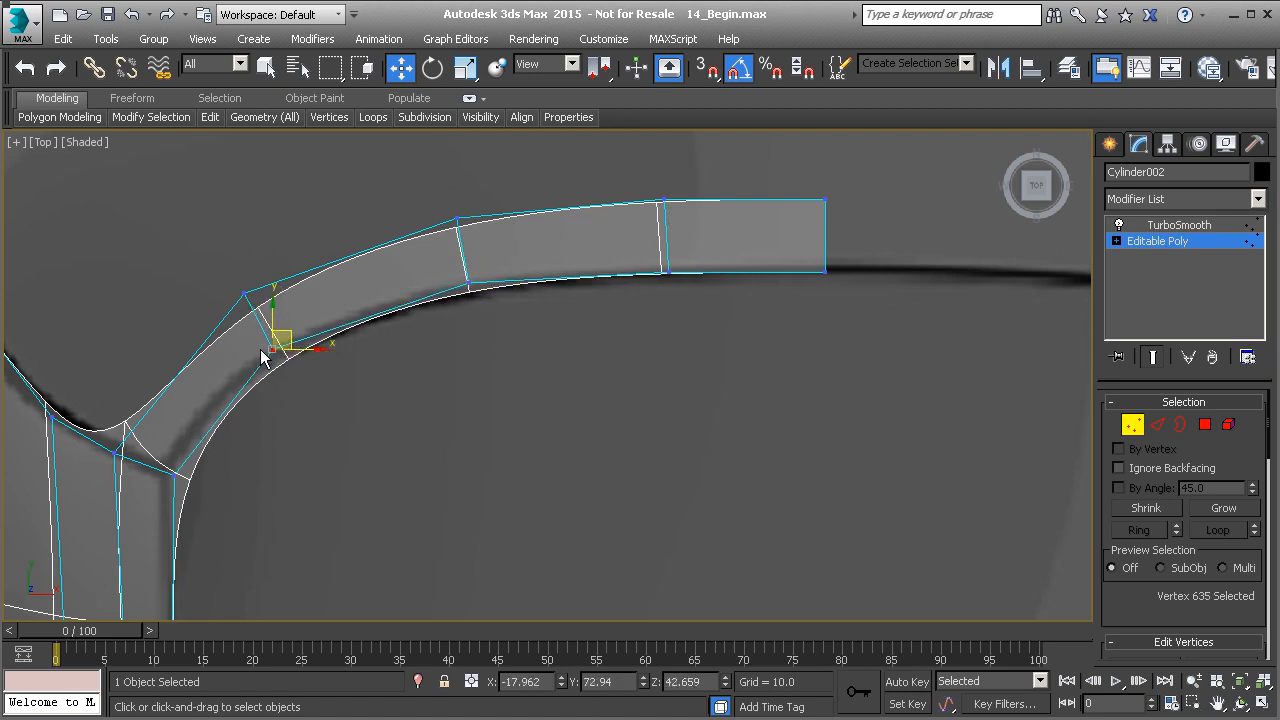
# - Fine-tune two vertices on the strip's outer edge to even out its width along the curve
pyautogui.moveTo(216, 263); pyautogui.dragTo(267, 255, button='middle')
pyautogui.click(295, 286)
pyautogui.moveTo(309, 273); pyautogui.dragTo(308, 273)
pyautogui.moveTo(467, 192); pyautogui.dragTo(562, 236)
pyautogui.moveTo(525, 196); pyautogui.dragTo(518, 193)
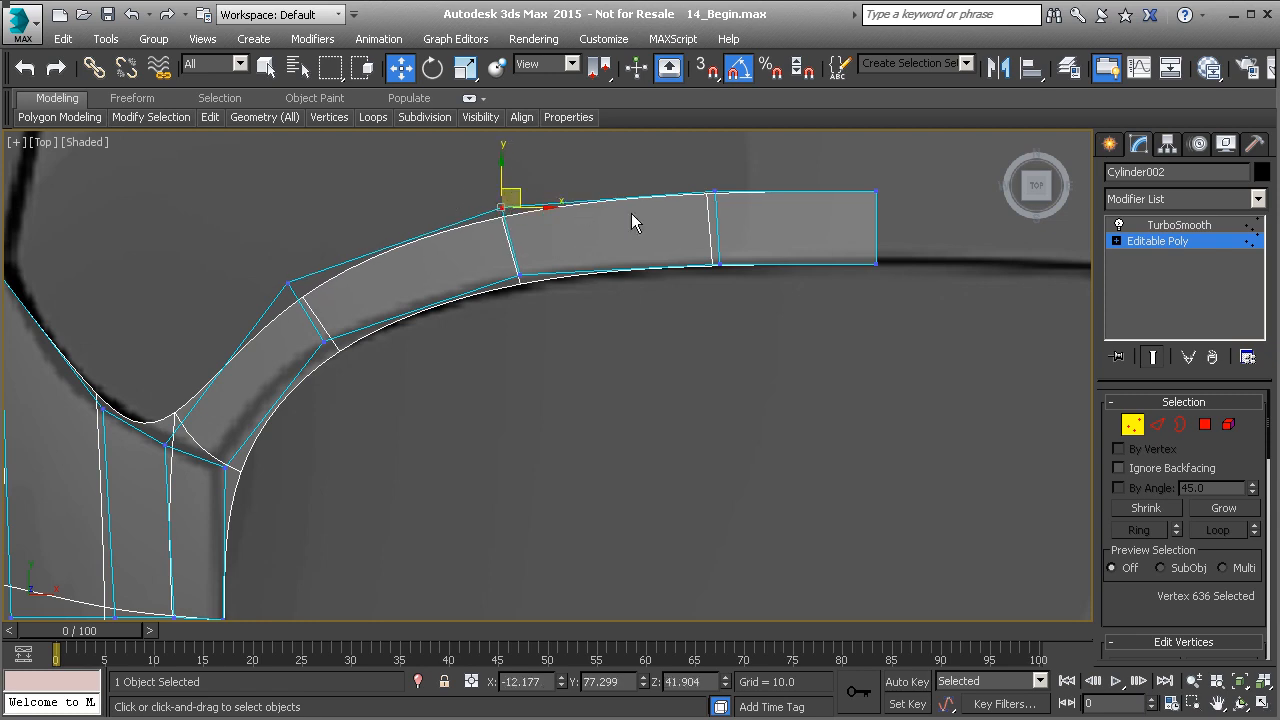
# - Raise the strip's centreline end edge to a Z of about 43.35 to meet the side blueprint's rear window base
pyautogui.scroll(-1, 603, 243)
pyautogui.scroll(-1, 400, 294)
pyautogui.scroll(-1, 392, 302)
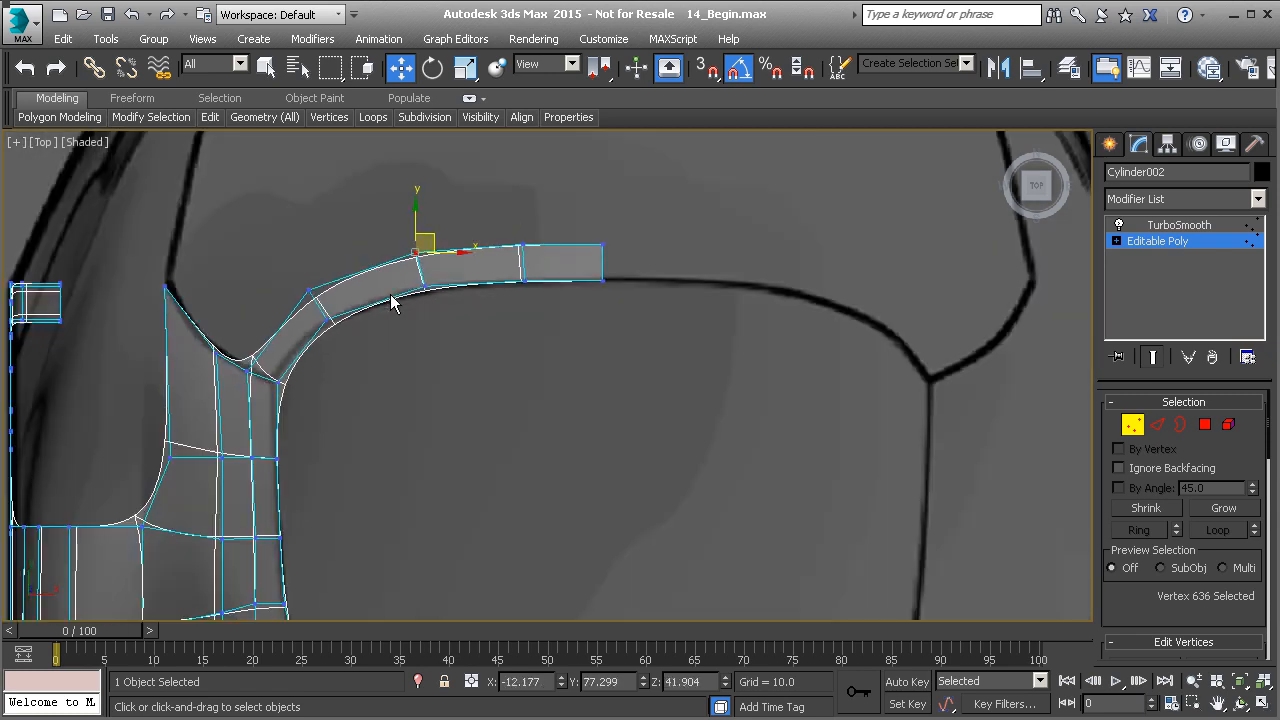
pyautogui.press('p')
pyautogui.keyDown('alt'); pyautogui.moveTo(391, 294); pyautogui.dragTo(378, 249, button='middle'); pyautogui.keyUp('alt')
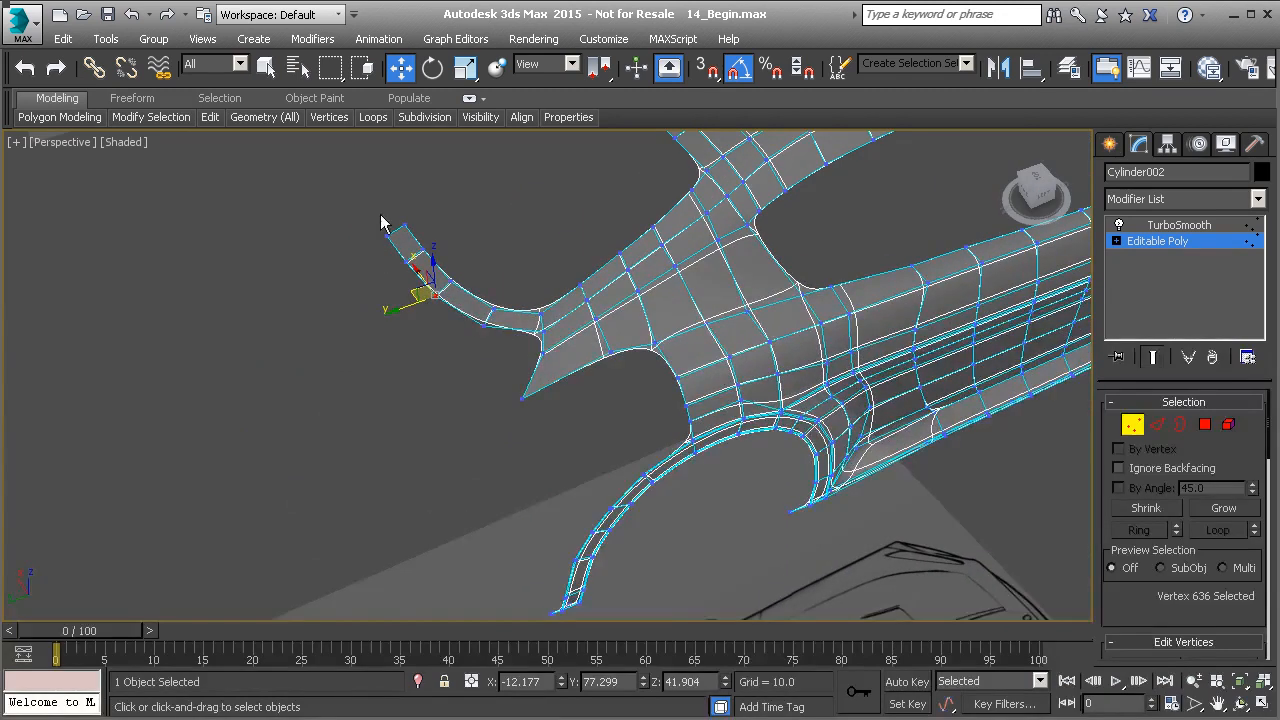
pyautogui.press('l')
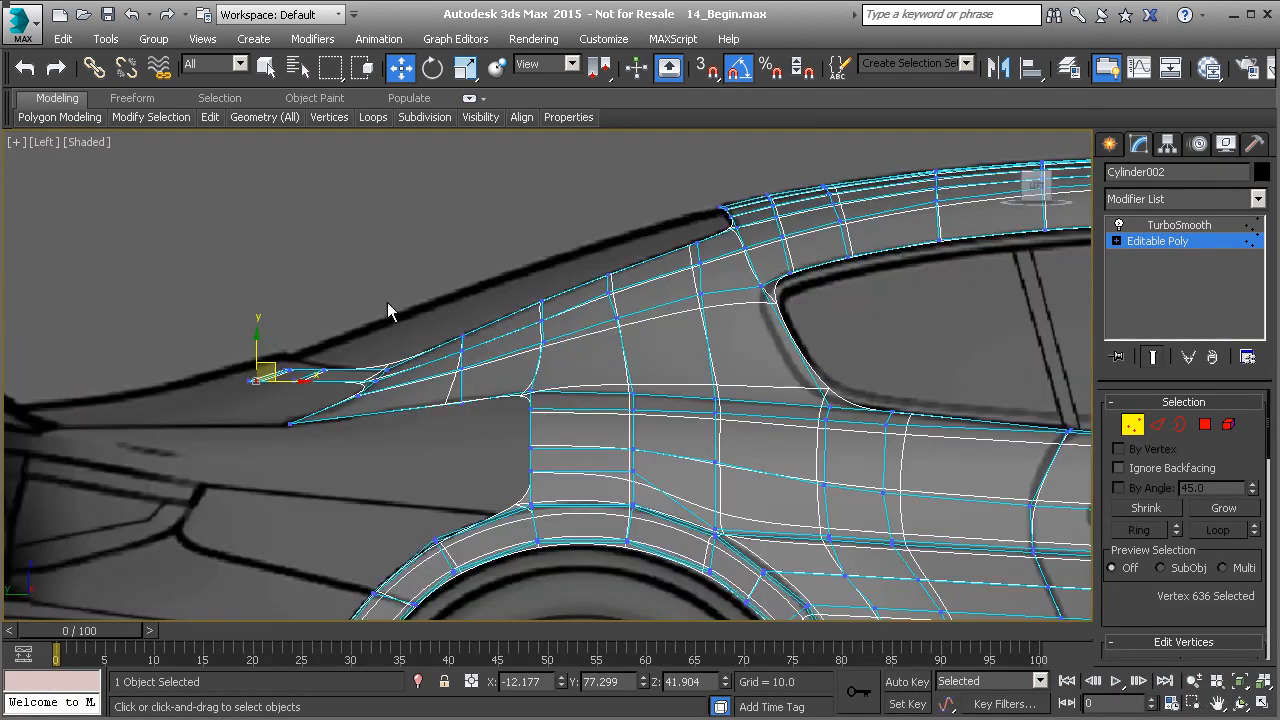
pyautogui.scroll(2, 443, 357)
pyautogui.scroll(1, 427, 372)
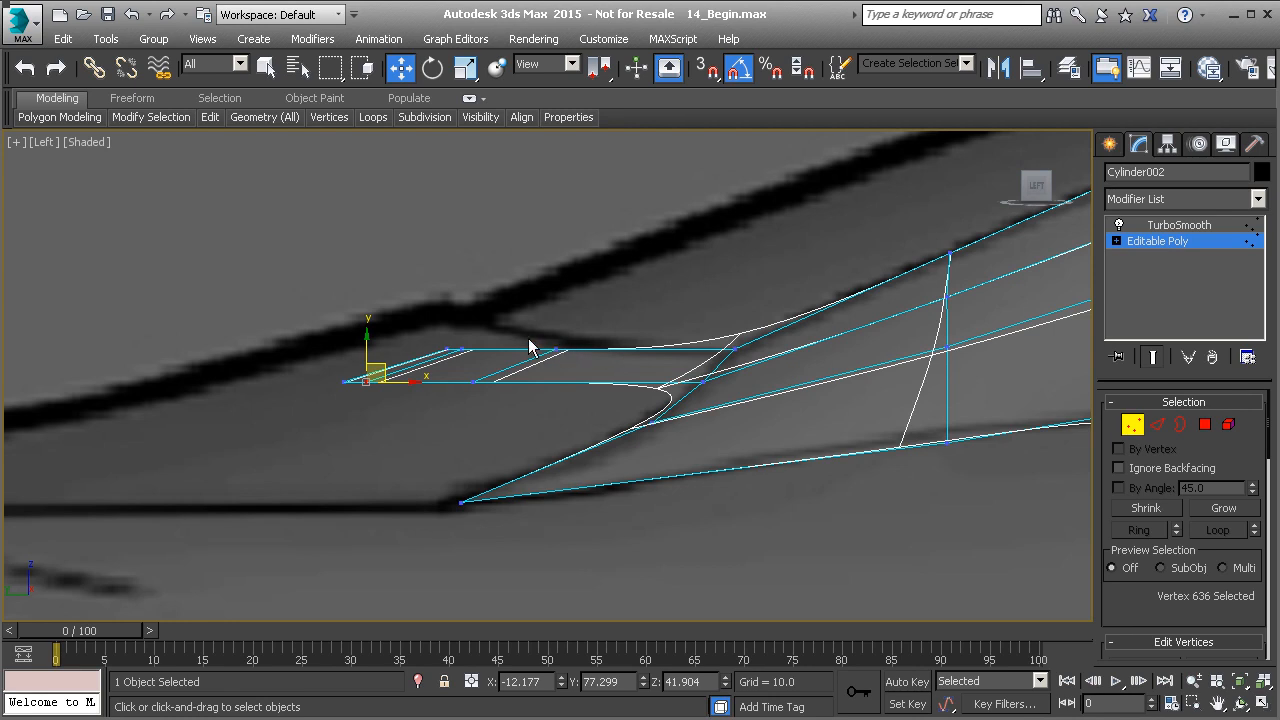
pyautogui.scroll(-3, 530, 347)
pyautogui.press('p')
pyautogui.keyDown('alt'); pyautogui.moveTo(528, 346); pyautogui.dragTo(326, 313, button='middle'); pyautogui.keyUp('alt')
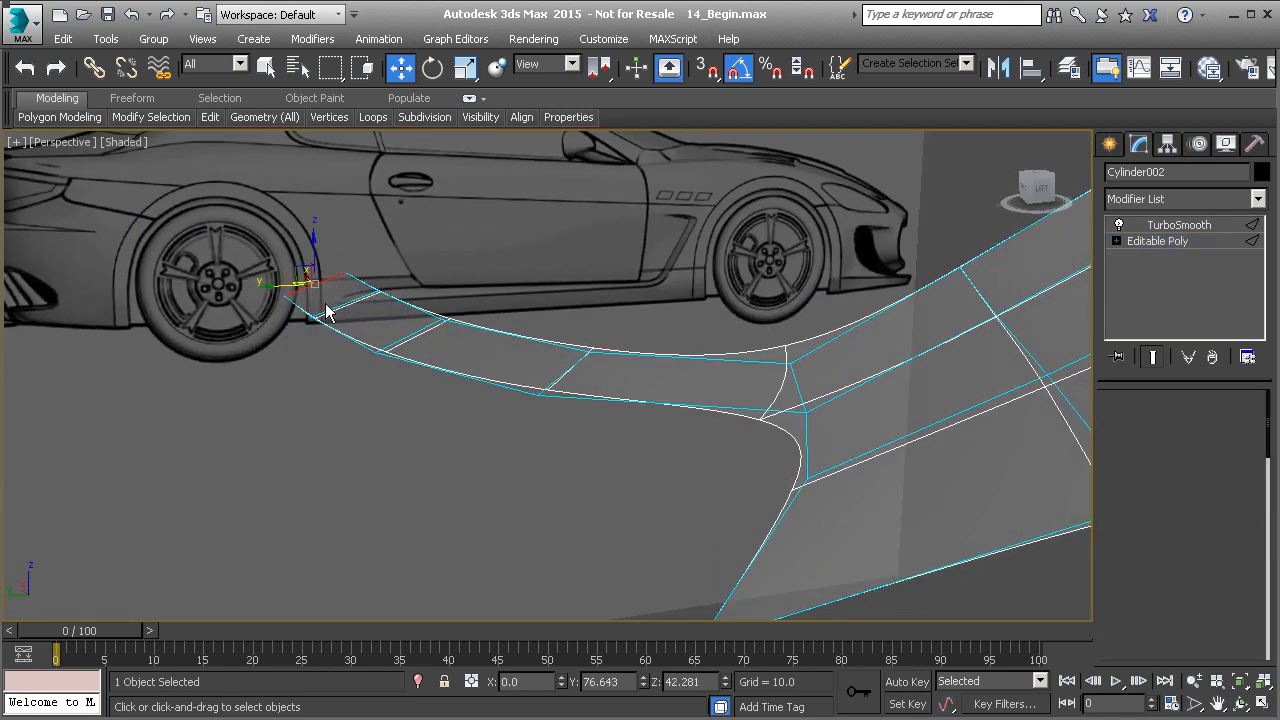
pyautogui.press('2')
pyautogui.click(318, 287)
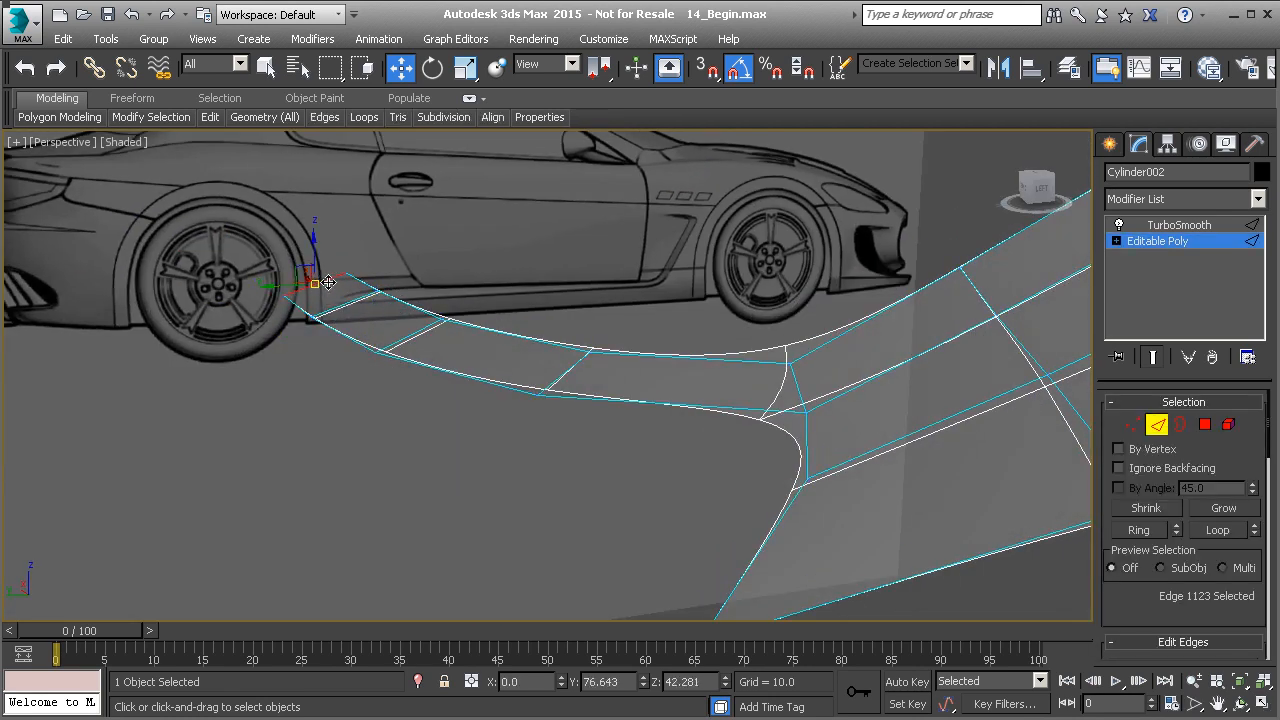
pyautogui.press('l')
pyautogui.keyDown('shift'); pyautogui.moveTo(436, 325); pyautogui.dragTo(432, 293); pyautogui.keyUp('shift')
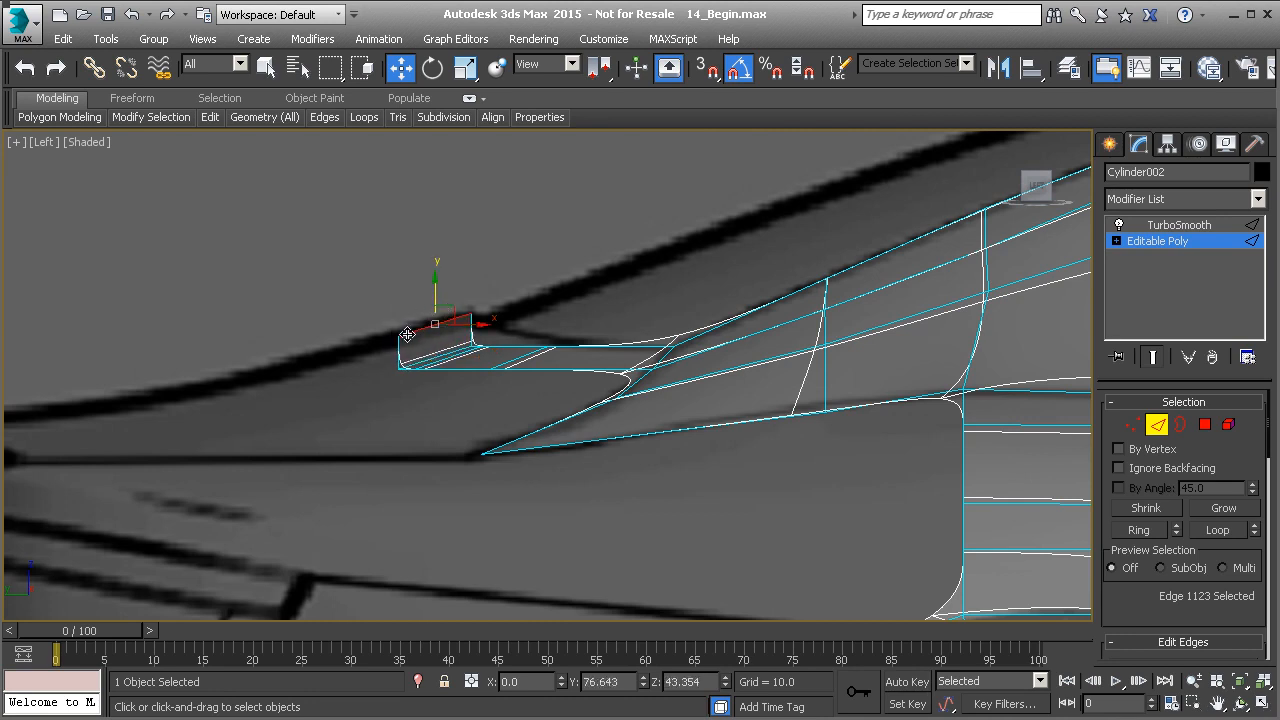
# - Raise the cross edge next to the strip's centreline end to just below the end edge in the side view
pyautogui.click(436, 358)
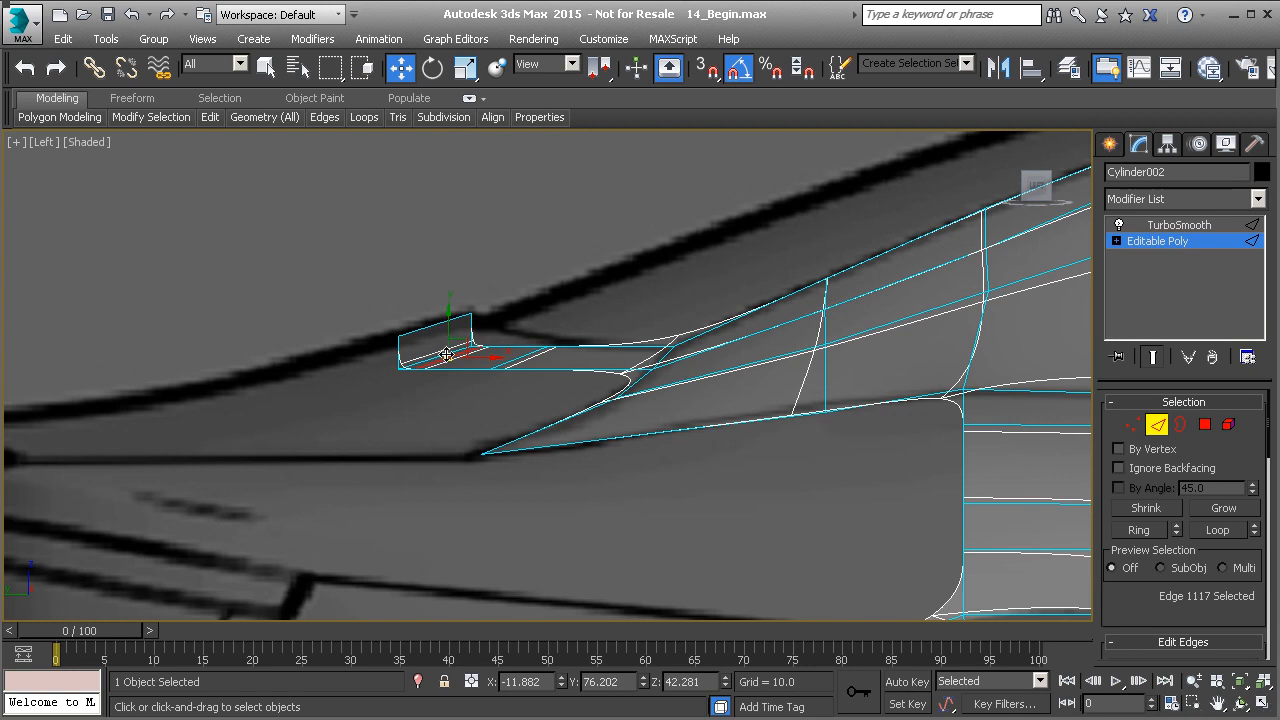
pyautogui.scroll(-3, 446, 354)
pyautogui.press('p')
pyautogui.keyDown('alt'); pyautogui.moveTo(450, 354); pyautogui.dragTo(407, 339, button='middle'); pyautogui.keyUp('alt')
pyautogui.click(407, 339)
pyautogui.press('l')
pyautogui.moveTo(443, 328); pyautogui.dragTo(430, 332)
# - Raise the next two cross edges along the strip so it curves smoothly down to the quarter panel in the side view
pyautogui.scroll(3, 449, 341)
pyautogui.click(480, 406)
pyautogui.moveTo(455, 382); pyautogui.dragTo(455, 347)
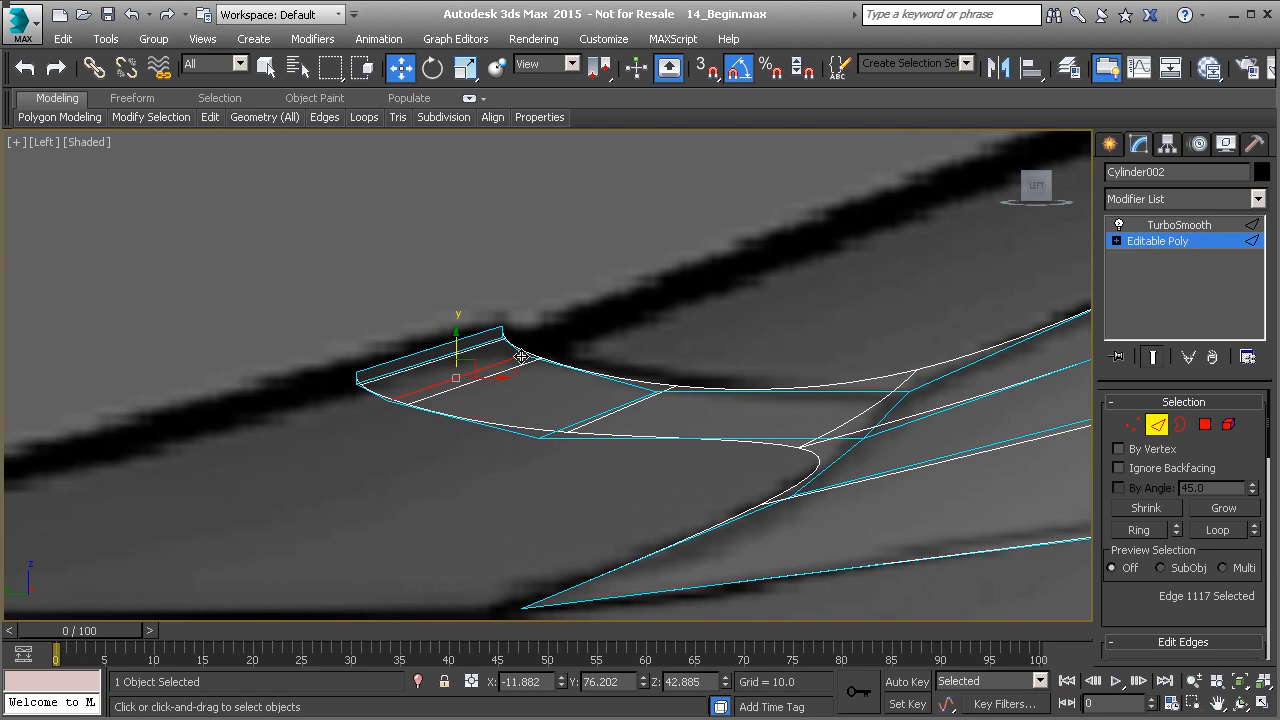
pyautogui.moveTo(457, 349); pyautogui.dragTo(457, 346)
pyautogui.click(617, 404)
pyautogui.moveTo(600, 373); pyautogui.dragTo(600, 343)
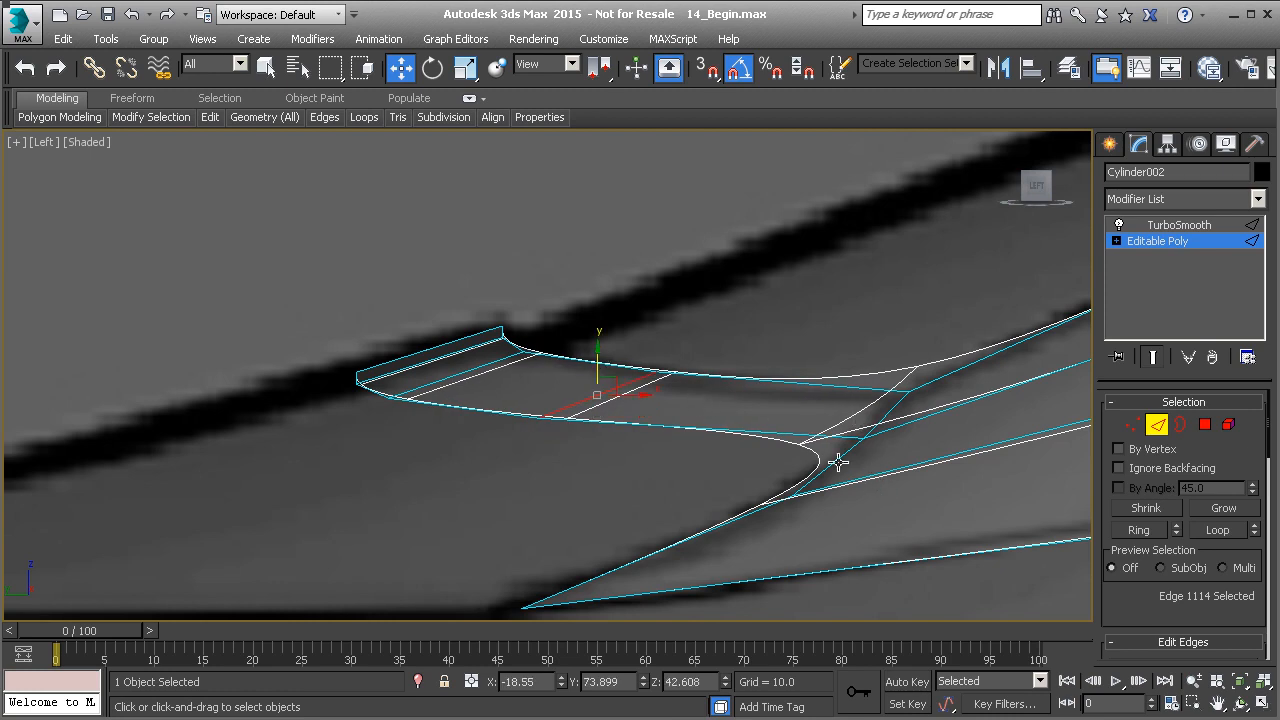
# - Extrude the strip's outer edge beside the centreline rearward to the tail line, to a Y of about 95.86
pyautogui.moveTo(845, 478); pyautogui.dragTo(861, 371, button='middle')
pyautogui.press('t')
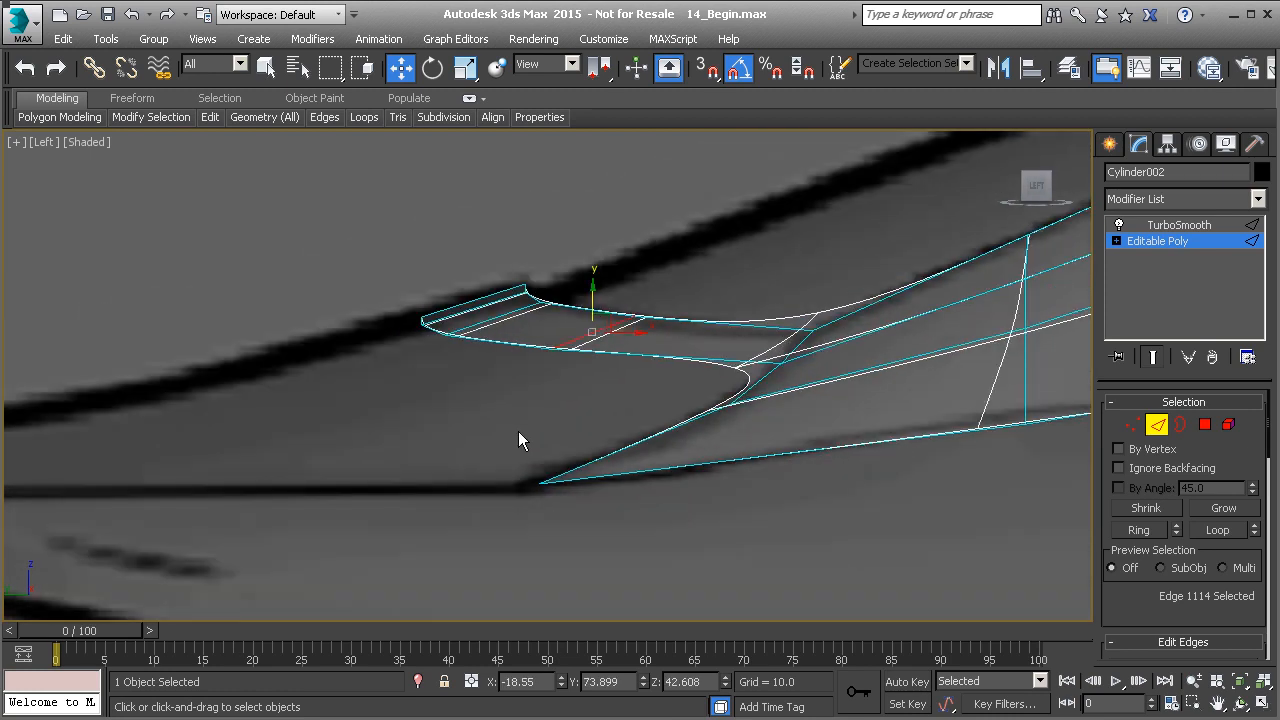
pyautogui.click(539, 374)
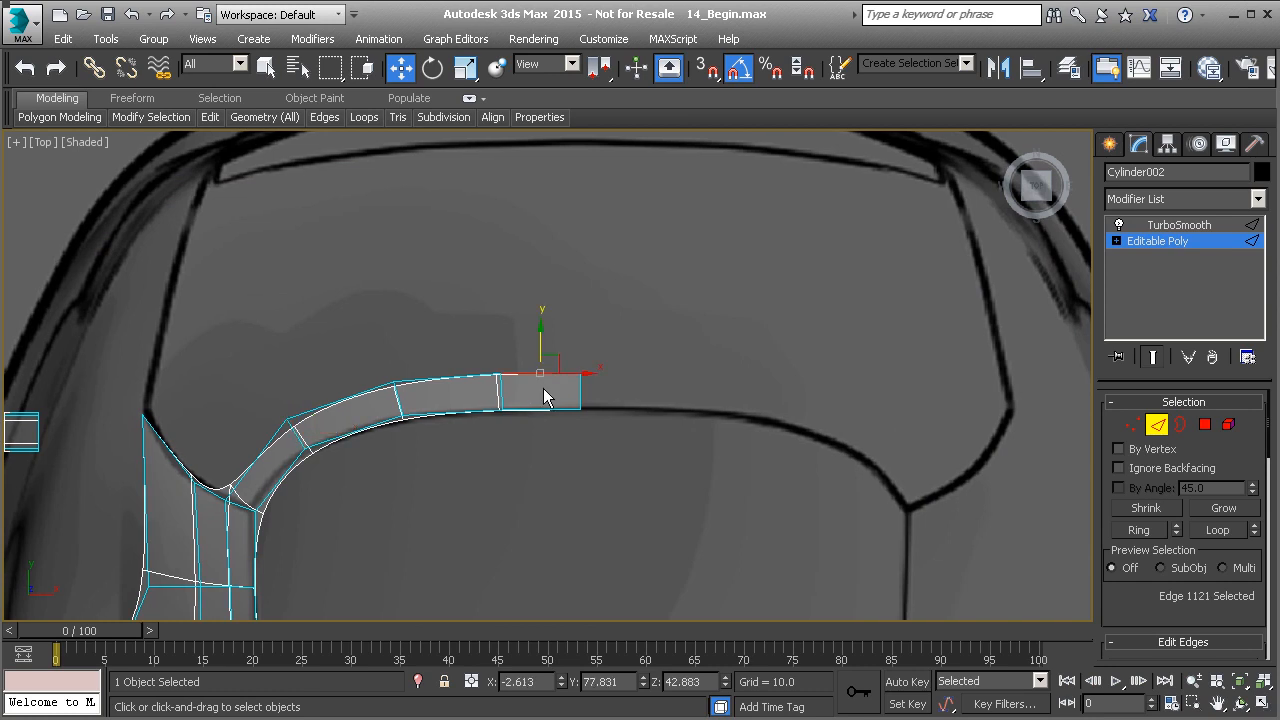
pyautogui.moveTo(543, 391); pyautogui.dragTo(555, 478, button='middle')
pyautogui.keyDown('shift'); pyautogui.moveTo(547, 430); pyautogui.dragTo(531, 155); pyautogui.keyUp('shift')
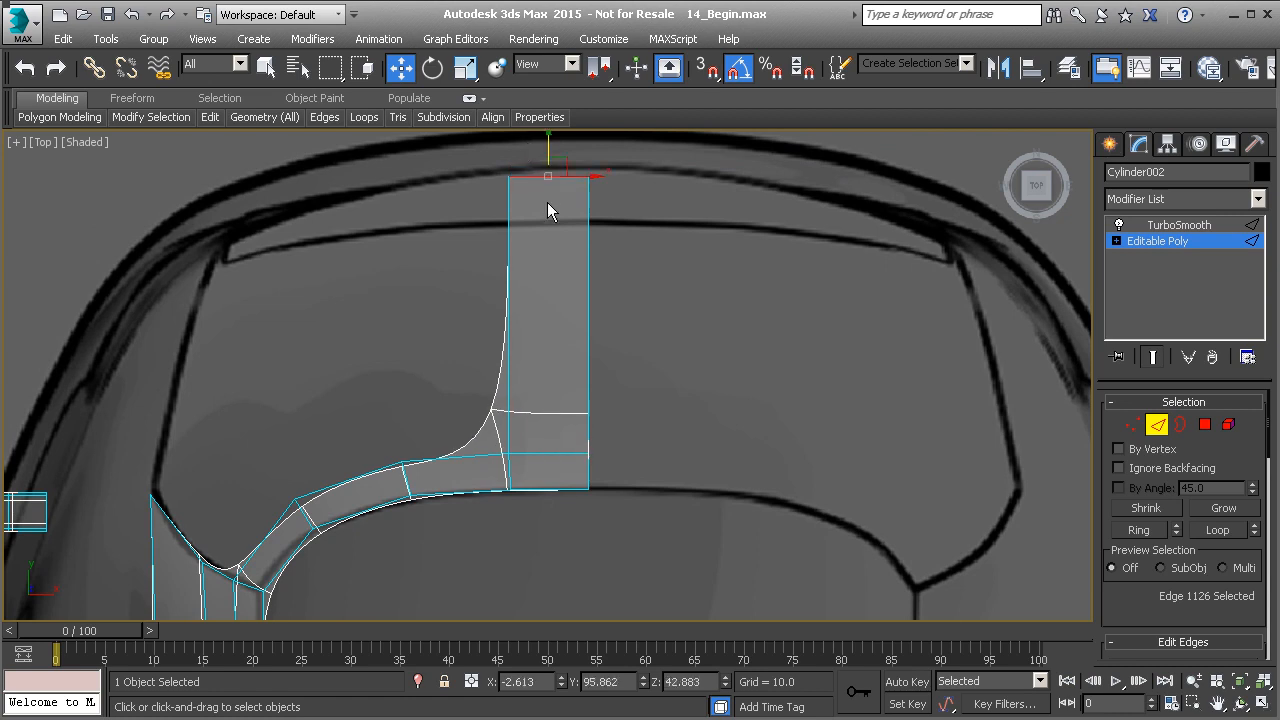
pyautogui.scroll(2, 550, 220)
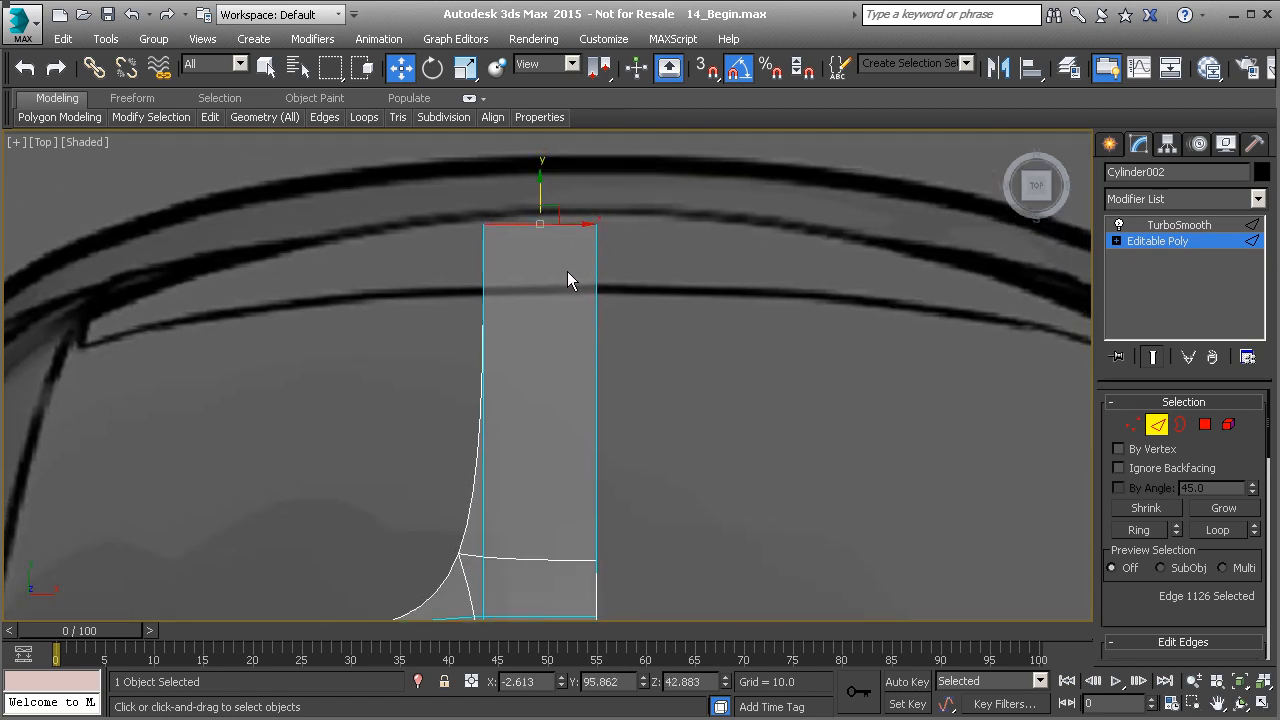
# - Lower the extruded rear edge onto the side blueprint's tail, to about Y 95.34 and Z 39.55
pyautogui.press('l')
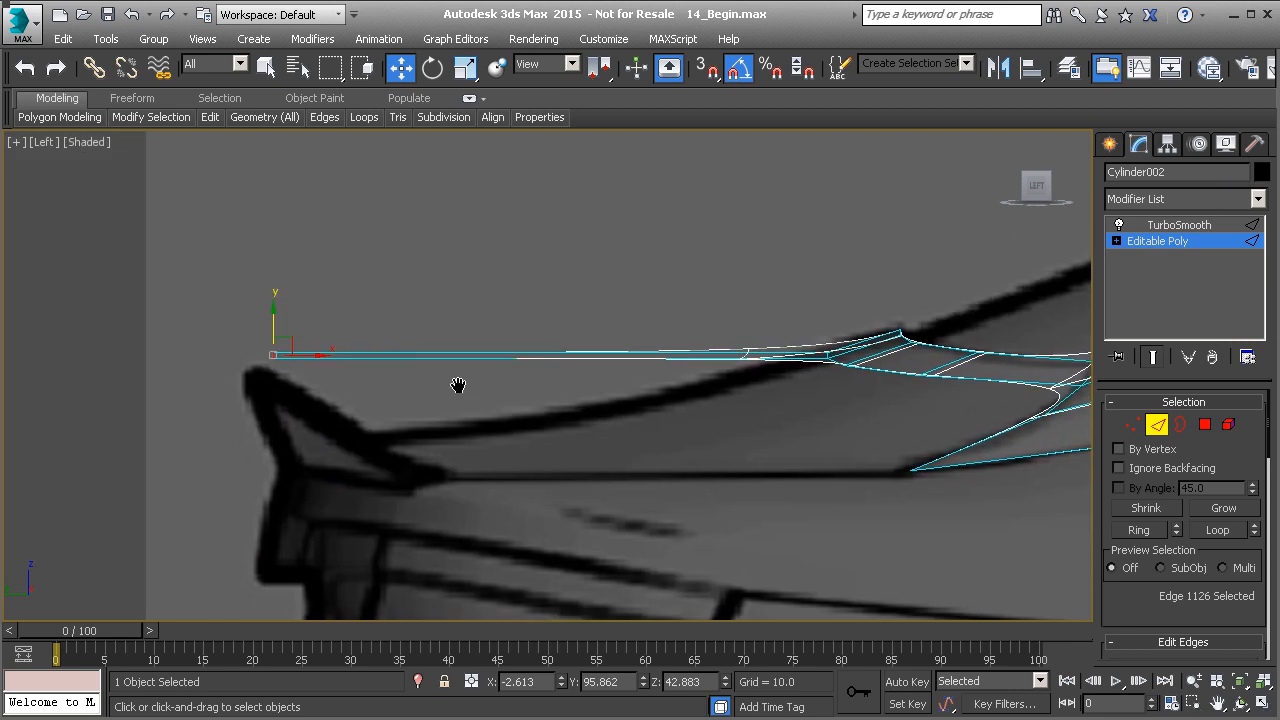
pyautogui.scroll(2, 376, 398)
pyautogui.moveTo(383, 476); pyautogui.dragTo(415, 298, button='middle')
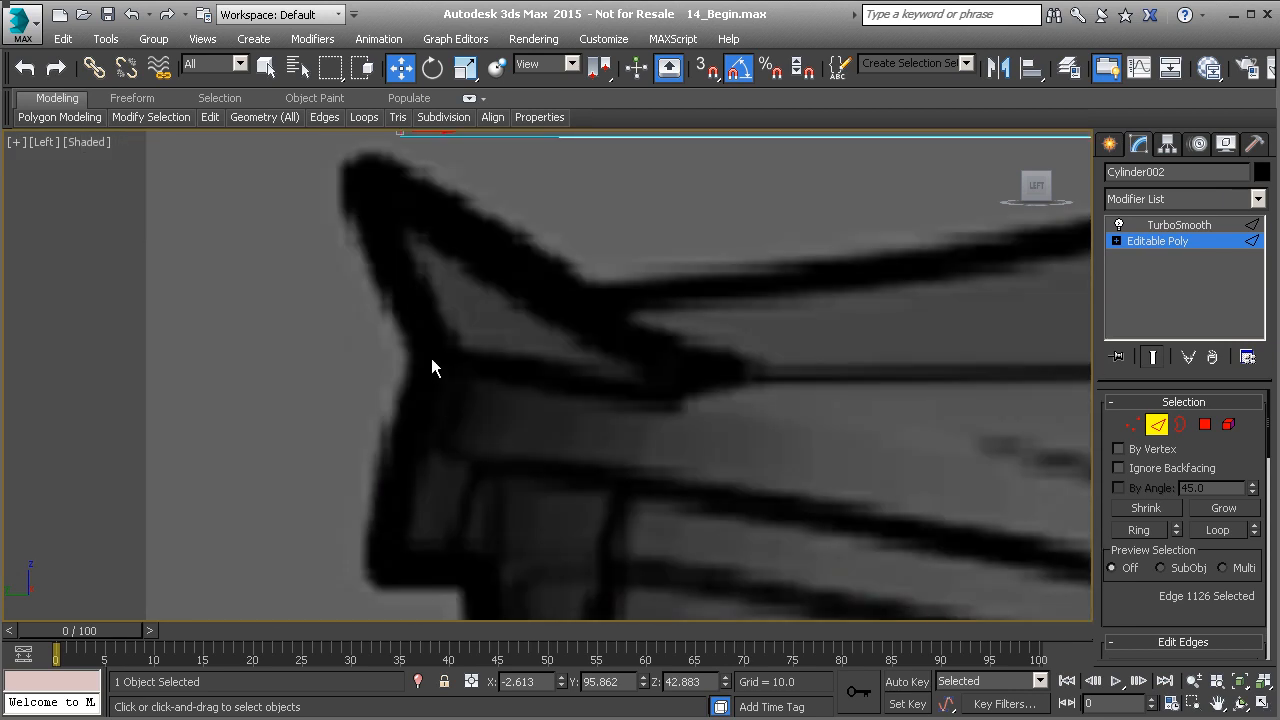
pyautogui.moveTo(429, 187); pyautogui.dragTo(421, 221, button='middle')
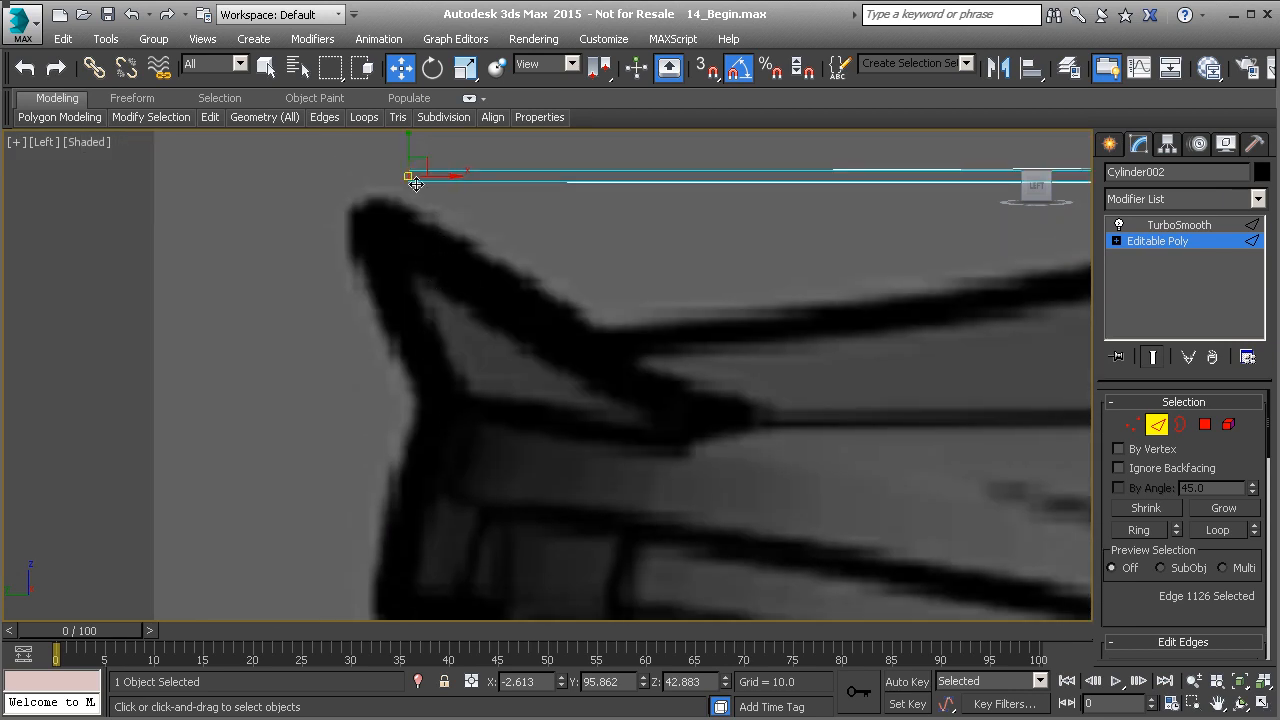
pyautogui.moveTo(407, 140); pyautogui.dragTo(484, 379)
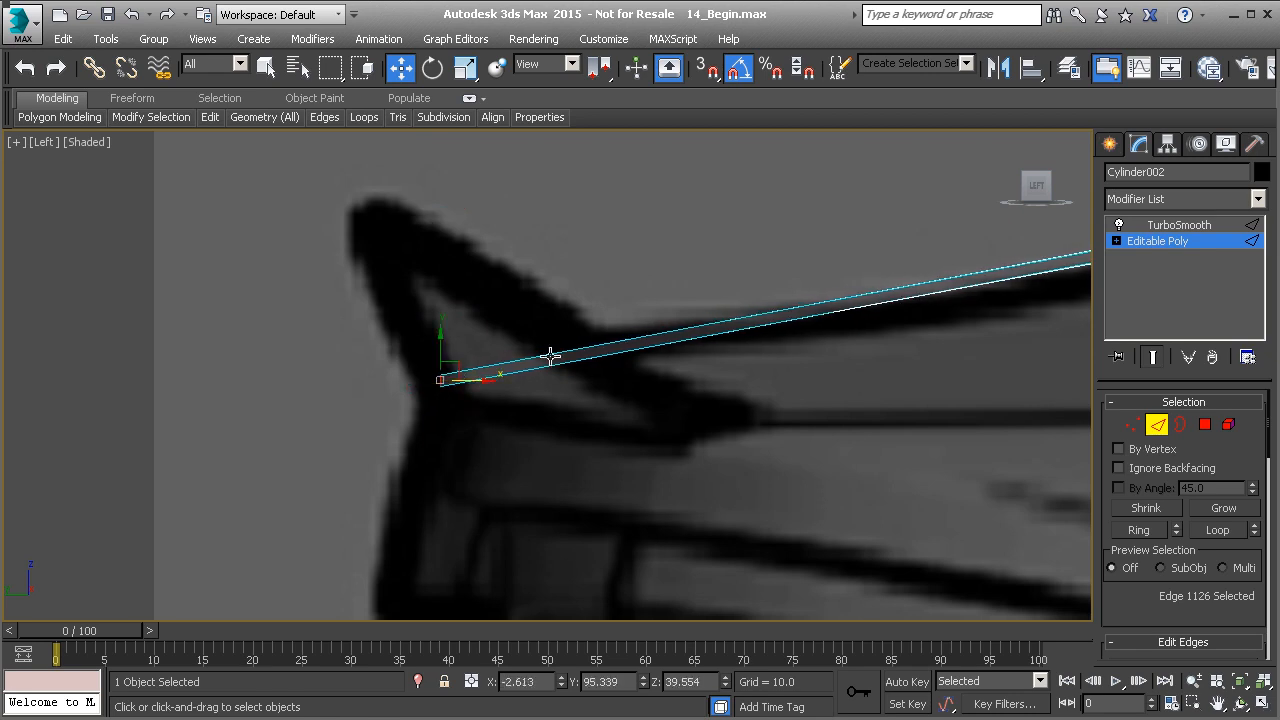
# - Connect the two long edges of the new centre panel with one segment
pyautogui.moveTo(614, 351); pyautogui.dragTo(323, 371, button='middle')
pyautogui.scroll(-2, 323, 371)
pyautogui.scroll(-2, 816, 310)
pyautogui.moveTo(816, 310); pyautogui.dragTo(643, 379, button='middle')
pyautogui.press('p')
pyautogui.scroll(-2, 693, 325)
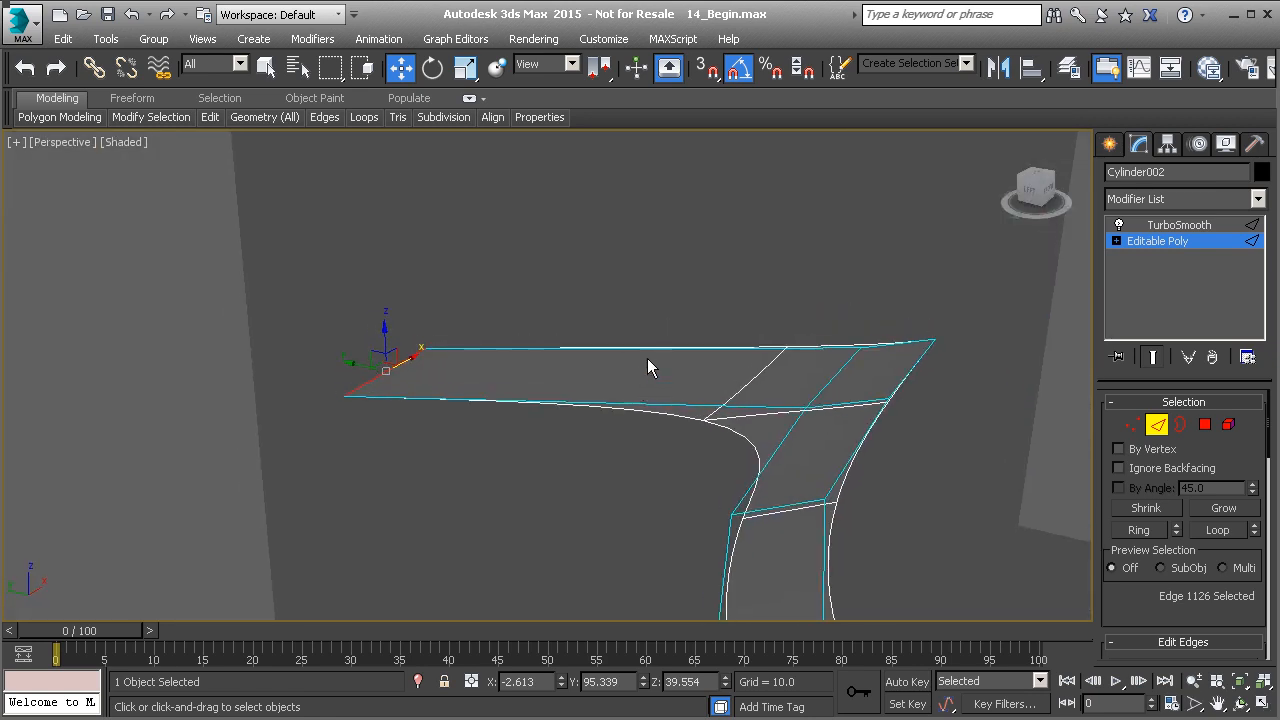
pyautogui.press('l')
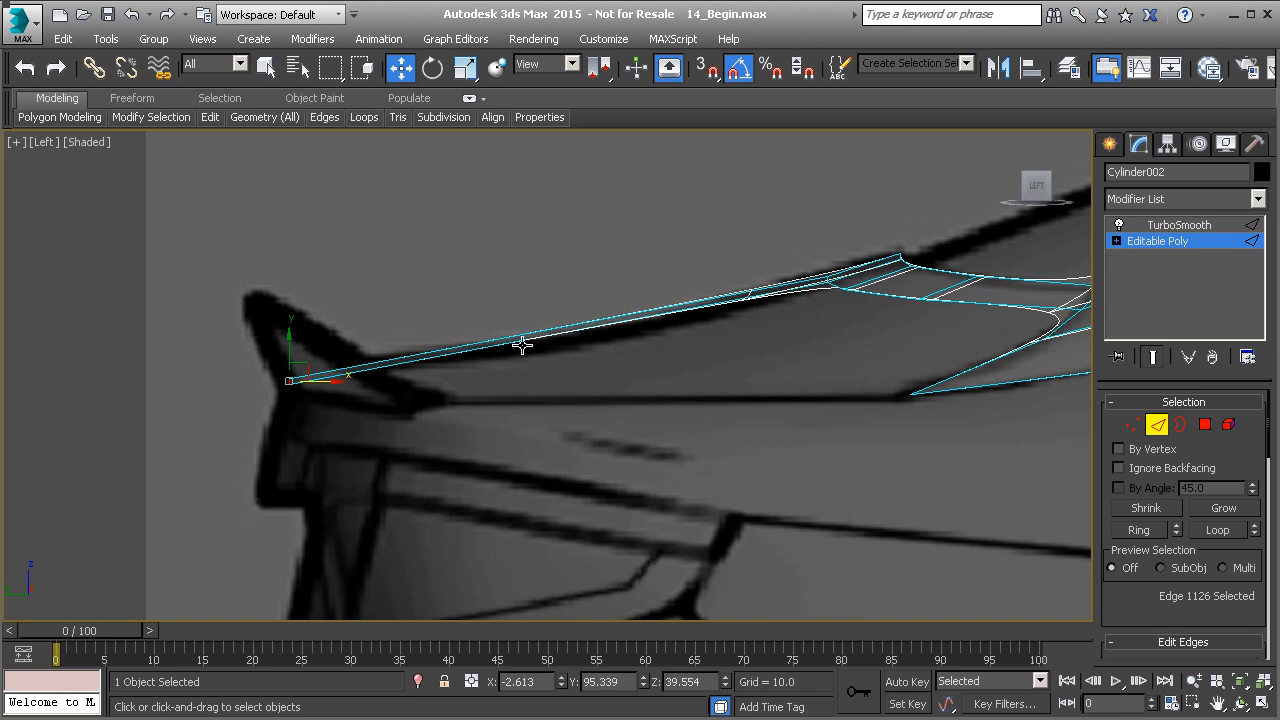
pyautogui.moveTo(557, 293); pyautogui.dragTo(751, 453)
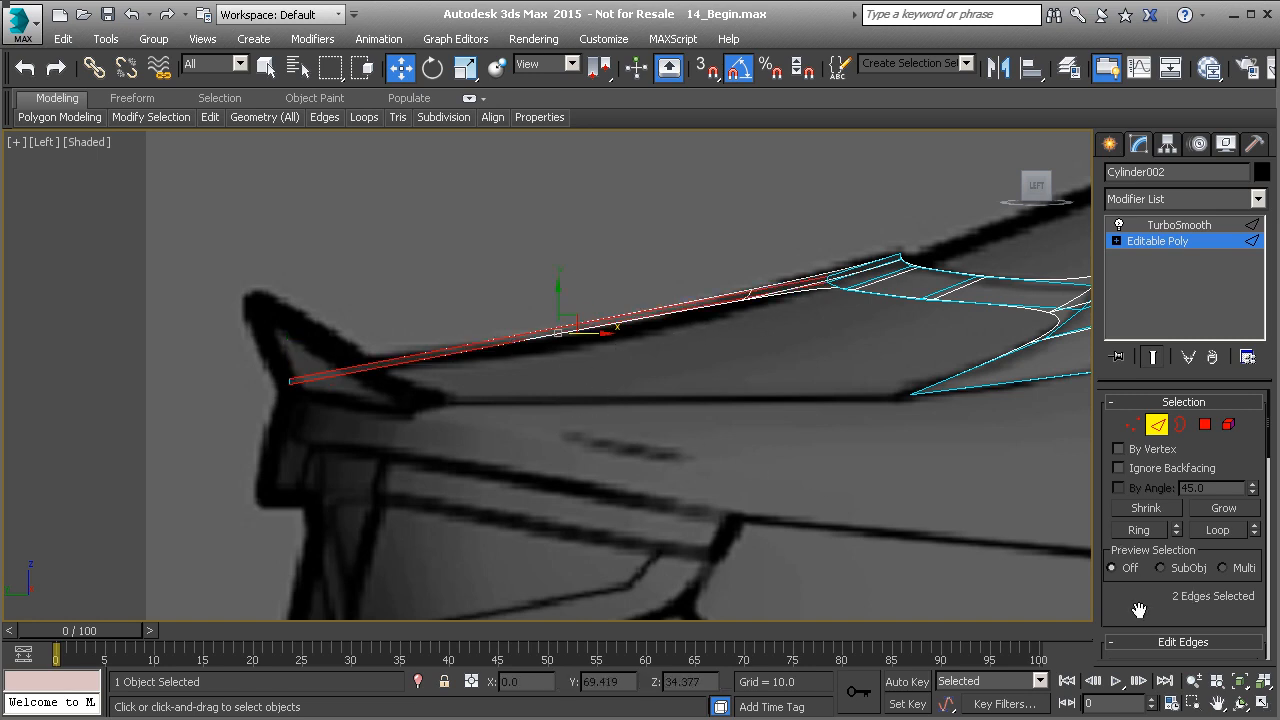
pyautogui.moveTo(1137, 586); pyautogui.dragTo(1137, 458)
pyautogui.click(1250, 632)
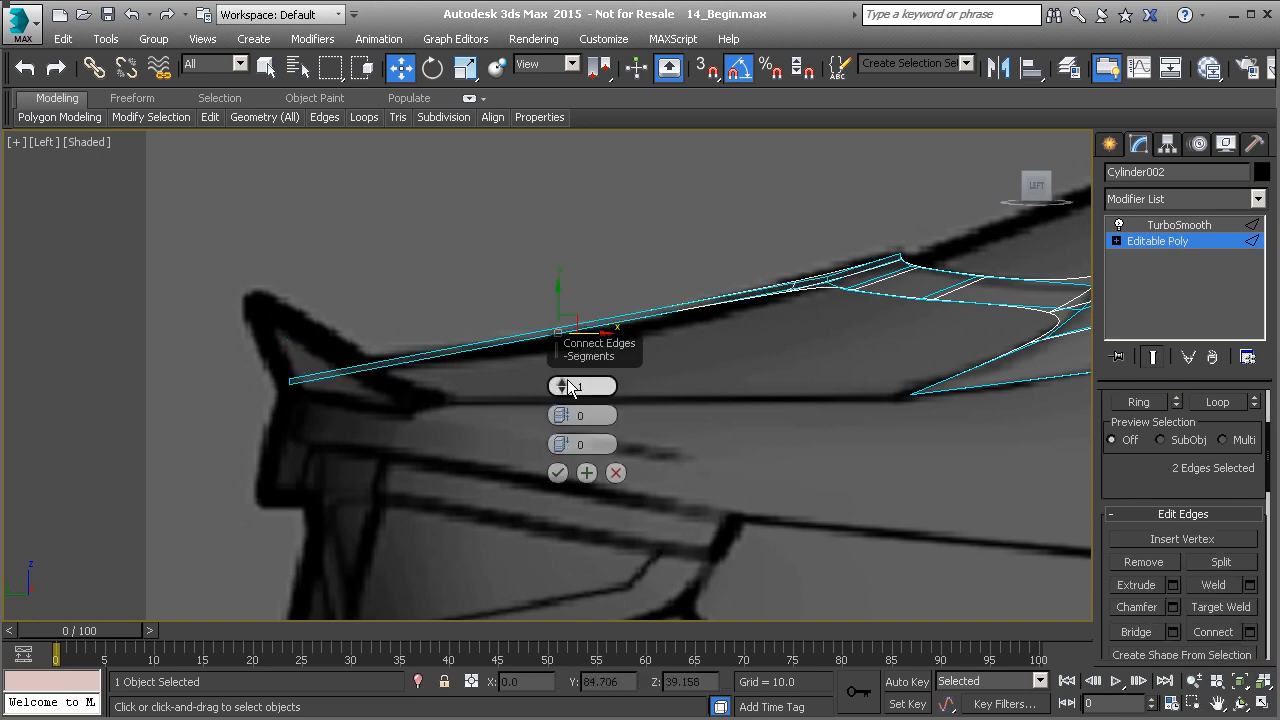
pyautogui.click(558, 474)
# - Lower the panel's new middle edge to a Z of about 40.78 to follow the side blueprint's trunk curve
pyautogui.scroll(4, 550, 310)
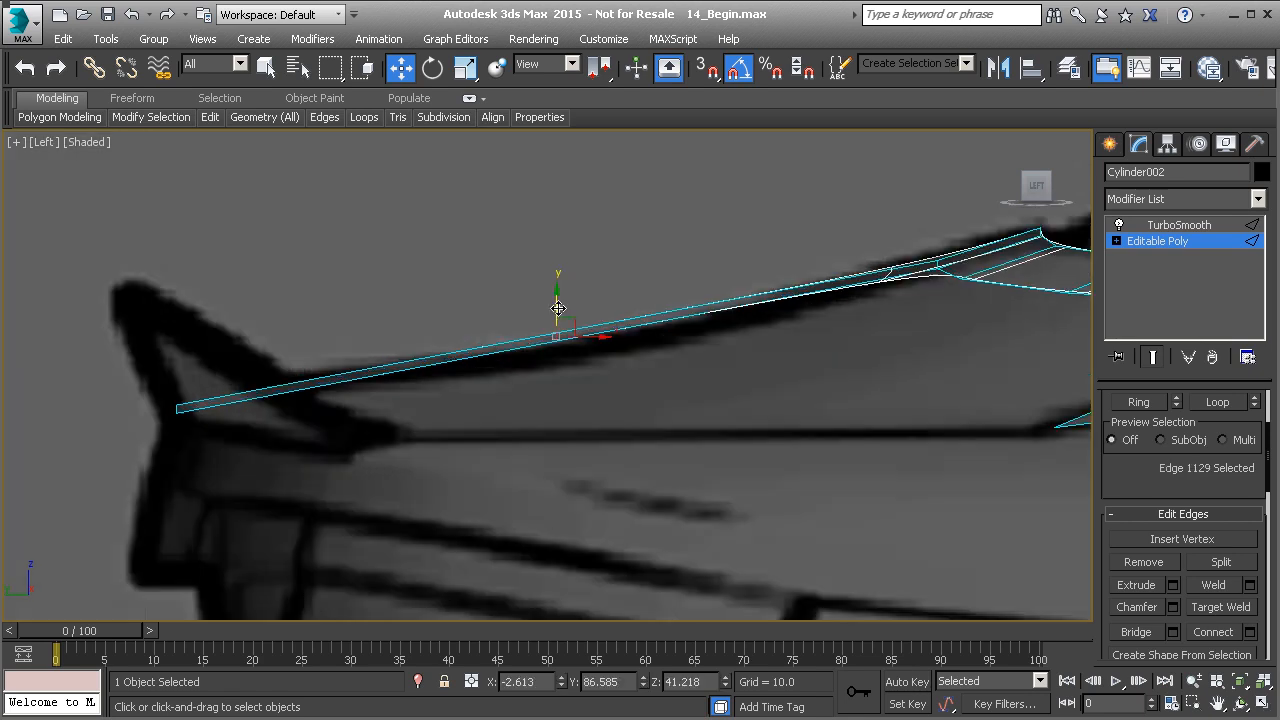
pyautogui.moveTo(553, 328); pyautogui.dragTo(556, 336)
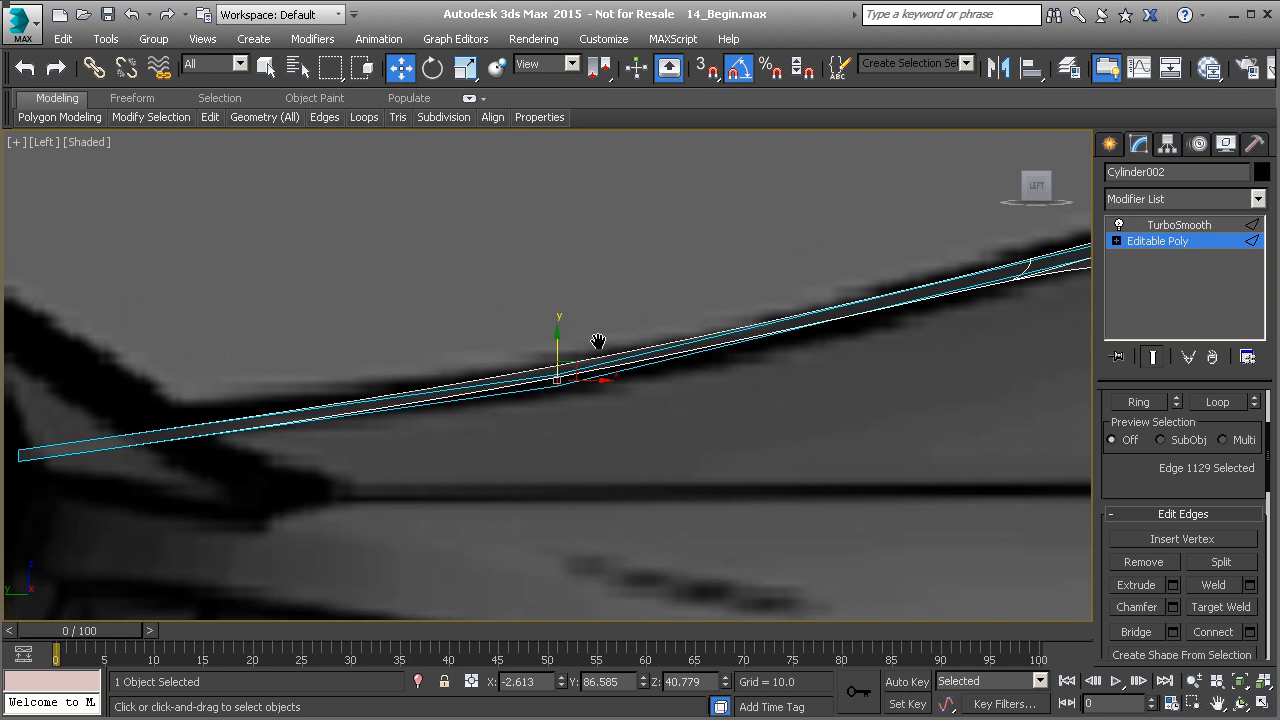
pyautogui.press('p')
pyautogui.keyDown('alt'); pyautogui.moveTo(620, 360); pyautogui.dragTo(671, 385, button='middle'); pyautogui.keyUp('alt')
pyautogui.click(671, 385)
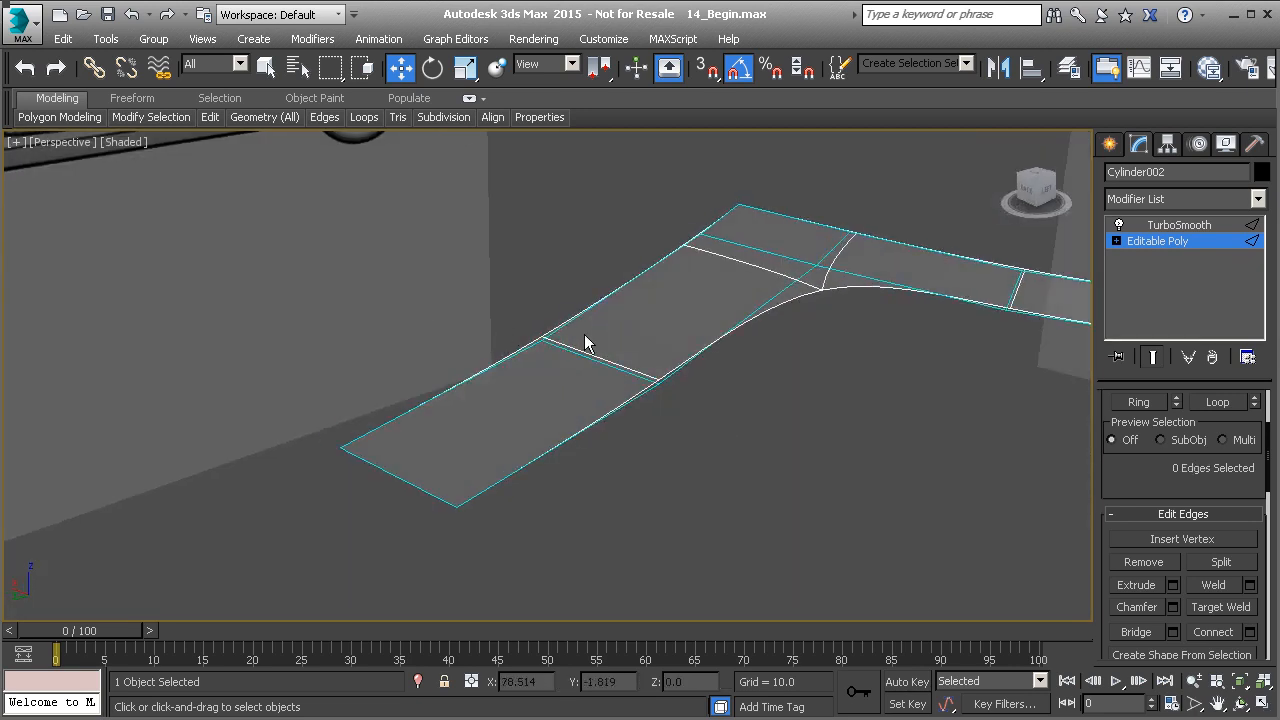
# - Extrude the panel's rear edge downward along the tail profile to about Y 95.87 and Z 37.90
pyautogui.scroll(-6, 574, 360)
pyautogui.keyDown('alt'); pyautogui.moveTo(555, 360); pyautogui.dragTo(586, 255, button='middle'); pyautogui.keyUp('alt')
pyautogui.press('t')
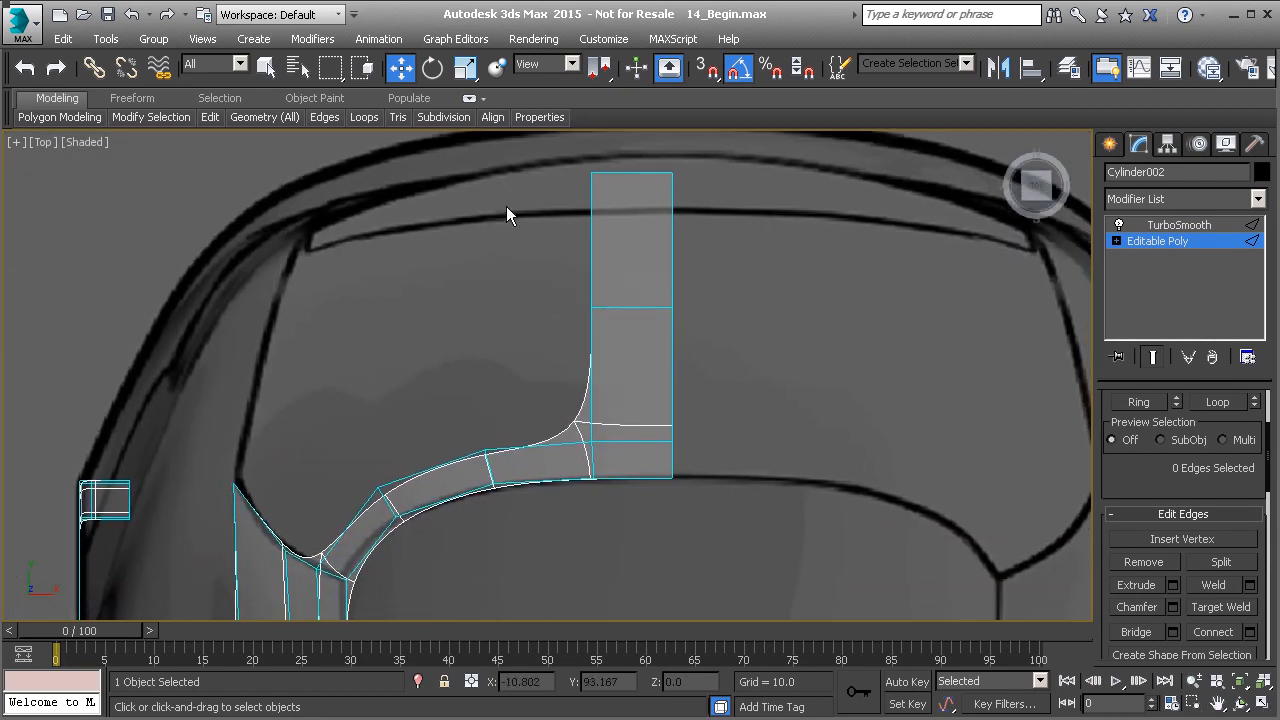
pyautogui.click(631, 173)
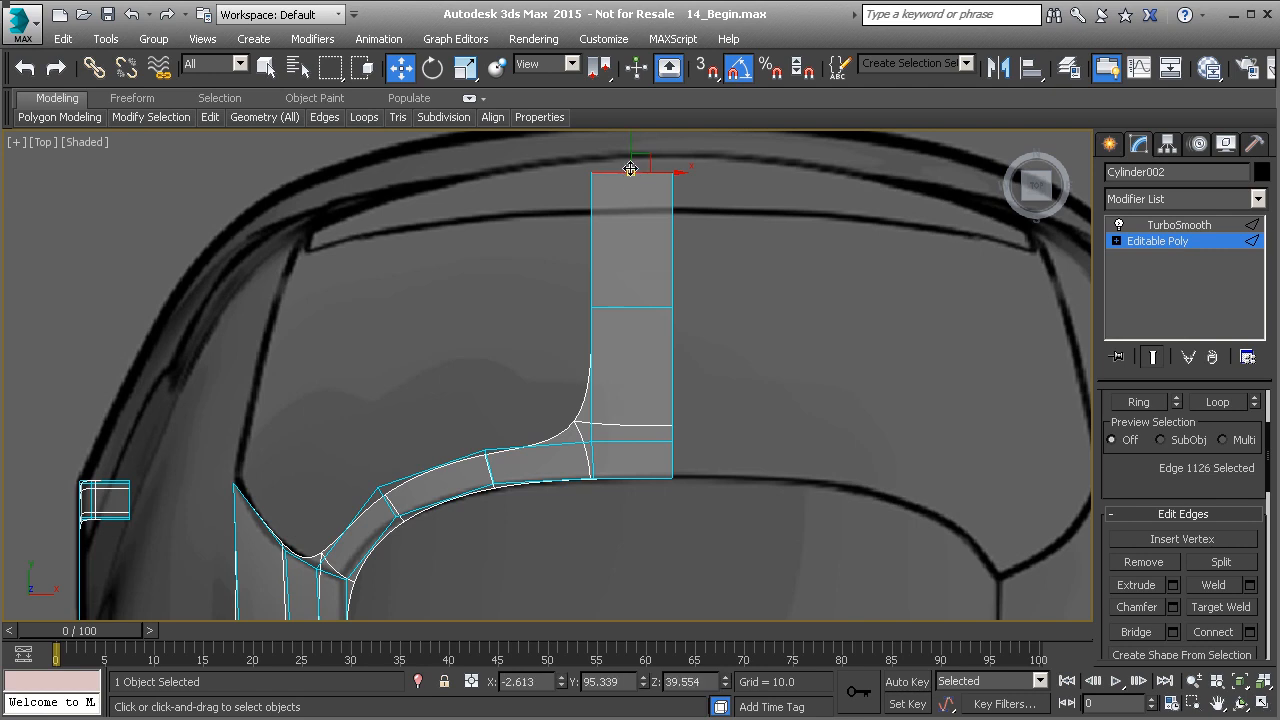
pyautogui.press('l')
pyautogui.moveTo(373, 428); pyautogui.dragTo(496, 334, button='middle')
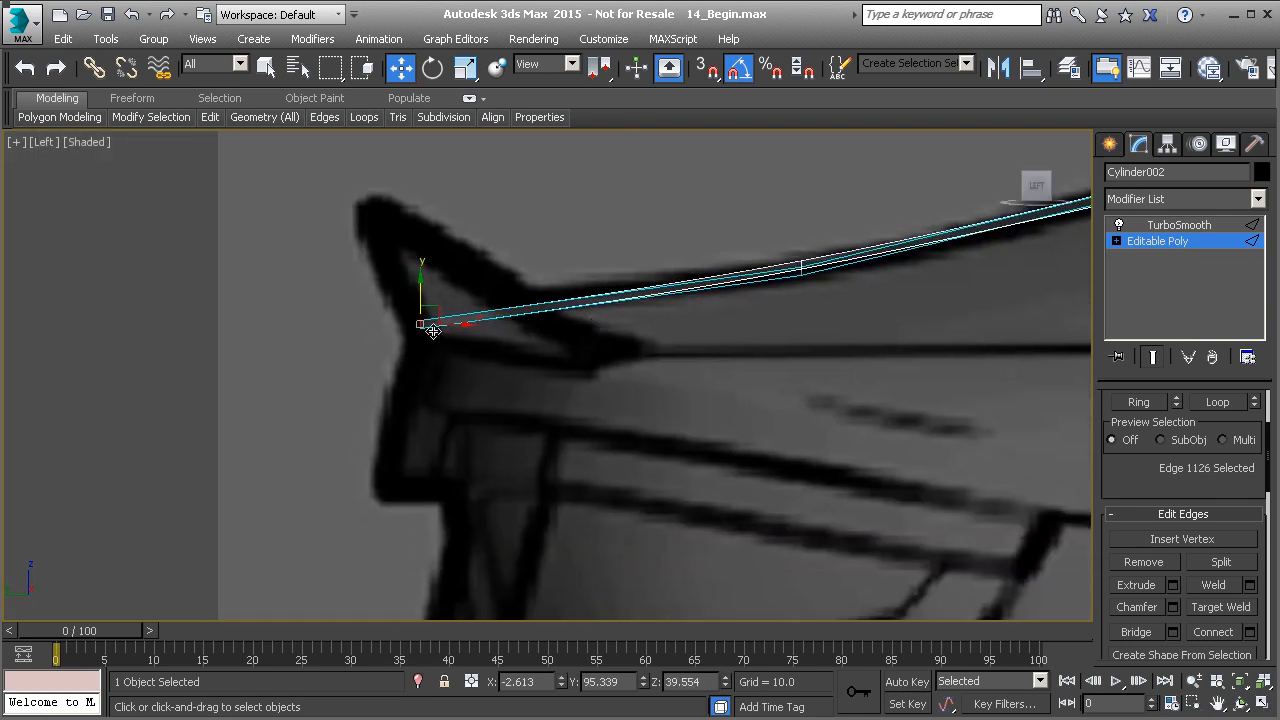
pyautogui.keyDown('shift'); pyautogui.moveTo(428, 315); pyautogui.dragTo(410, 384); pyautogui.keyUp('shift')
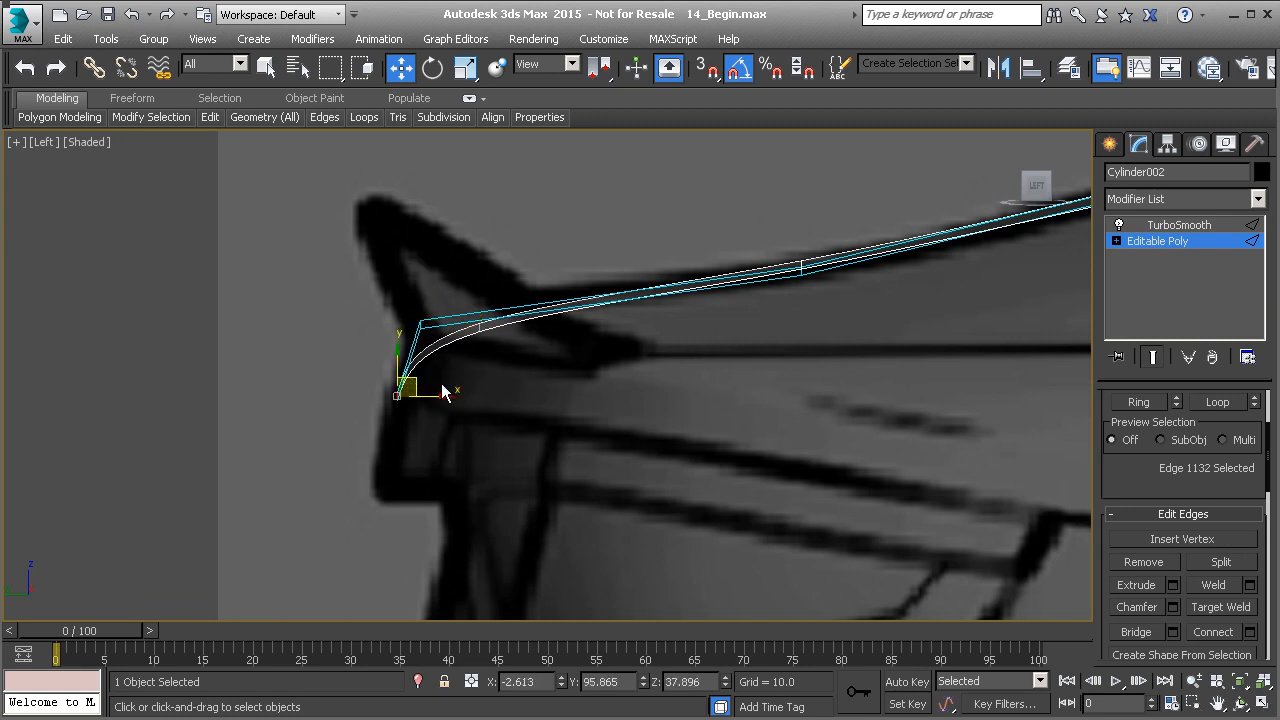
# - Switch to the back view and enable Backface Cull in the car body's object properties
pyautogui.press('v')
pyautogui.press('k')
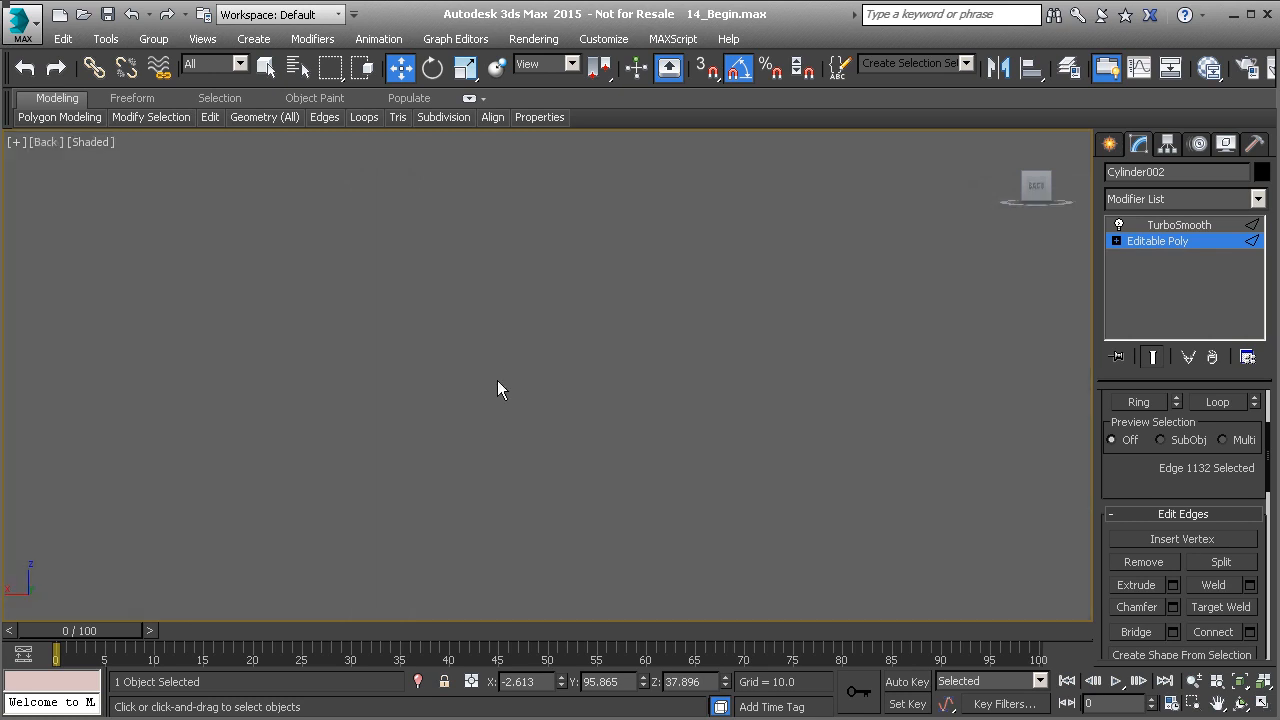
pyautogui.scroll(-3, 533, 365)
pyautogui.moveTo(541, 221); pyautogui.dragTo(530, 298, button='middle')
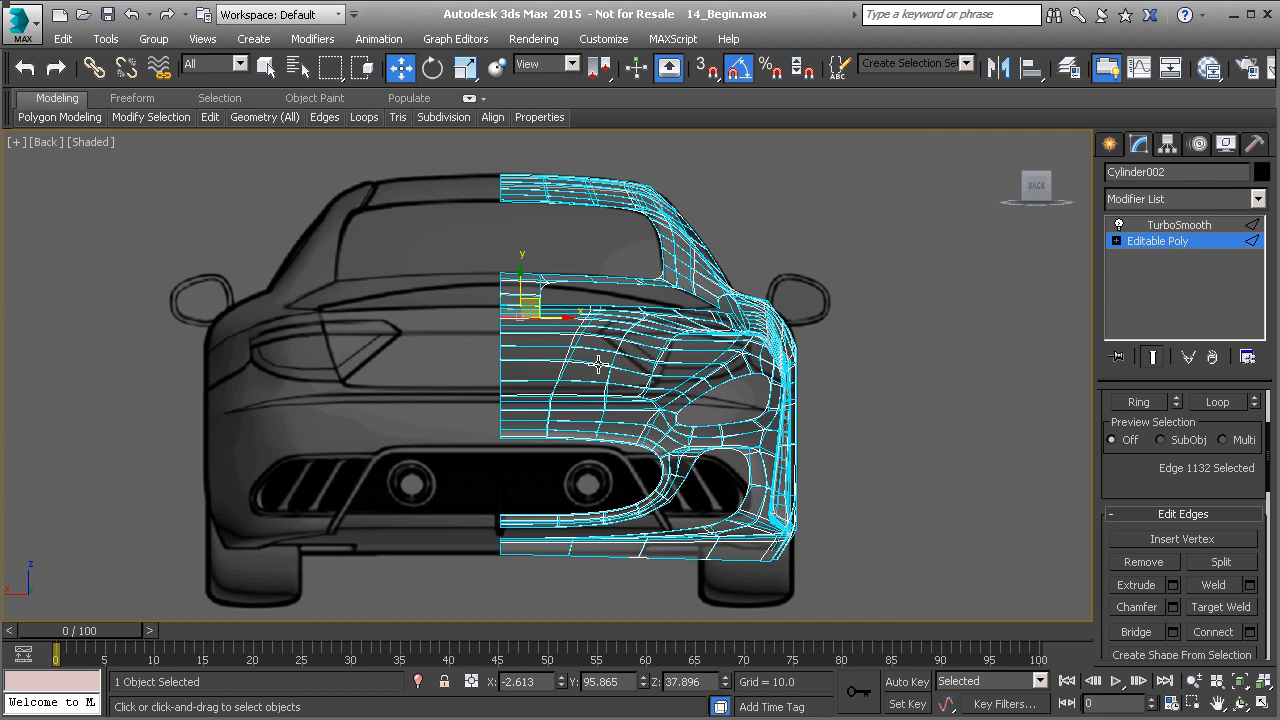
pyautogui.rightClick(581, 330)
pyautogui.click(636, 468)
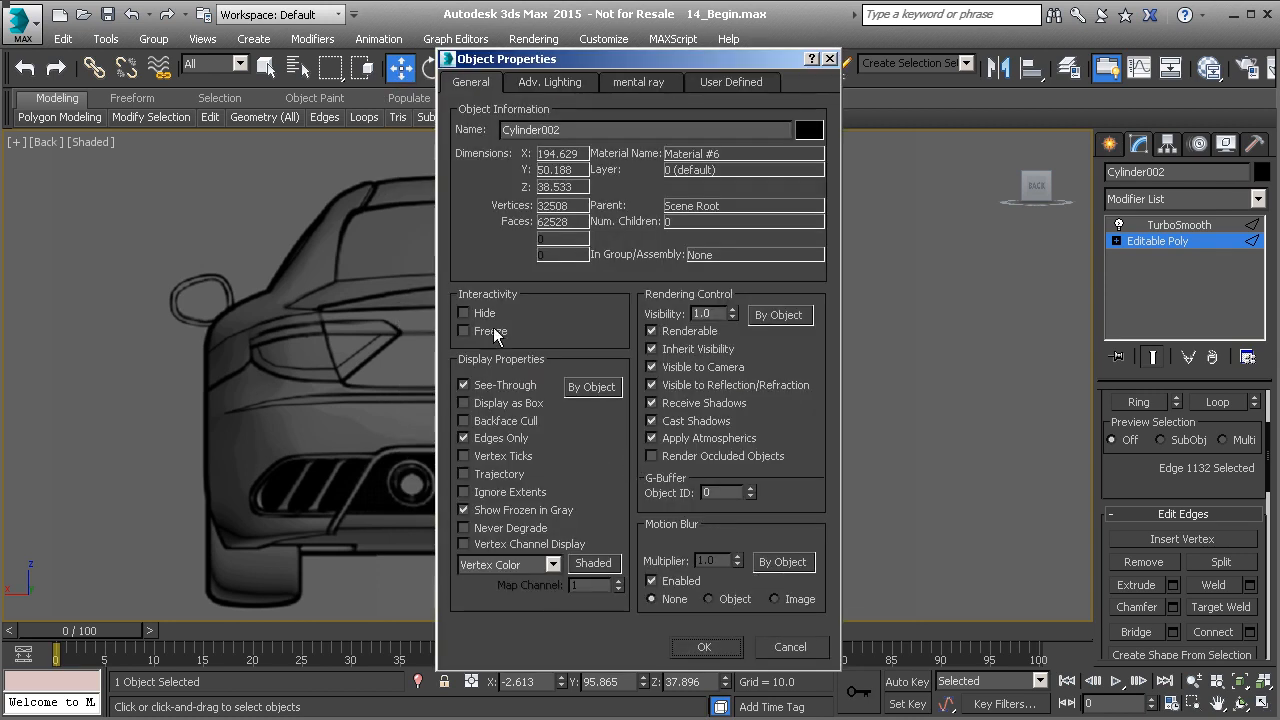
pyautogui.click(464, 422)
pyautogui.click(704, 646)
# - Flatten the centre panel's lowest edge and lower it to a Z of about 35.85 on the back blueprint
pyautogui.scroll(-3, 600, 400)
pyautogui.scroll(6, 540, 330)
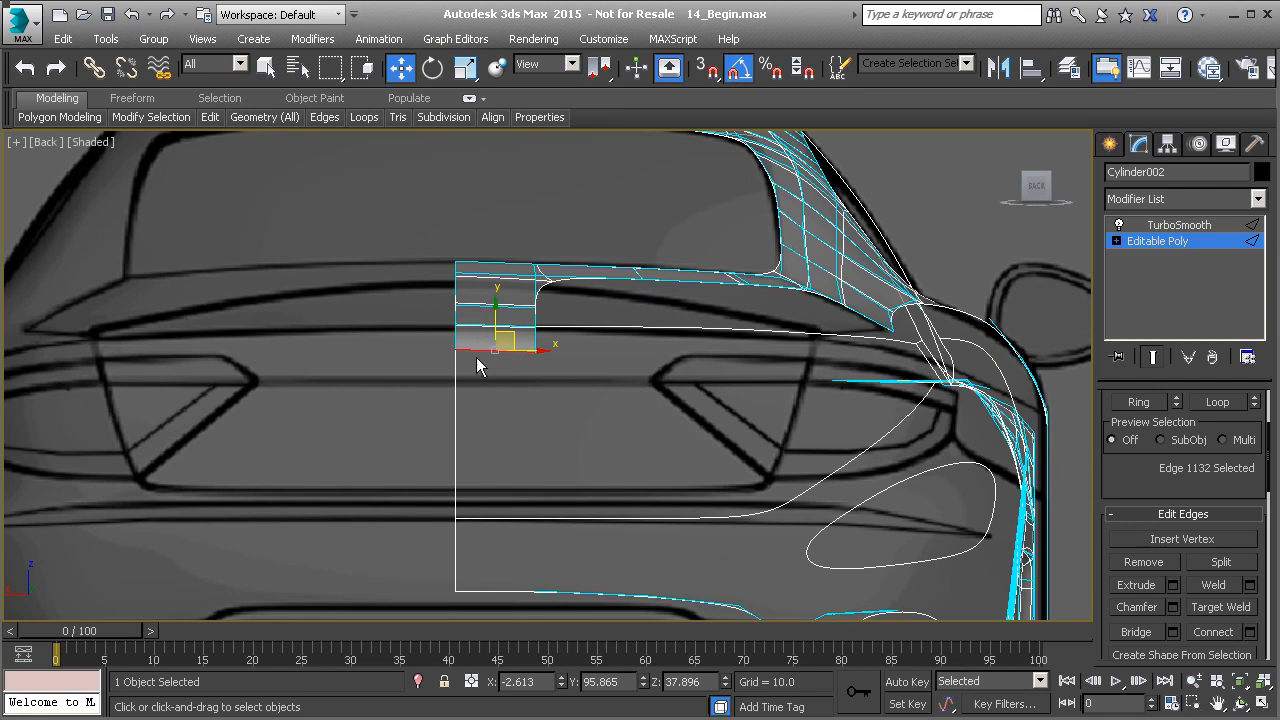
pyautogui.scroll(4, 476, 368)
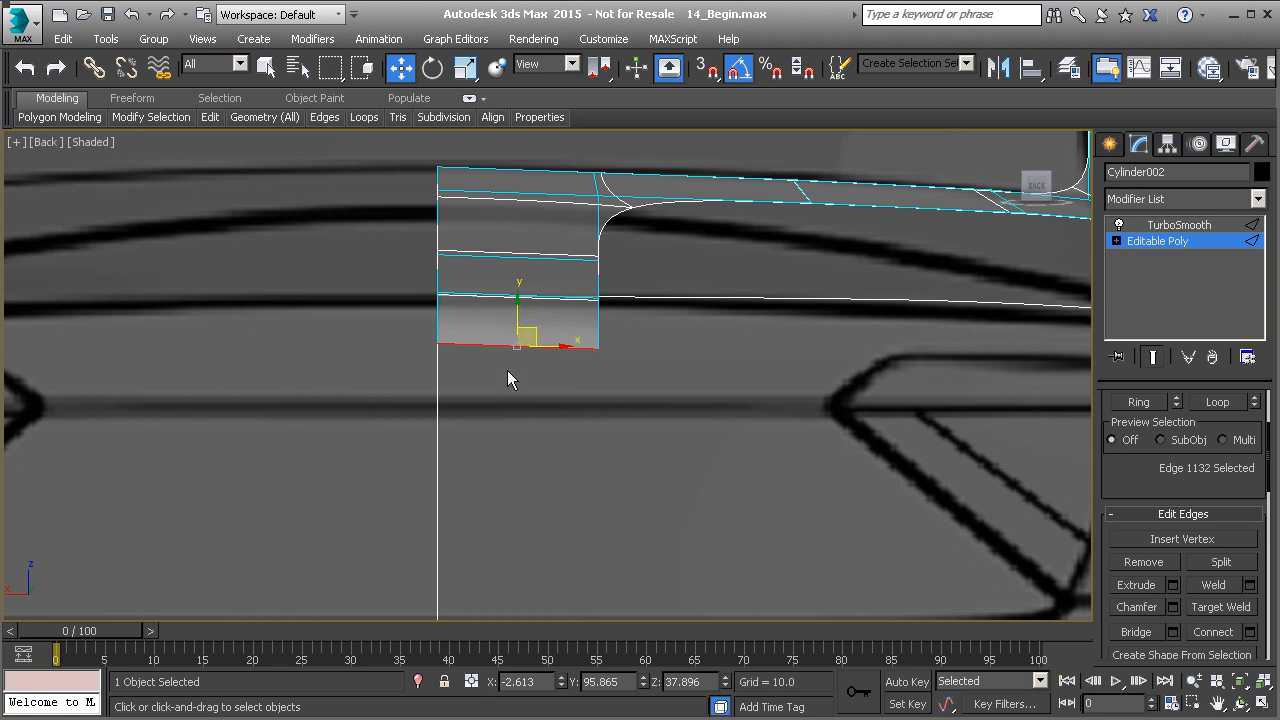
pyautogui.scroll(-10, 1178, 494)
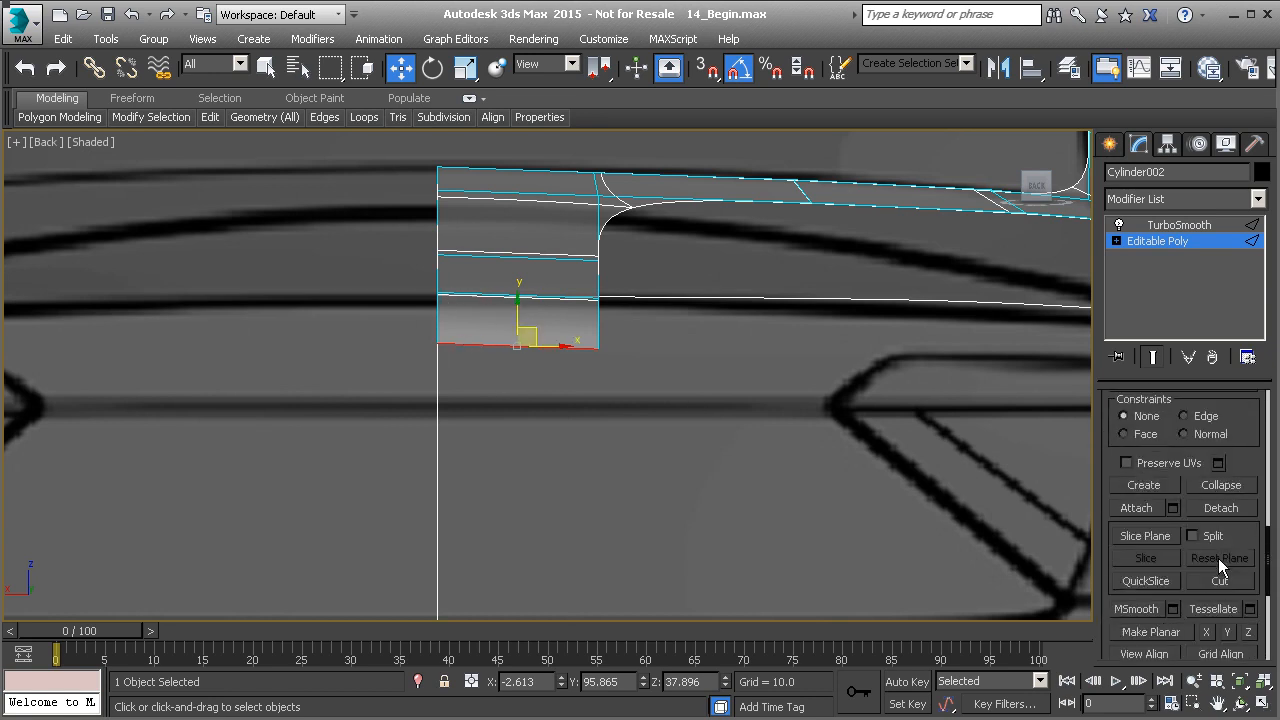
pyautogui.click(1229, 633)
pyautogui.moveTo(509, 312); pyautogui.dragTo(515, 376)
pyautogui.hotkey('ctrl', 'z')
pyautogui.click(568, 346)
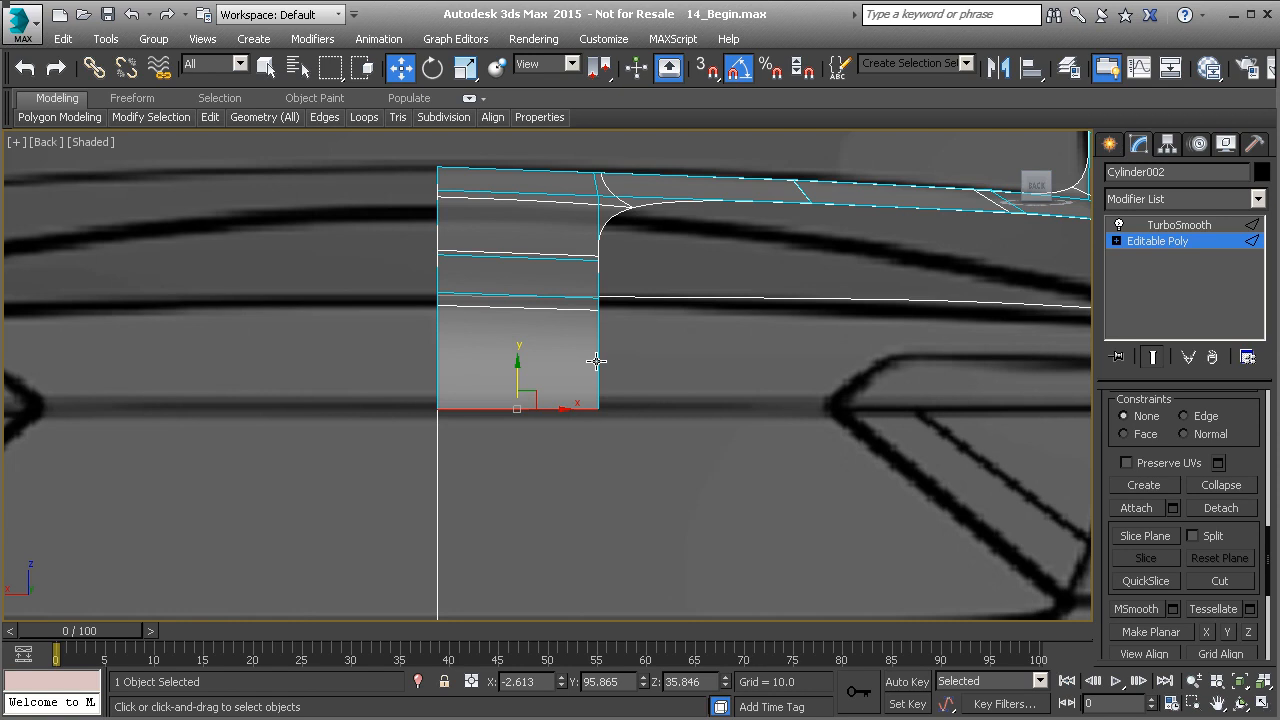
# - Add a horizontal edge loop across the centre panel's lowest face with Swift Loop, at a Z of about 38.04
pyautogui.press('l')
pyautogui.moveTo(455, 405); pyautogui.dragTo(496, 377, button='middle')
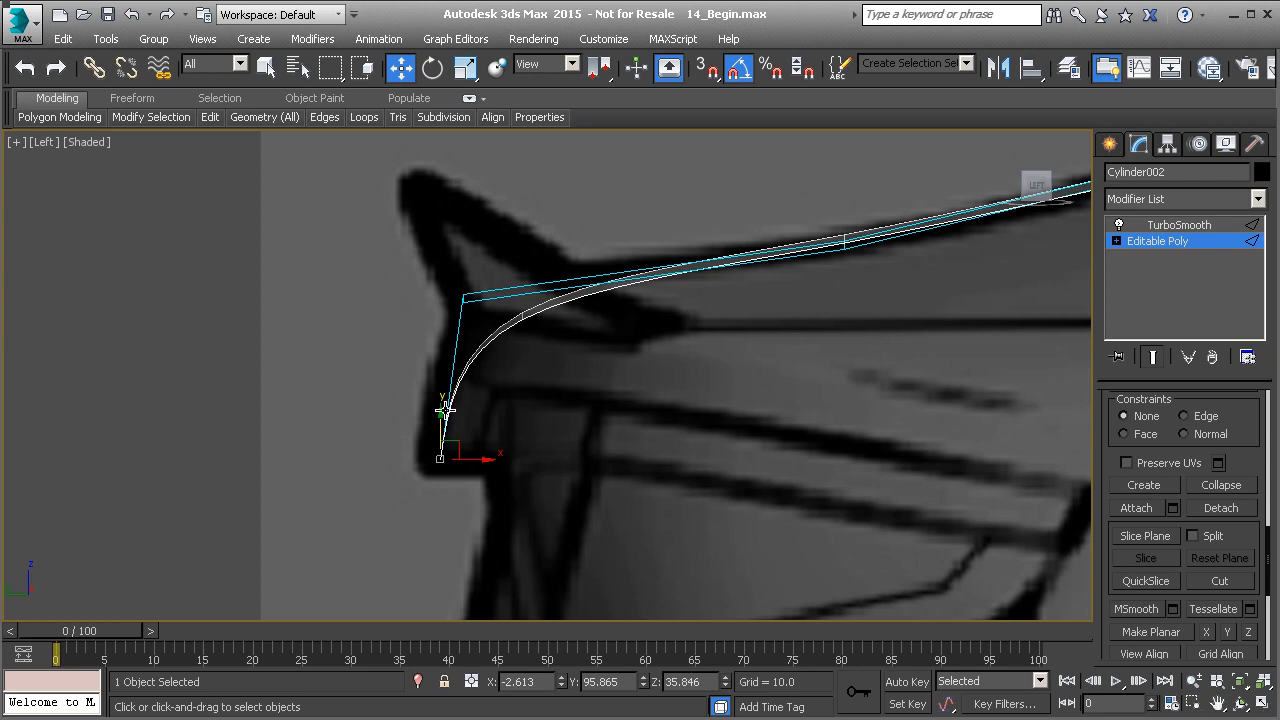
pyautogui.press('v')
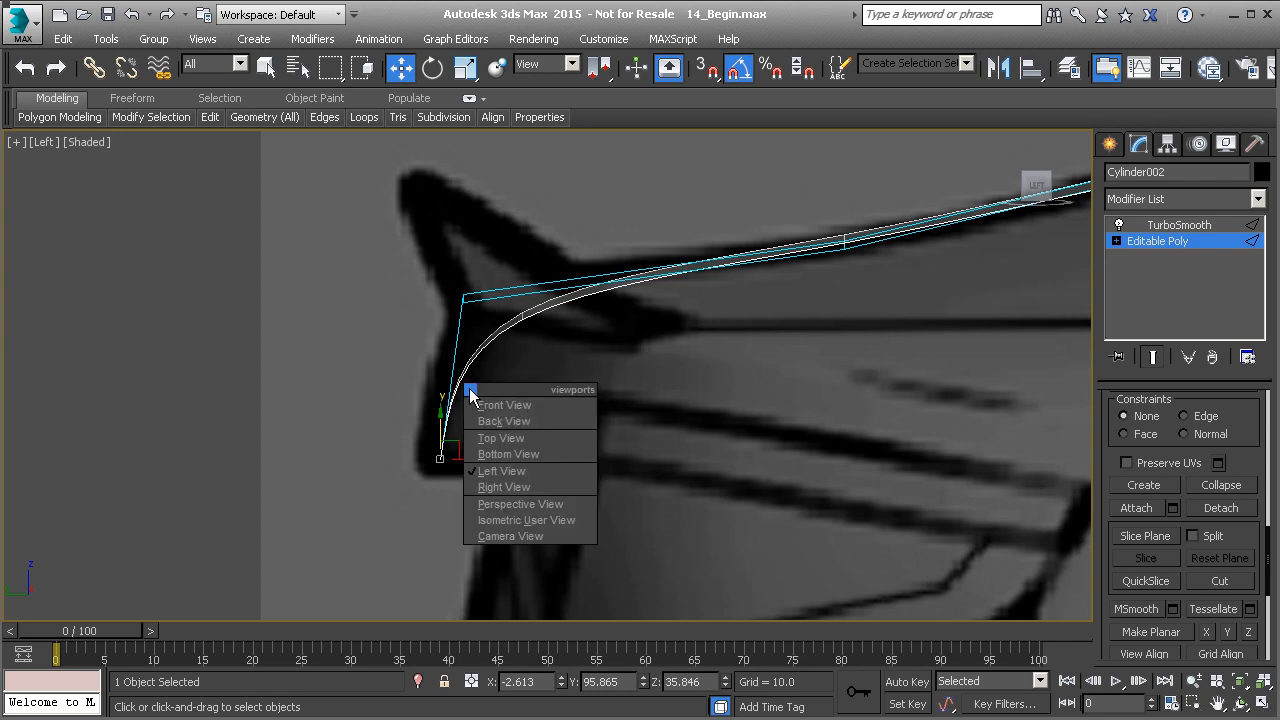
pyautogui.press('k')
pyautogui.moveTo(555, 310); pyautogui.dragTo(287, 330, button='middle')
pyautogui.scroll(-2, 287, 328)
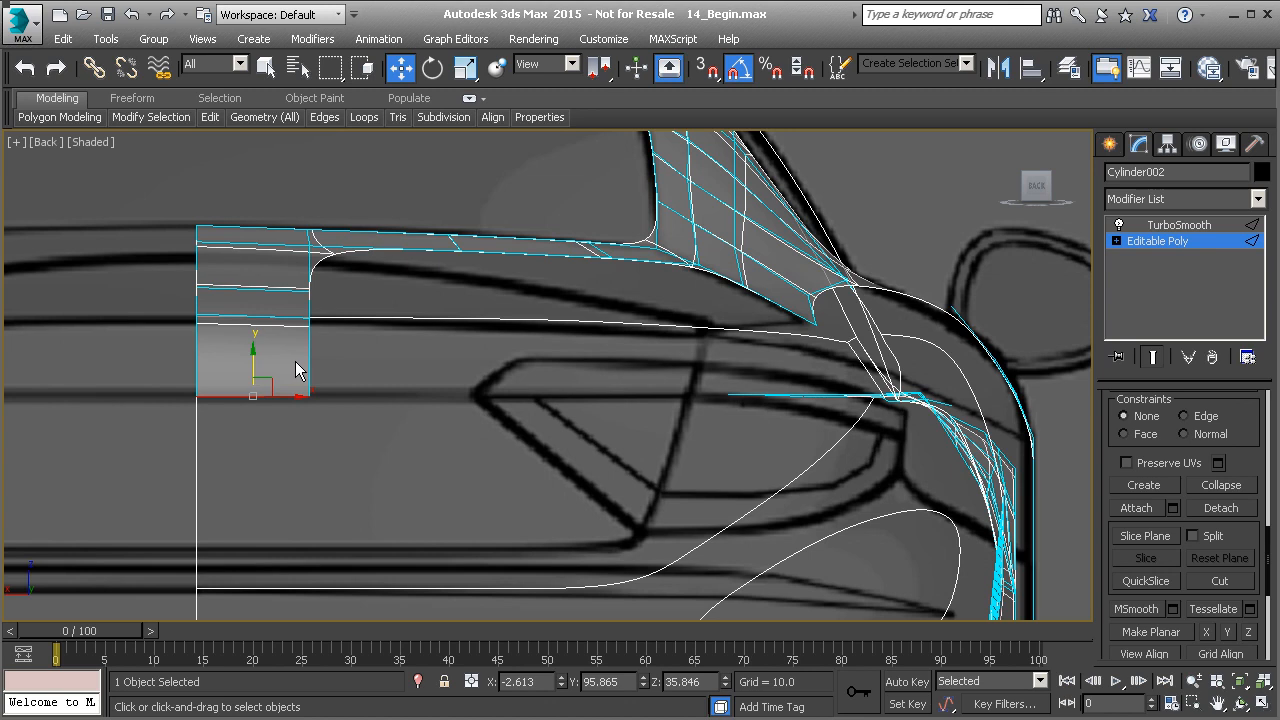
pyautogui.click(210, 117)
pyautogui.click(369, 168)
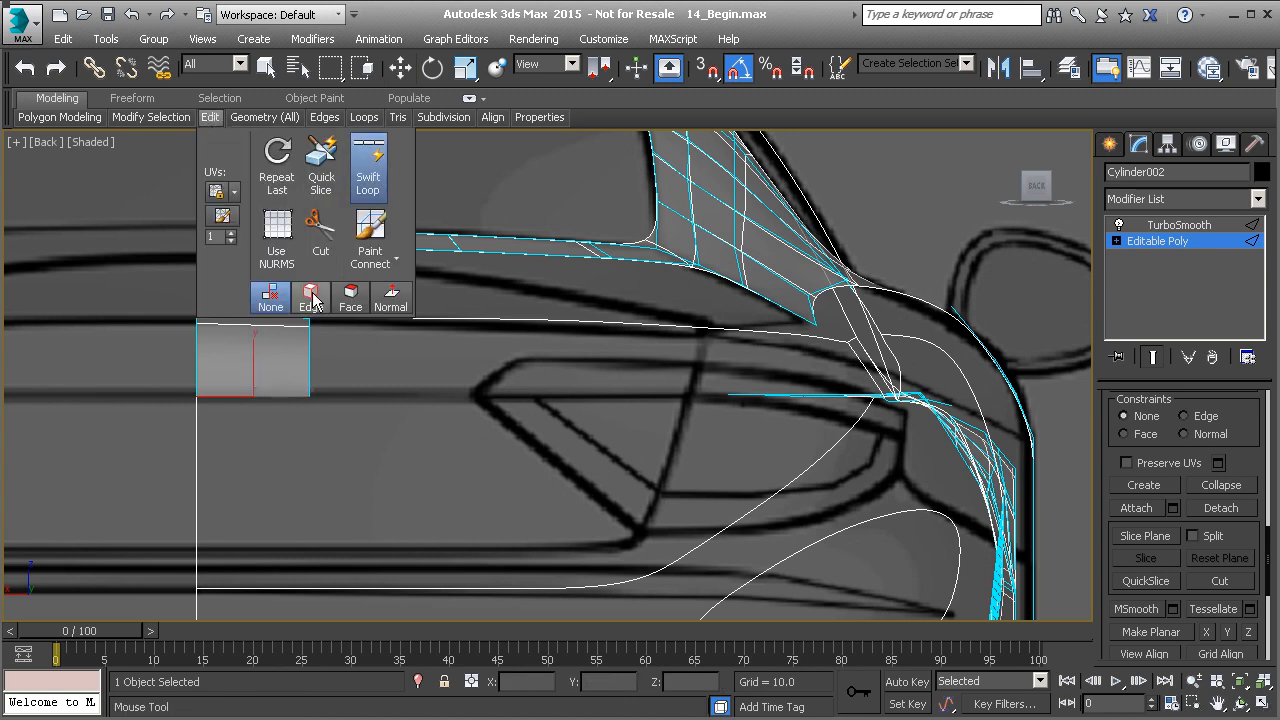
pyautogui.click(210, 348)
pyautogui.press('w')
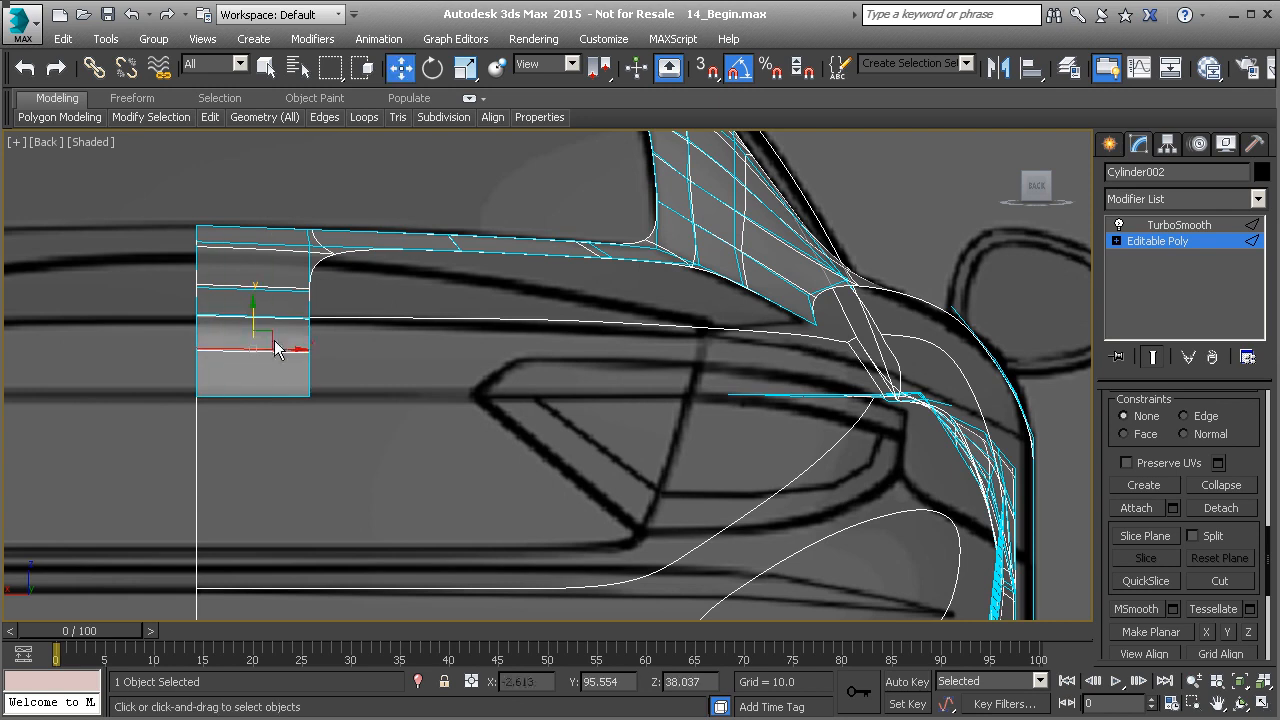
# - Extrude the panel's outer side edge just above the new loop sideways to an X of about -14.66
pyautogui.click(308, 334)
pyautogui.moveTo(336, 334); pyautogui.dragTo(385, 342, button='middle')
pyautogui.scroll(4, 370, 344)
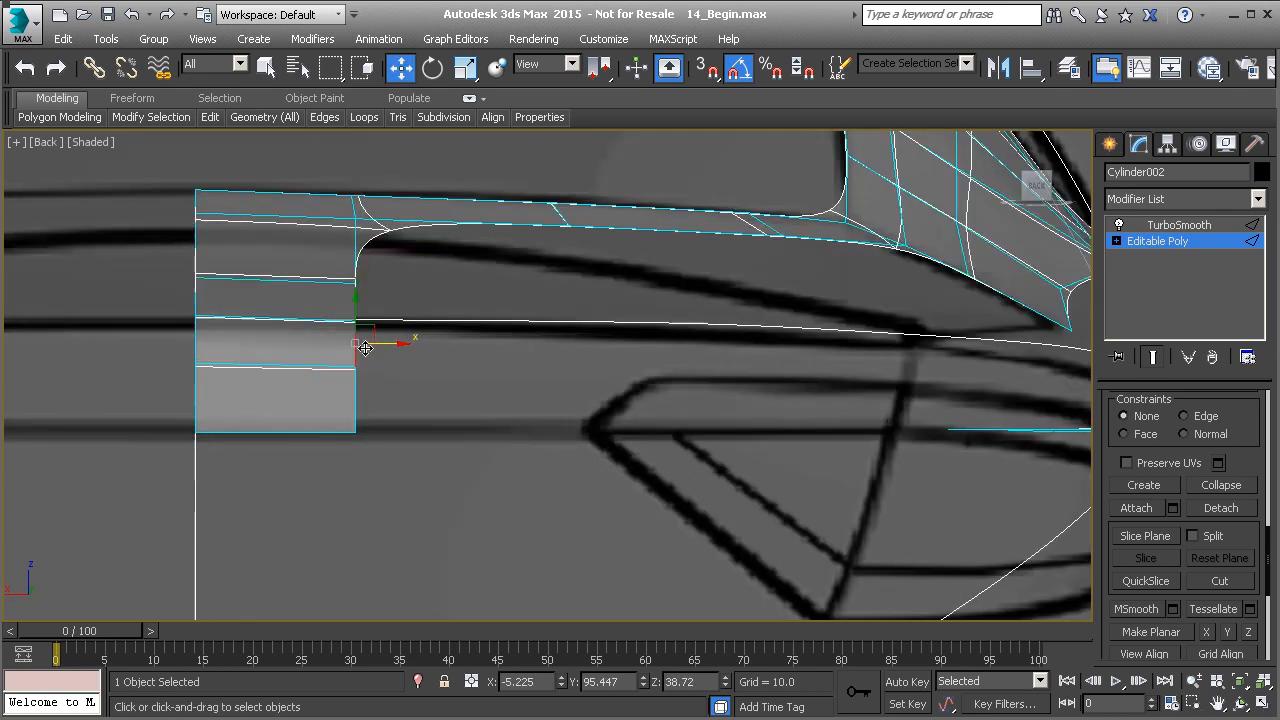
pyautogui.keyDown('shift'); pyautogui.moveTo(385, 342); pyautogui.dragTo(800, 356); pyautogui.keyUp('shift')
pyautogui.moveTo(800, 356); pyautogui.dragTo(566, 395, button='middle')
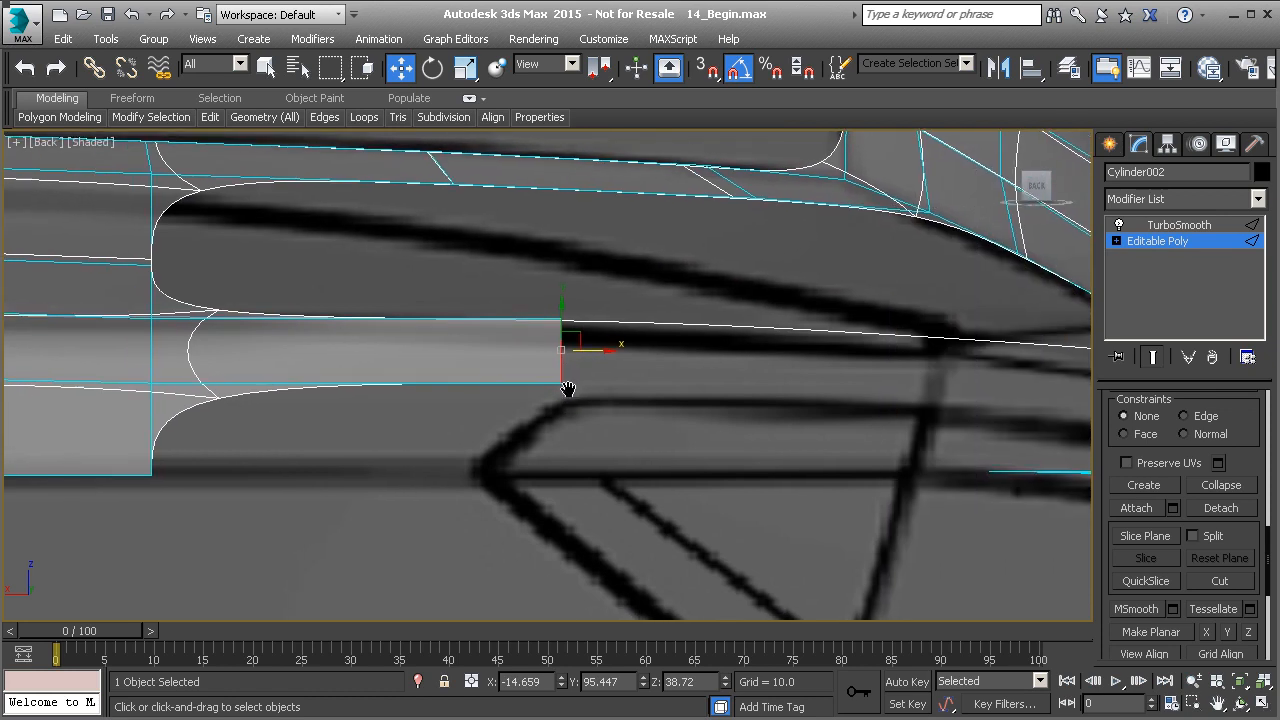
# - Lower the new strip's bottom edge to a Z of about 37.64 and its upper outer corner vertex onto the trunk line
pyautogui.click(80, 381)
pyautogui.moveTo(200, 347); pyautogui.dragTo(200, 384)
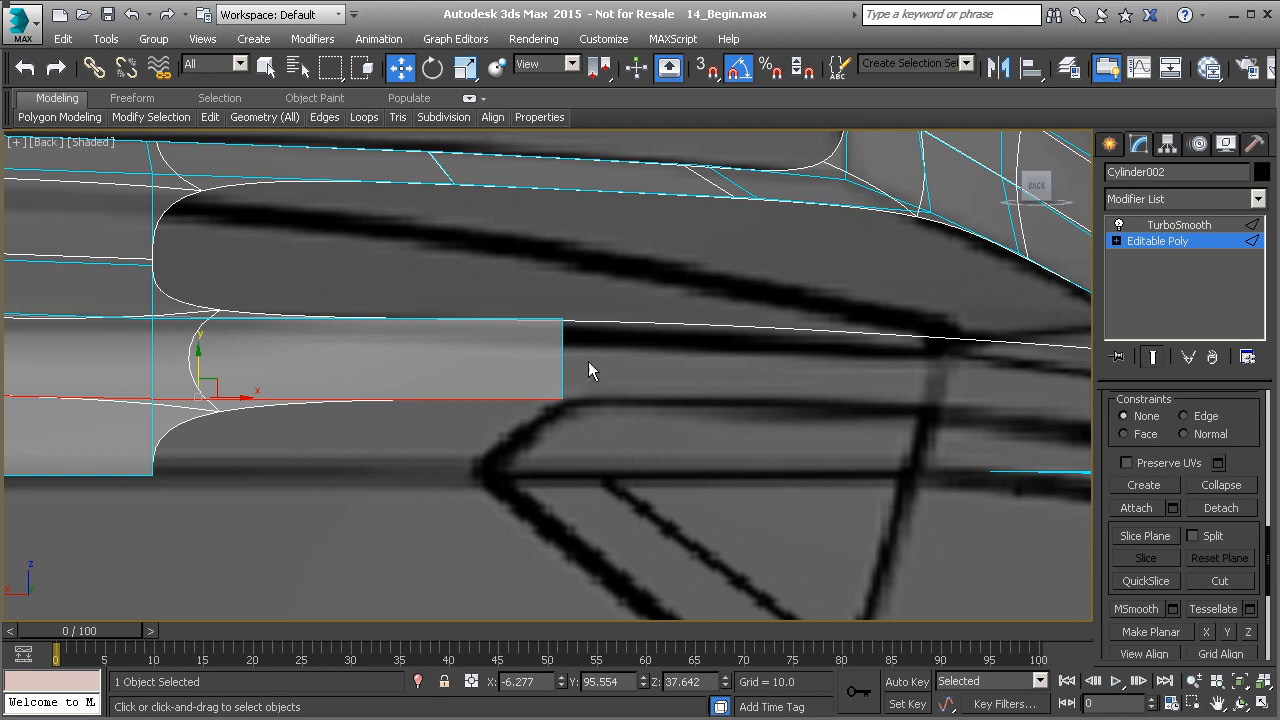
pyautogui.click(482, 318)
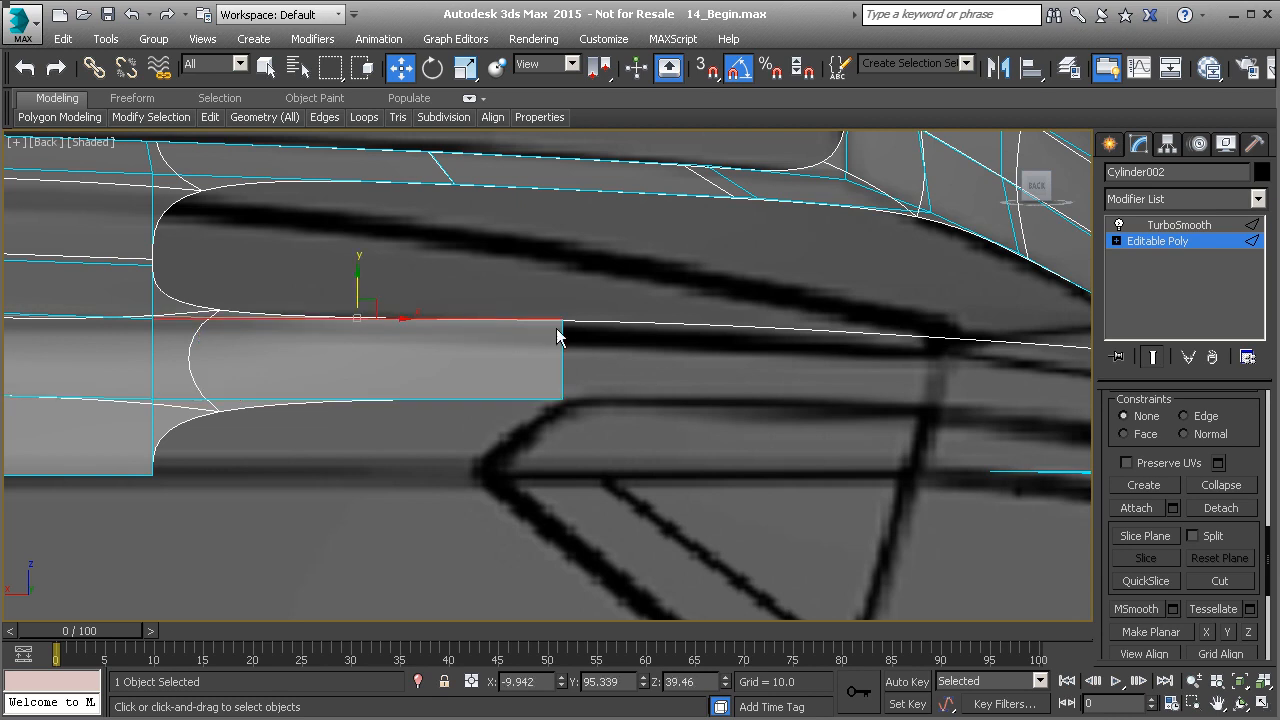
pyautogui.moveTo(551, 340); pyautogui.dragTo(514, 343, button='middle')
pyautogui.scroll(-1, 524, 334)
pyautogui.scroll(1, 533, 326)
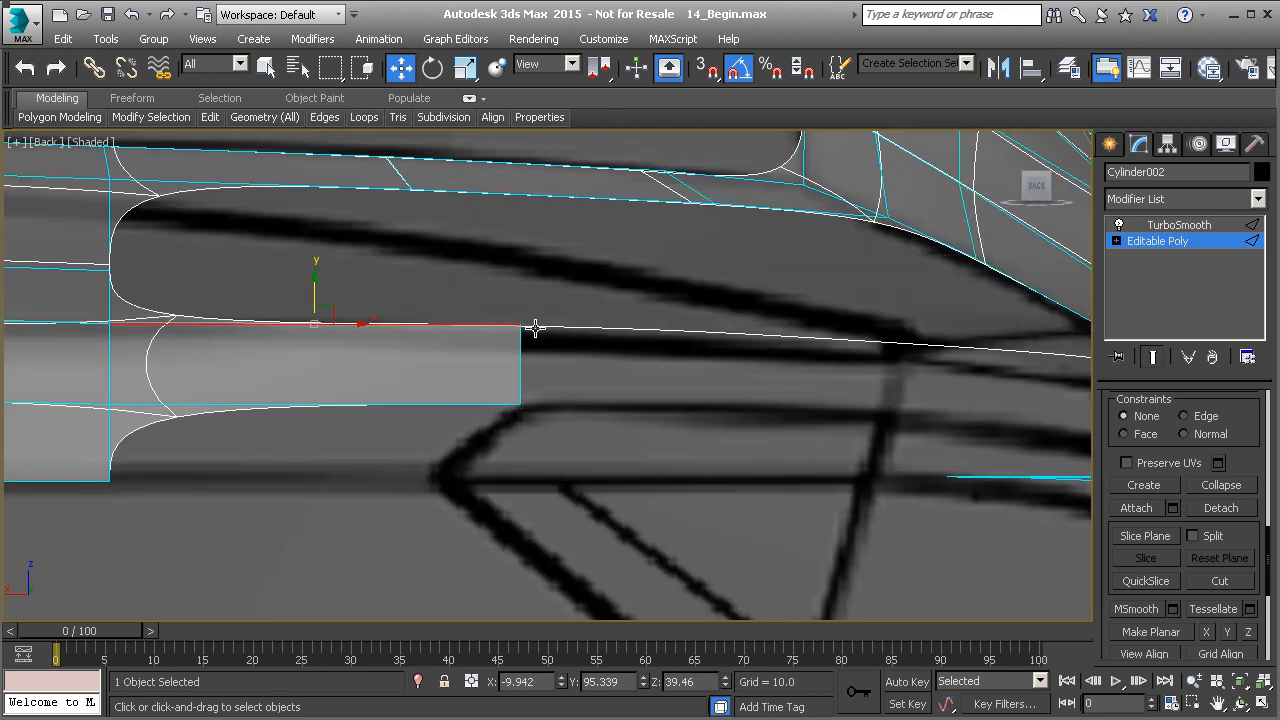
pyautogui.press('1')
pyautogui.click(520, 325)
pyautogui.moveTo(520, 297); pyautogui.dragTo(520, 309)
pyautogui.moveTo(520, 309); pyautogui.dragTo(510, 291, button='middle')
# - Move the strip's outer end edge toward the car's front to a Y of about 94.23 in the left view
pyautogui.press('2')
pyautogui.click(510, 352)
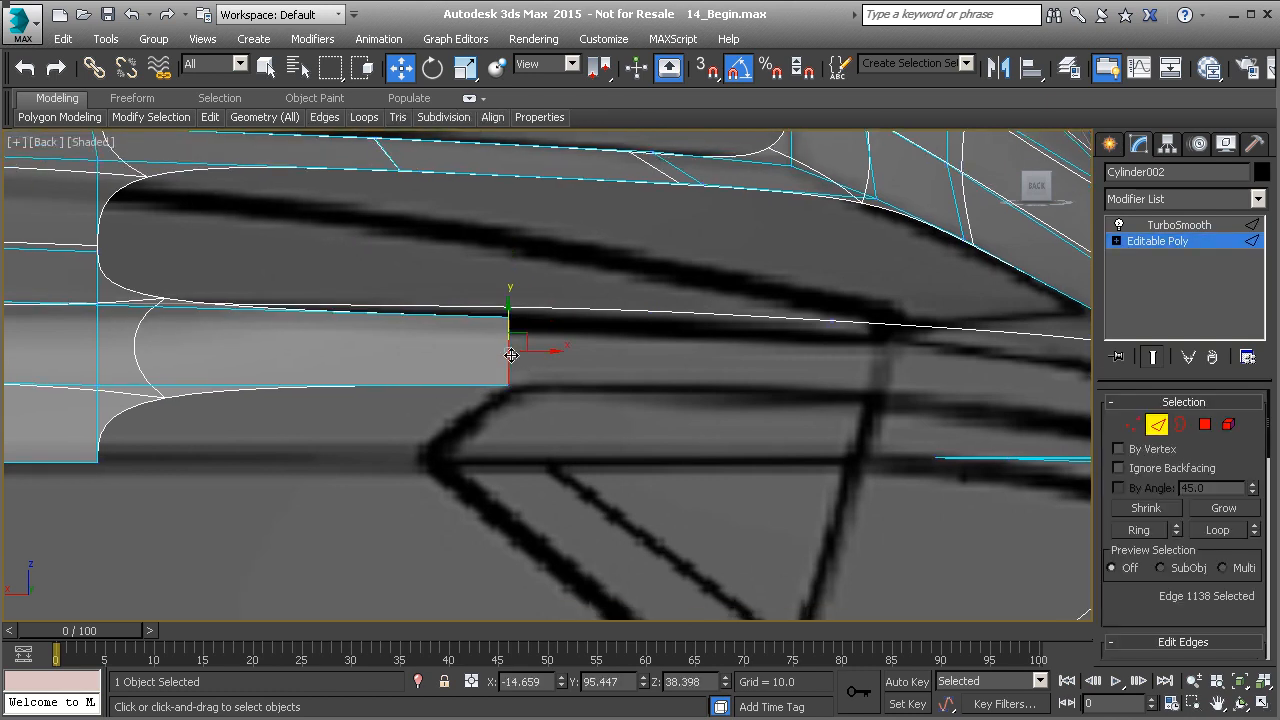
pyautogui.press('l')
pyautogui.moveTo(498, 351); pyautogui.dragTo(543, 357)
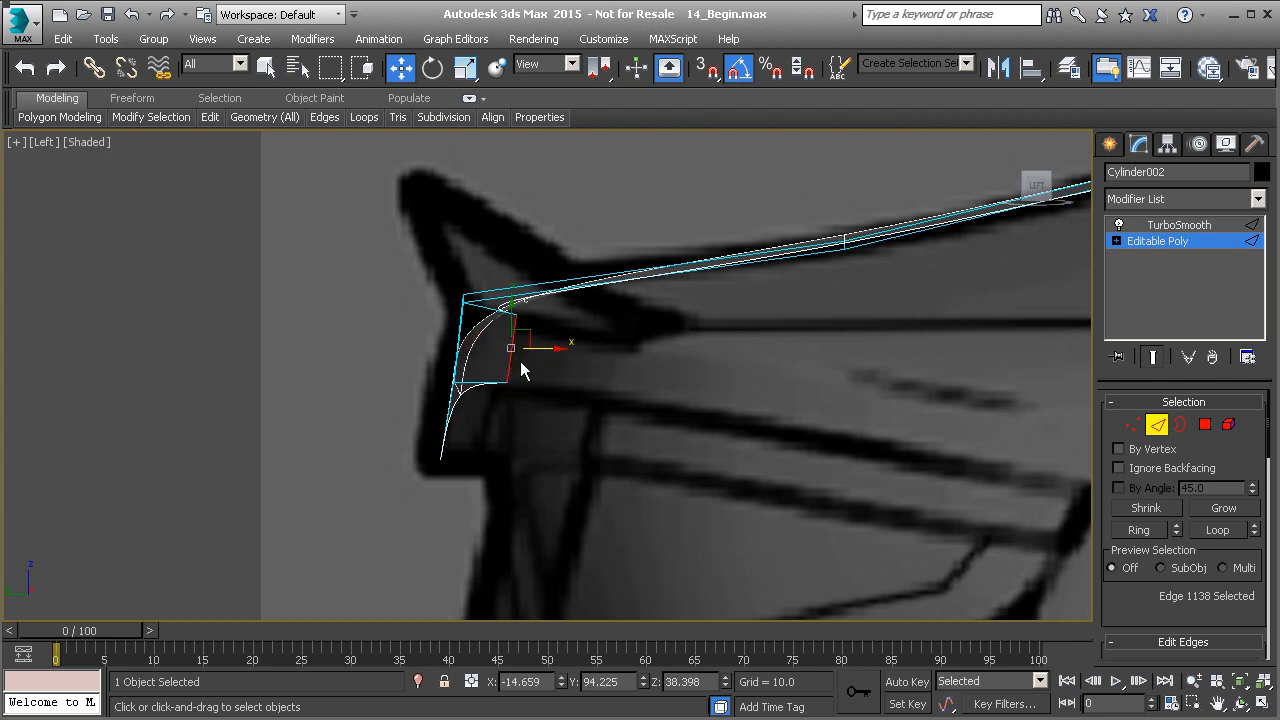
# - Extrude the strip's end edge in the back view to an X of about -23.23 and fit its corner vertices to the trunk seam
pyautogui.press('v')
pyautogui.press('k')
pyautogui.keyDown('shift'); pyautogui.moveTo(545, 355); pyautogui.dragTo(872, 358); pyautogui.keyUp('shift')
pyautogui.press('1')
pyautogui.scroll(3, 886, 314)
pyautogui.click(878, 310)
pyautogui.moveTo(878, 306); pyautogui.dragTo(900, 337)
pyautogui.click(876, 449)
pyautogui.moveTo(878, 448); pyautogui.dragTo(880, 457)
pyautogui.scroll(-2, 850, 450)
# - Shift the extended strip's end edge to a Y of about 92.09 in the left view
pyautogui.press('2')
pyautogui.click(830, 430)
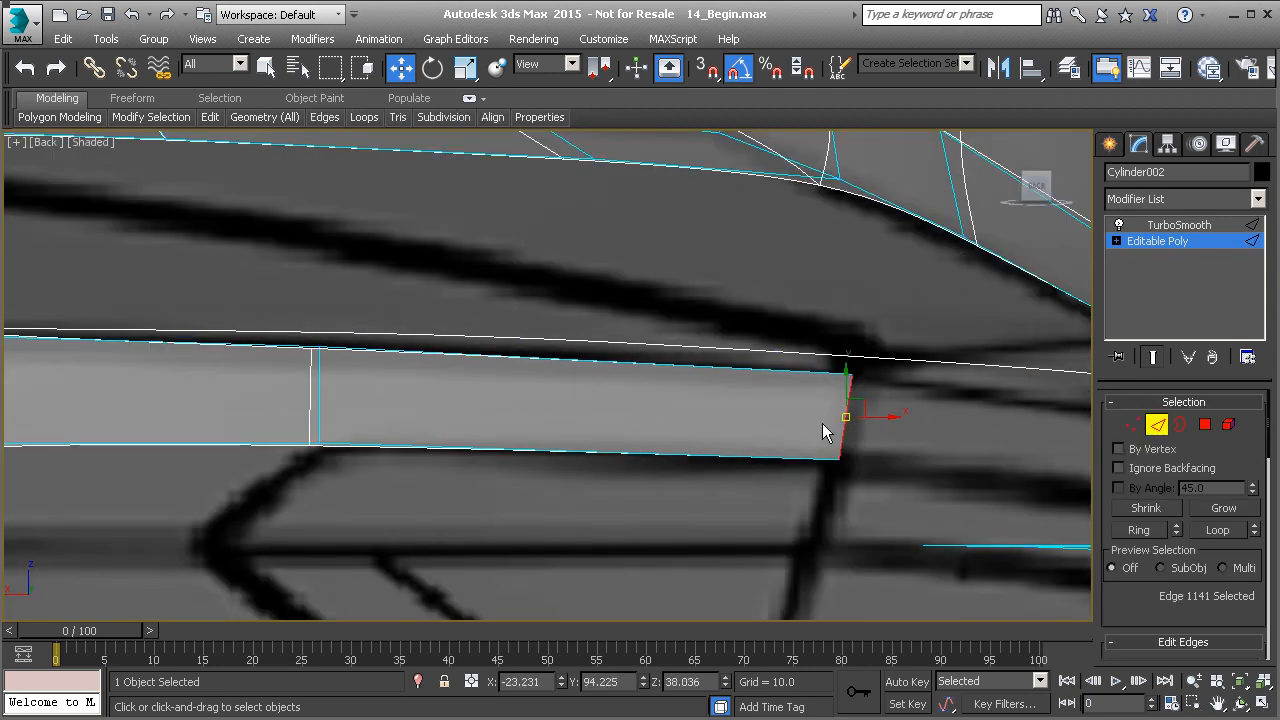
pyautogui.press('l')
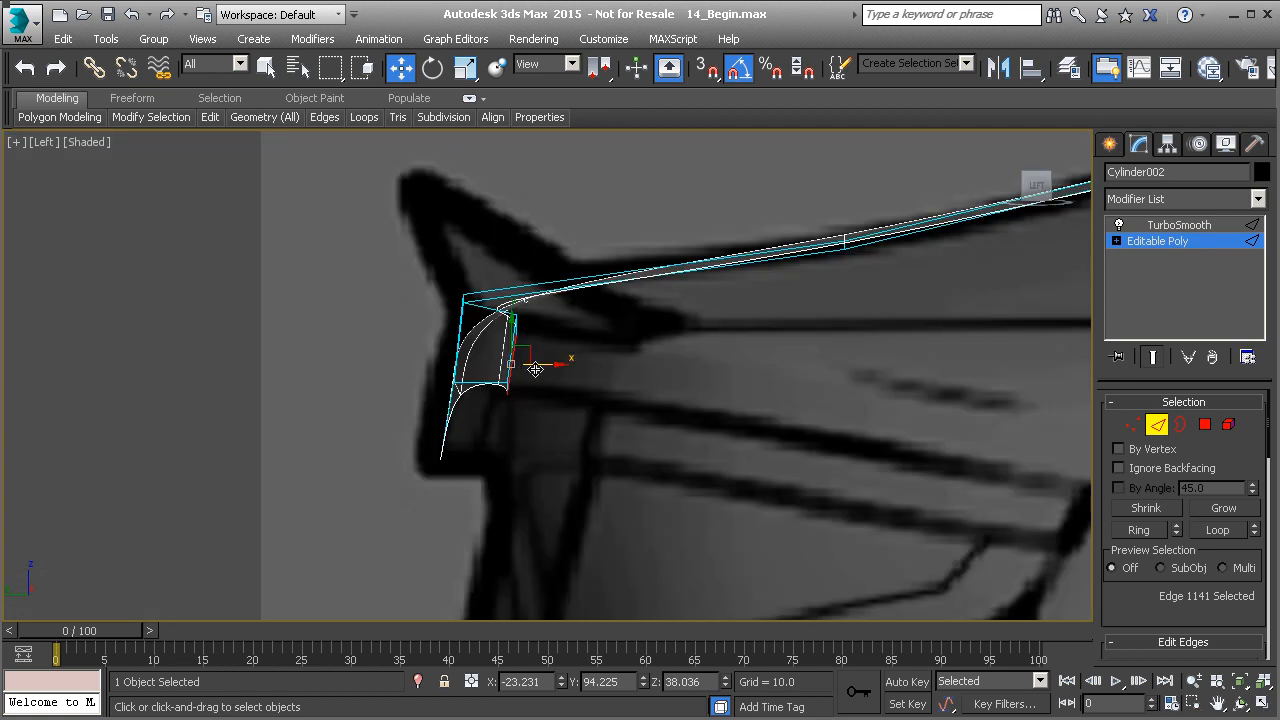
pyautogui.moveTo(617, 371); pyautogui.dragTo(647, 365)
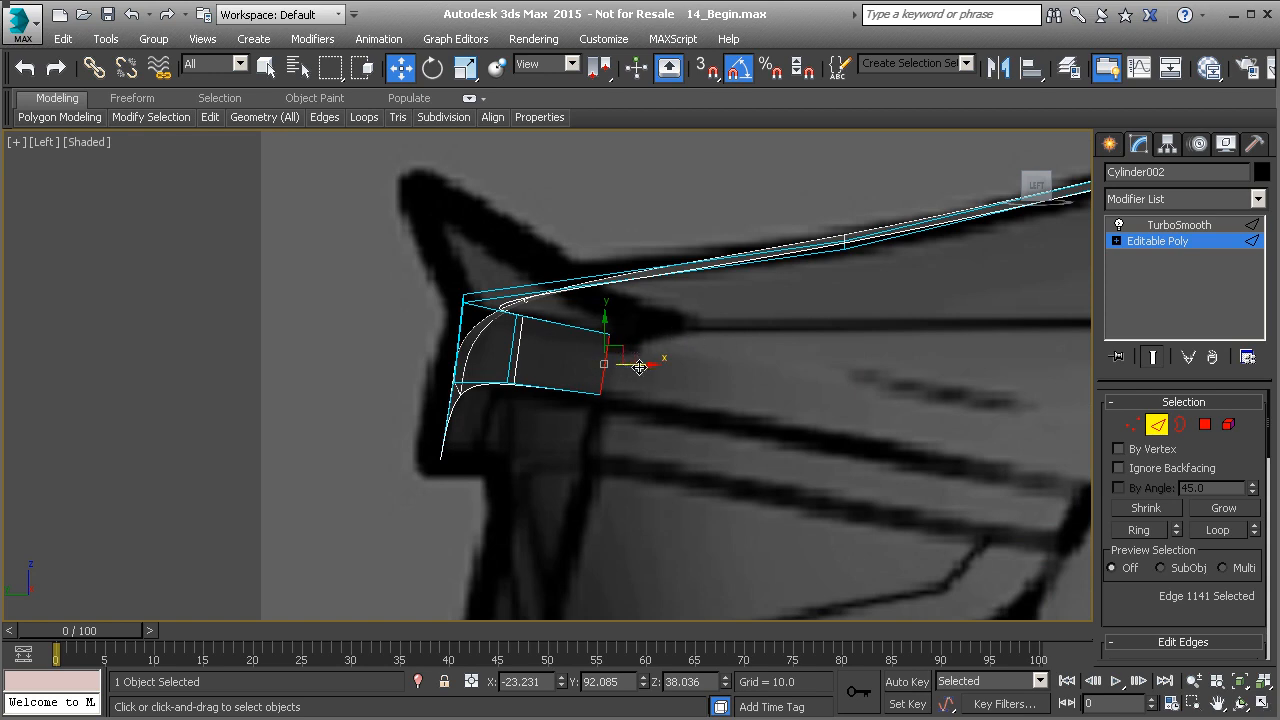
# - Extrude the strip's end edge along the body side to about Y 80.61 and Z 36.06, meeting the blueprint's bumper seam
pyautogui.keyDown('shift'); pyautogui.moveTo(640, 368); pyautogui.dragTo(989, 406); pyautogui.keyUp('shift')
pyautogui.moveTo(919, 409); pyautogui.dragTo(646, 384, button='middle')
pyautogui.moveTo(719, 352); pyautogui.dragTo(634, 346, button='middle')
pyautogui.moveTo(612, 317); pyautogui.dragTo(758, 401)
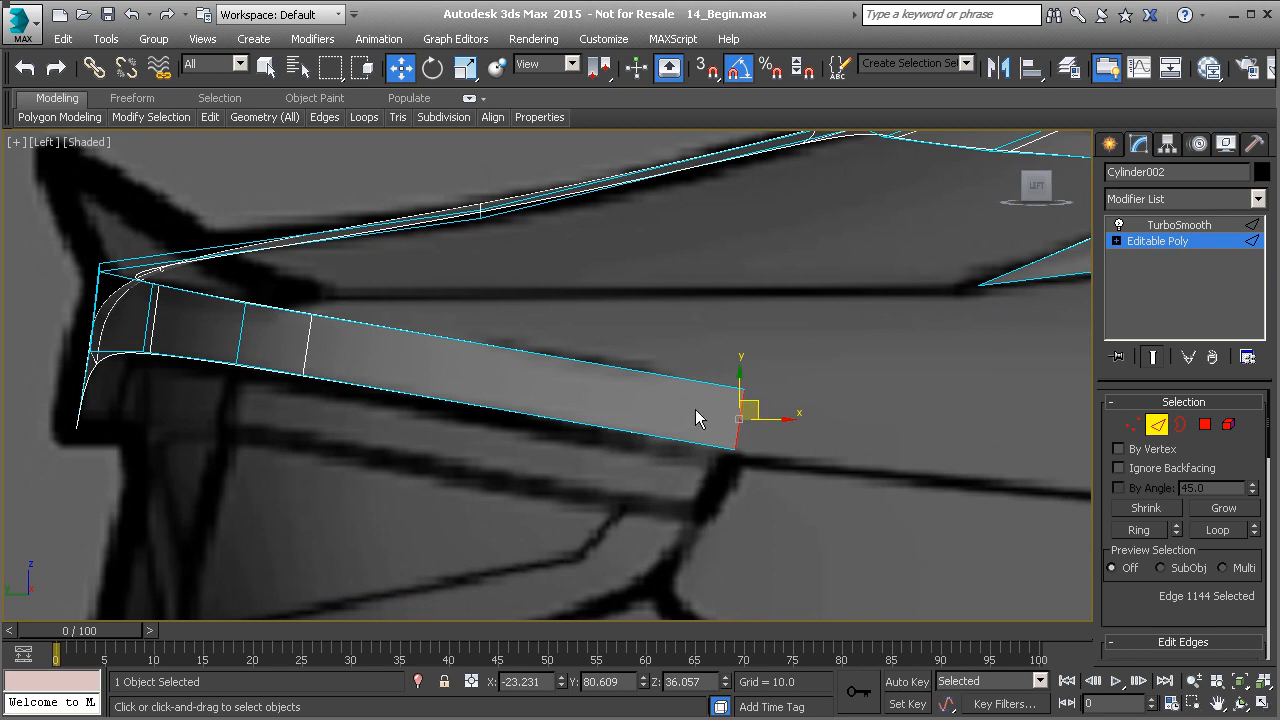
# - Move the new end edge outward in the back view and place its upper vertex at about X -32.48 and Z 36.75
pyautogui.press('v')
pyautogui.press('k')
pyautogui.moveTo(760, 406); pyautogui.dragTo(449, 263, button='middle')
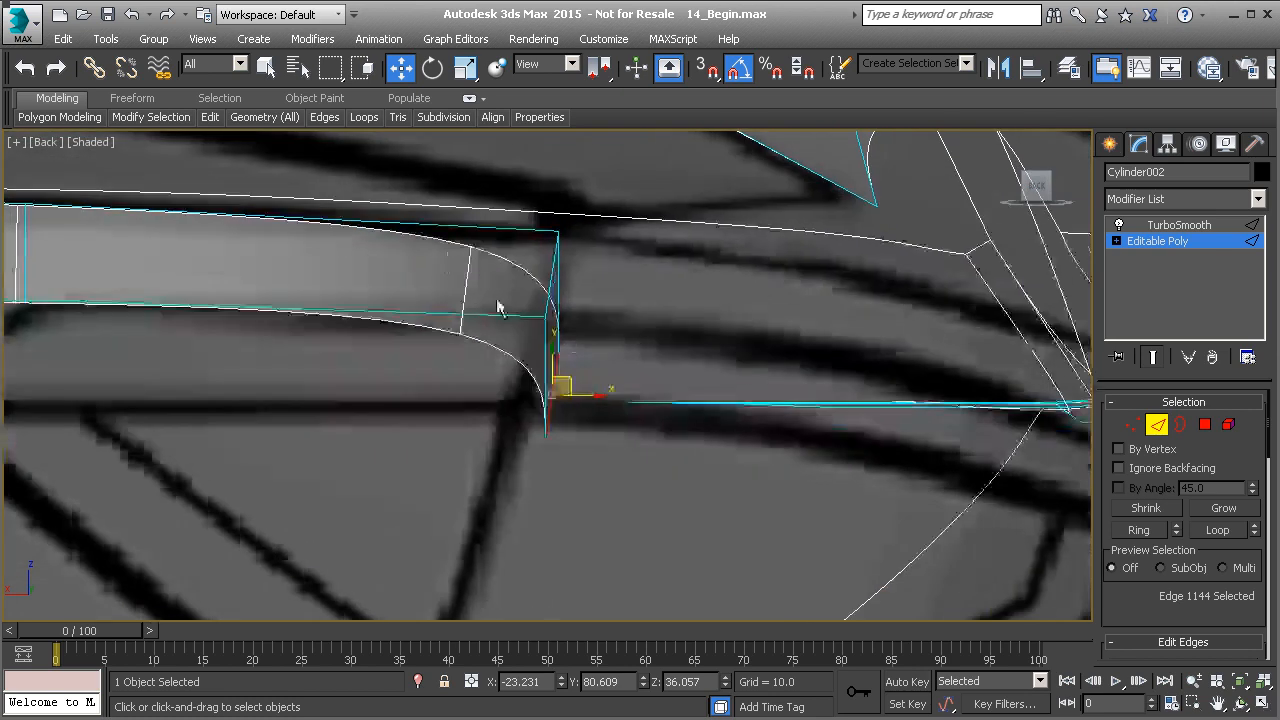
pyautogui.scroll(-3, 600, 380)
pyautogui.moveTo(617, 383); pyautogui.dragTo(872, 397)
pyautogui.scroll(5, 868, 395)
pyautogui.press('1')
pyautogui.click(857, 362)
pyautogui.moveTo(891, 361); pyautogui.dragTo(857, 361)
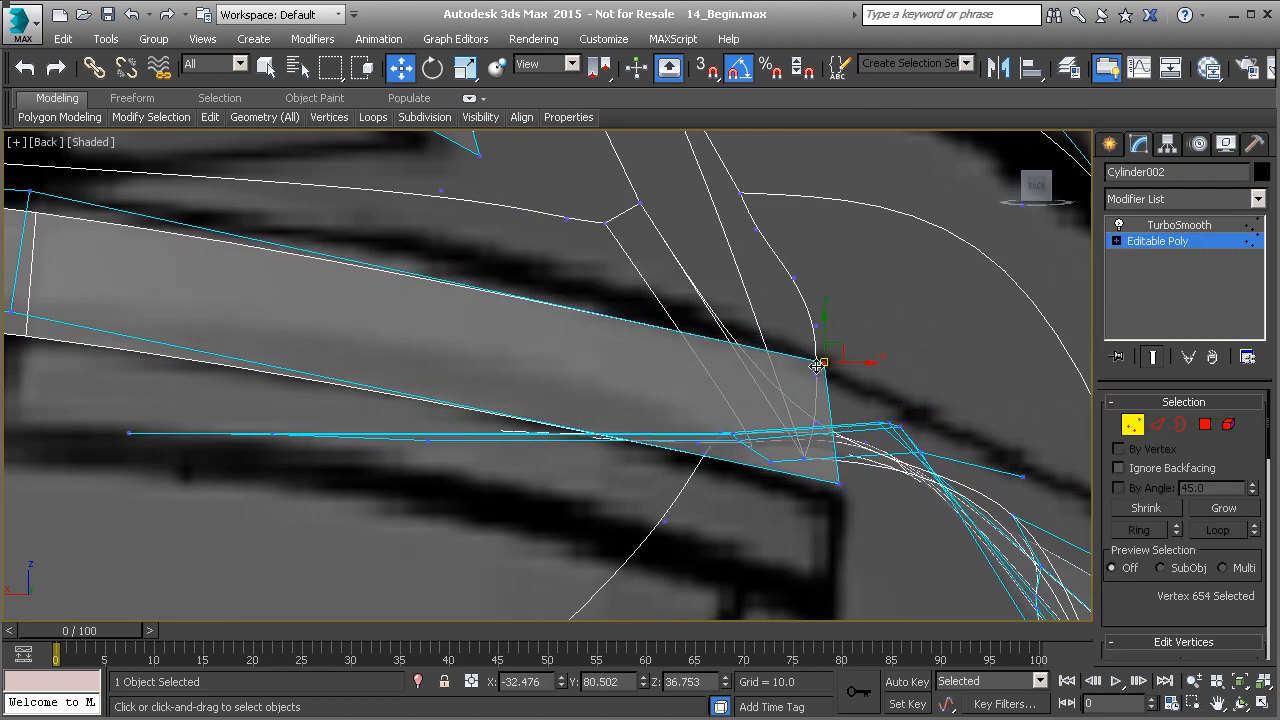
pyautogui.moveTo(591, 367); pyautogui.dragTo(686, 368, button='middle')
pyautogui.scroll(-3, 688, 375)
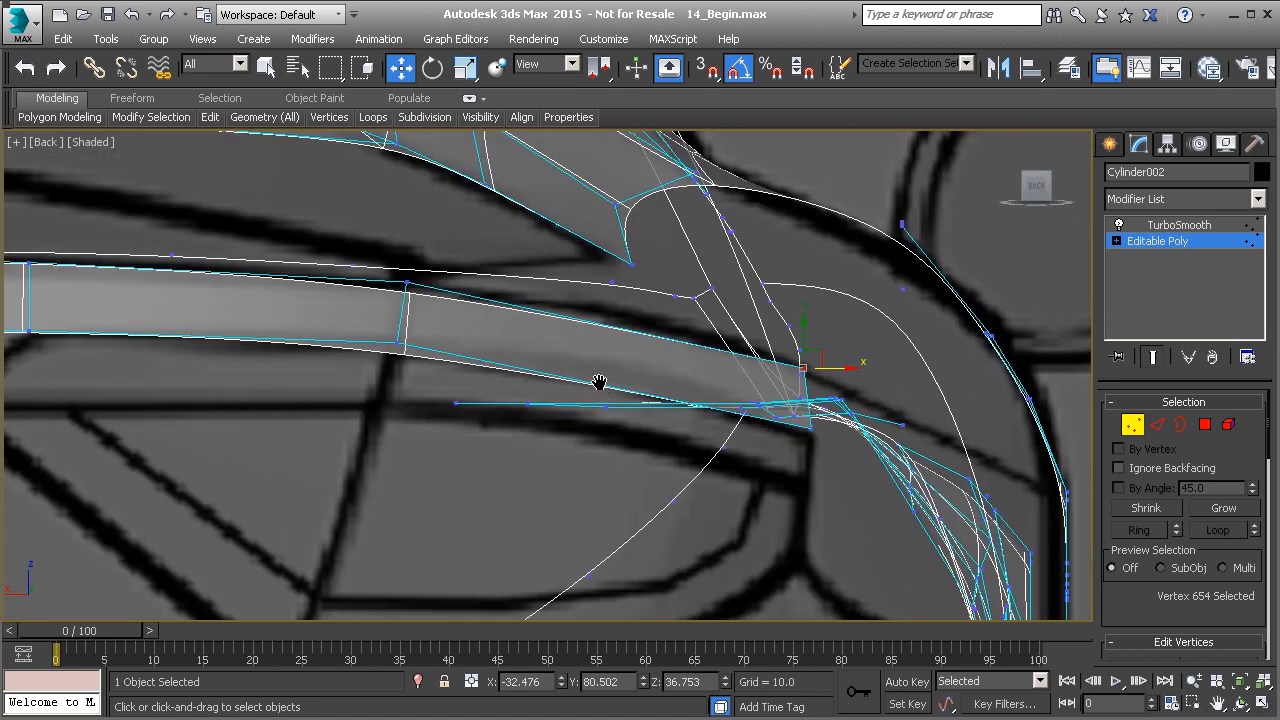
pyautogui.scroll(-3, 600, 389)
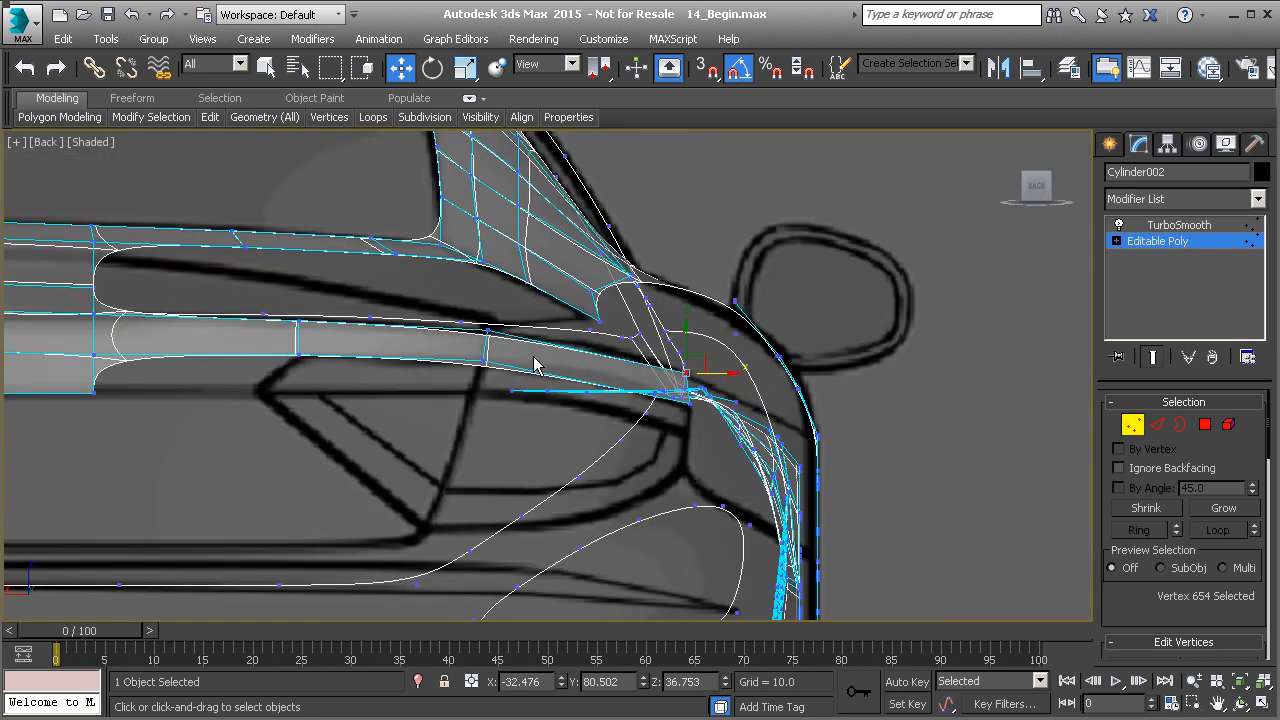
# - Move the quarter panel's two rear corner vertices on the wheel arch's outer rim to about Y 61.03 and Z 33.37
pyautogui.press('l')
pyautogui.moveTo(698, 382); pyautogui.dragTo(583, 321, button='middle')
pyautogui.moveTo(607, 346); pyautogui.dragTo(470, 345, button='middle')
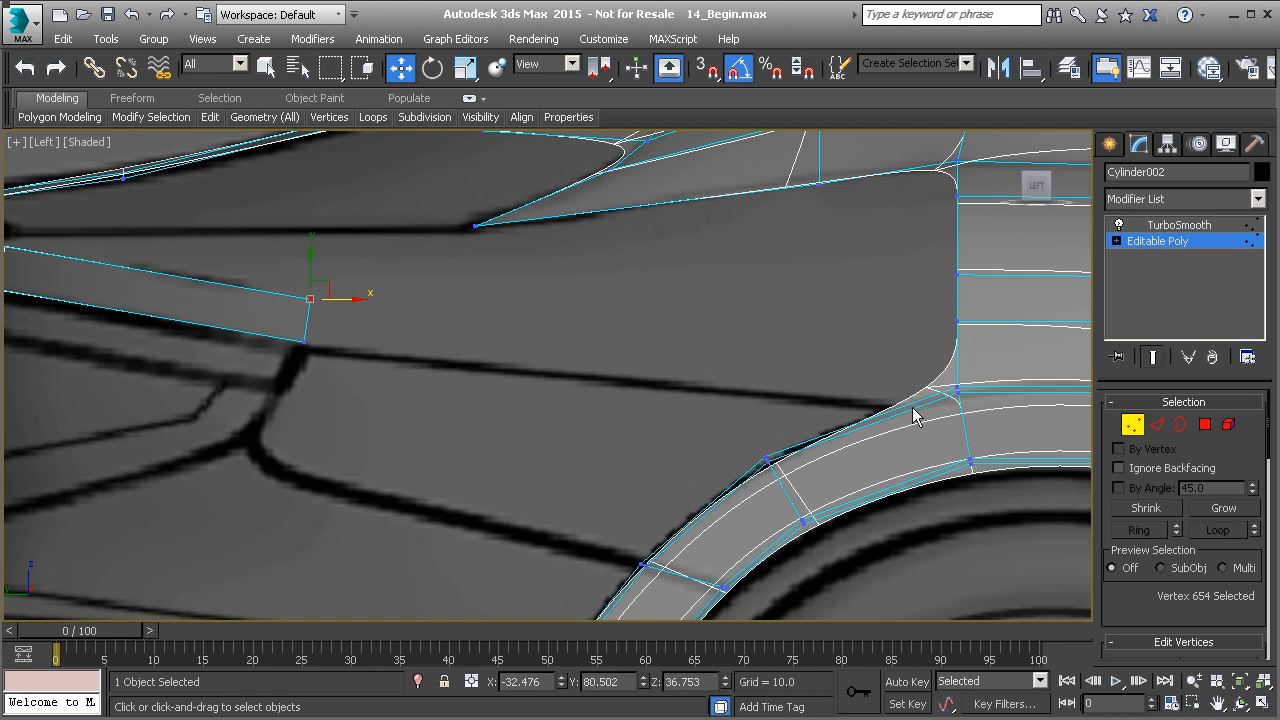
pyautogui.moveTo(974, 402); pyautogui.dragTo(801, 408, button='middle')
pyautogui.scroll(5, 801, 408)
pyautogui.moveTo(699, 358); pyautogui.dragTo(785, 425)
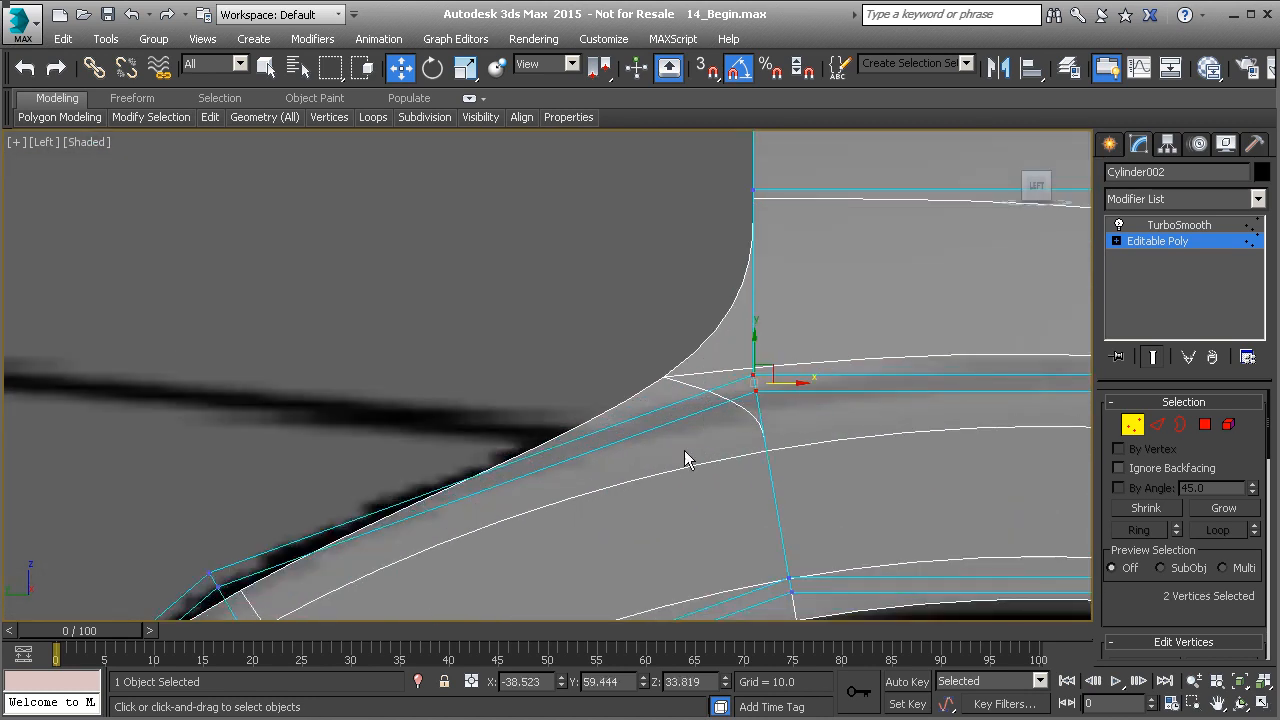
pyautogui.moveTo(661, 456); pyautogui.dragTo(672, 431, button='middle')
pyautogui.scroll(-3, 672, 440)
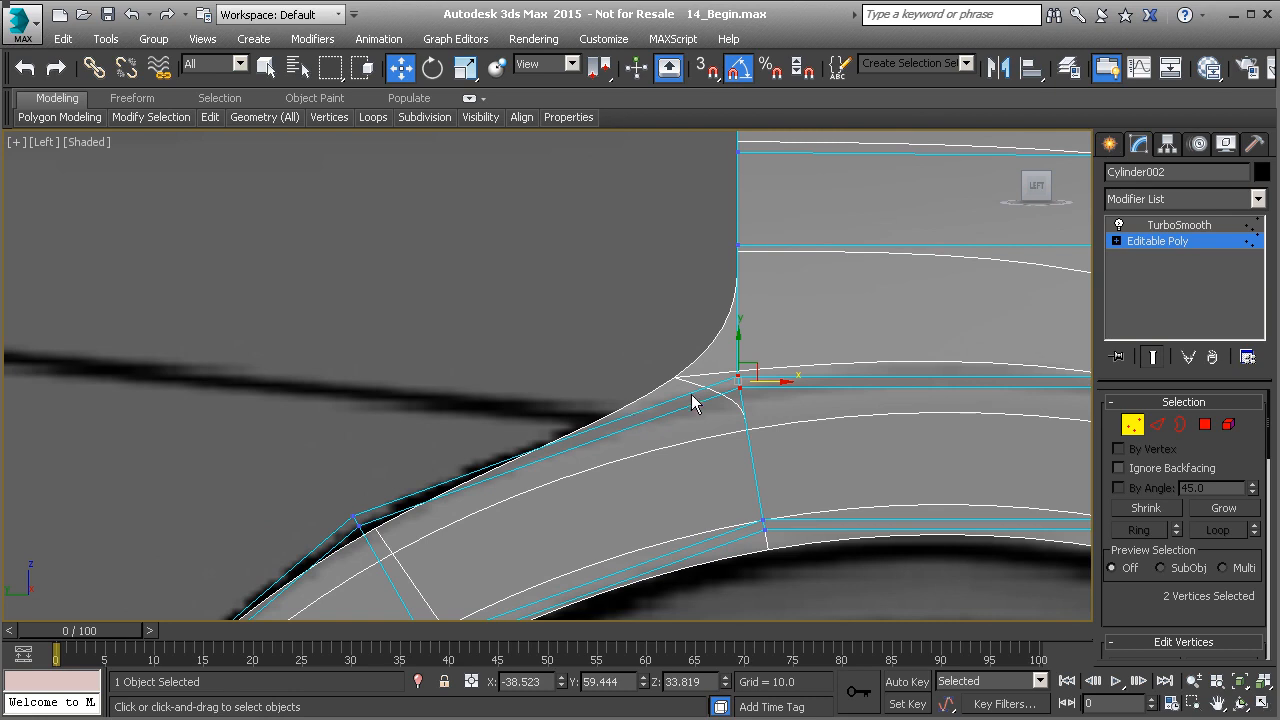
pyautogui.moveTo(750, 373); pyautogui.dragTo(663, 409)
pyautogui.scroll(3, 632, 403)
pyautogui.scroll(-2, 634, 396)
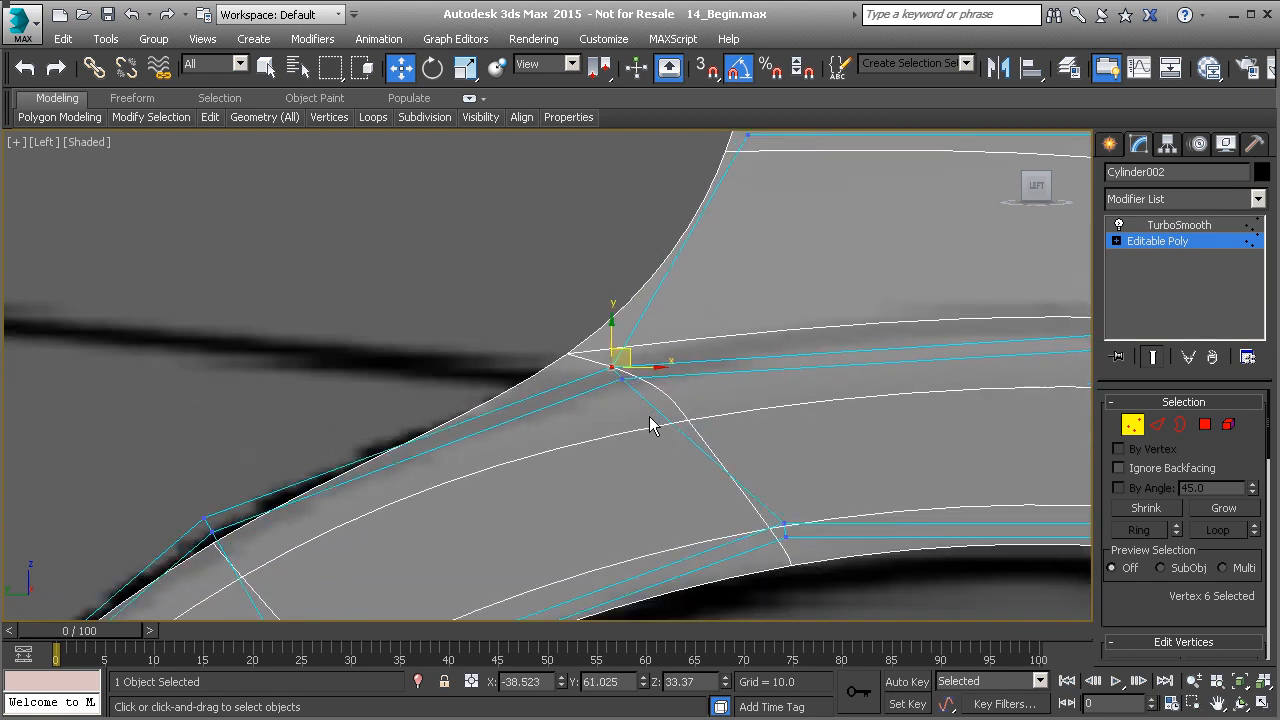
# - Move the two matching vertices on the wheel arch's inner rim to about Y 60.37 and Z 31.33
pyautogui.scroll(-2, 640, 423)
pyautogui.moveTo(662, 456); pyautogui.dragTo(730, 522)
pyautogui.scroll(2, 721, 488)
pyautogui.moveTo(717, 477); pyautogui.dragTo(609, 503)
pyautogui.scroll(-3, 566, 391)
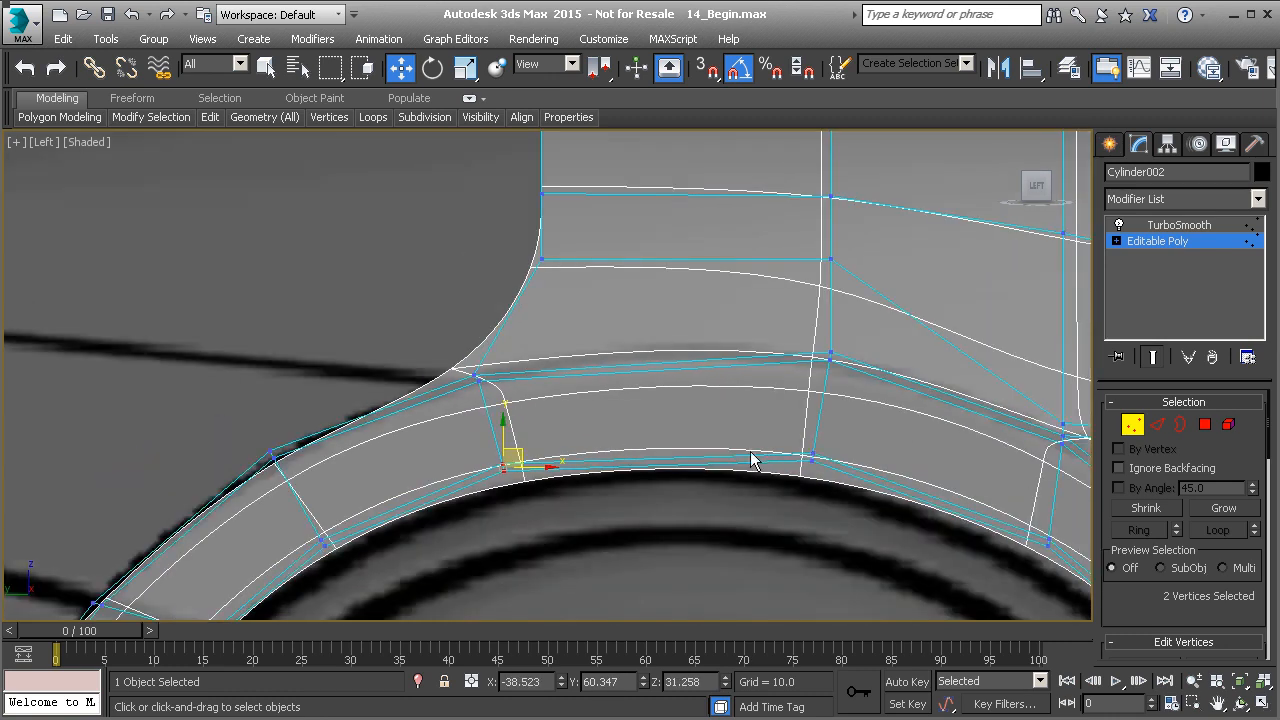
pyautogui.moveTo(569, 454); pyautogui.dragTo(597, 440, button='middle')
pyautogui.moveTo(537, 440); pyautogui.dragTo(540, 438)
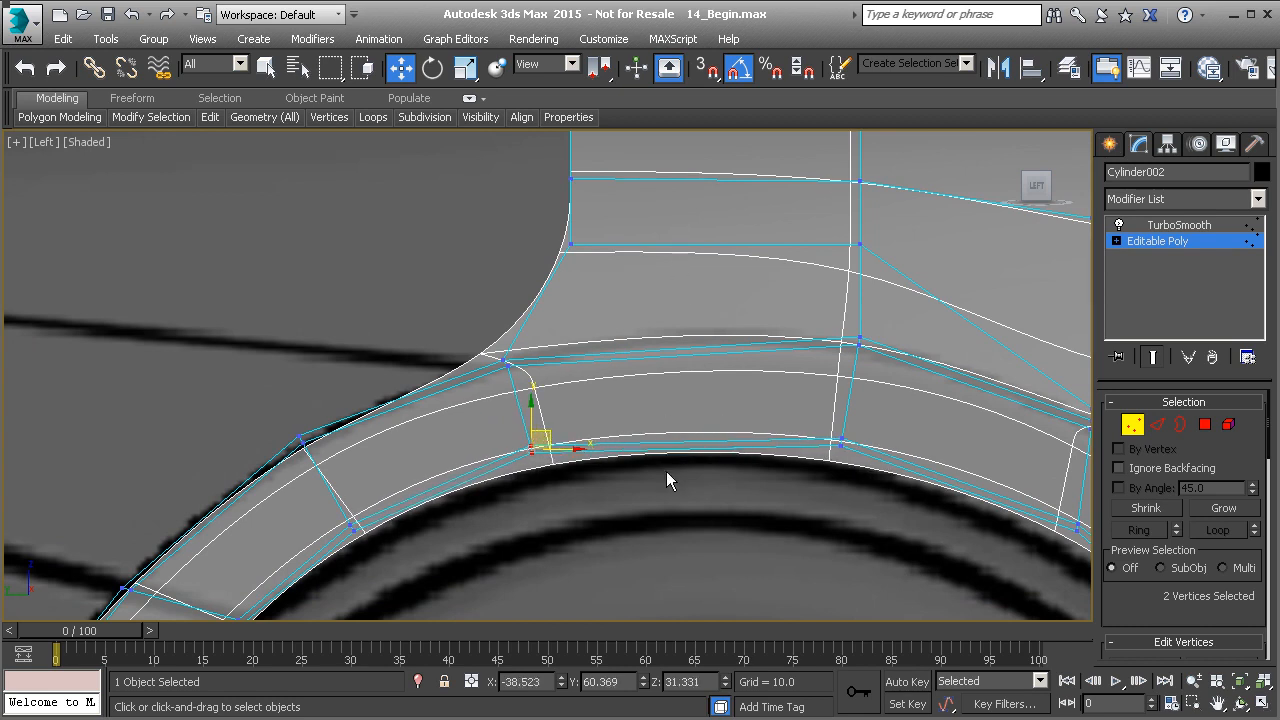
# - Bridge the rear strip's end edge to the quarter panel's lower rear edge above the wheel arch
pyautogui.scroll(-2, 680, 455)
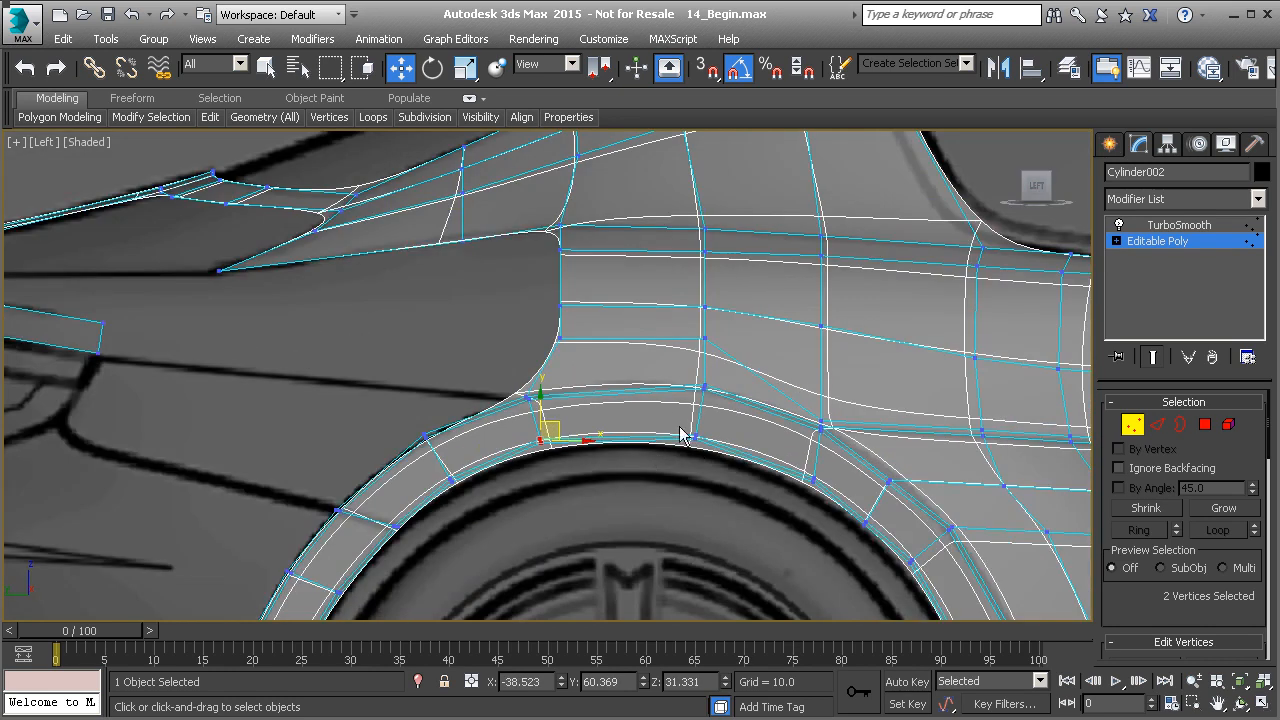
pyautogui.scroll(3, 705, 341)
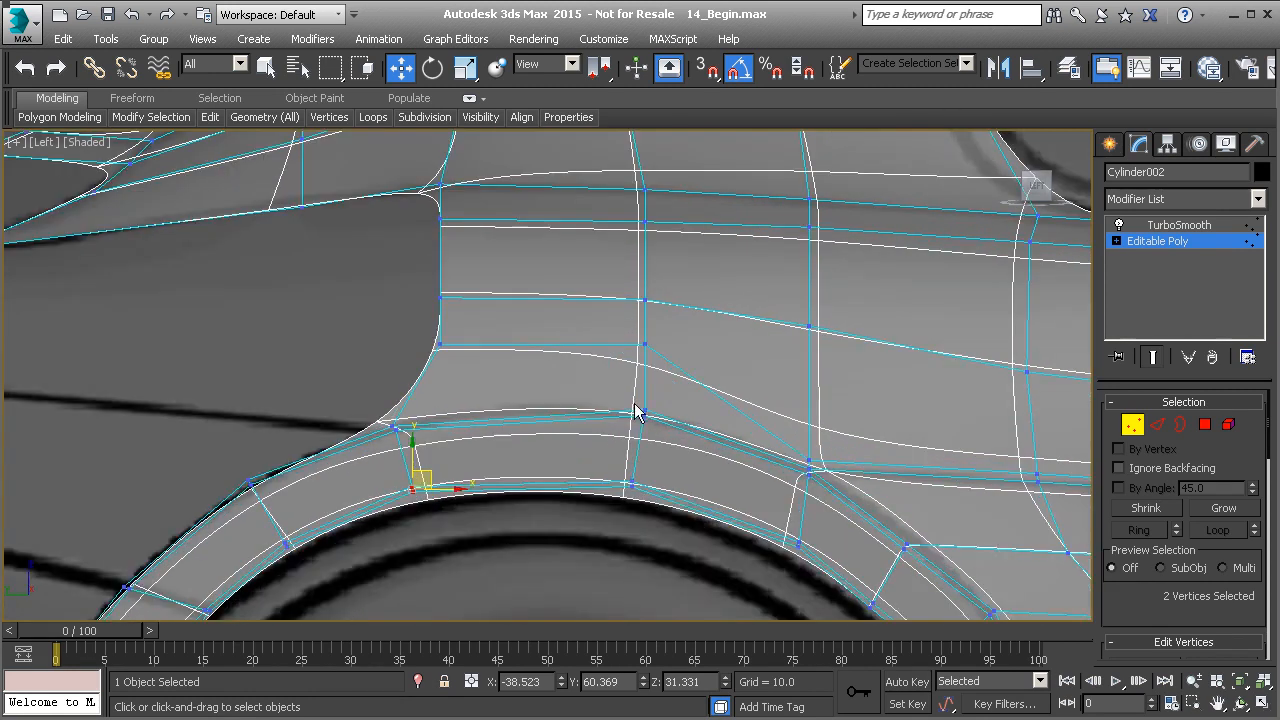
pyautogui.moveTo(540, 424); pyautogui.dragTo(791, 456, button='middle')
pyautogui.scroll(1, 647, 458)
pyautogui.scroll(-1, 540, 450)
pyautogui.press('2')
pyautogui.moveTo(482, 446); pyautogui.dragTo(654, 450, button='middle')
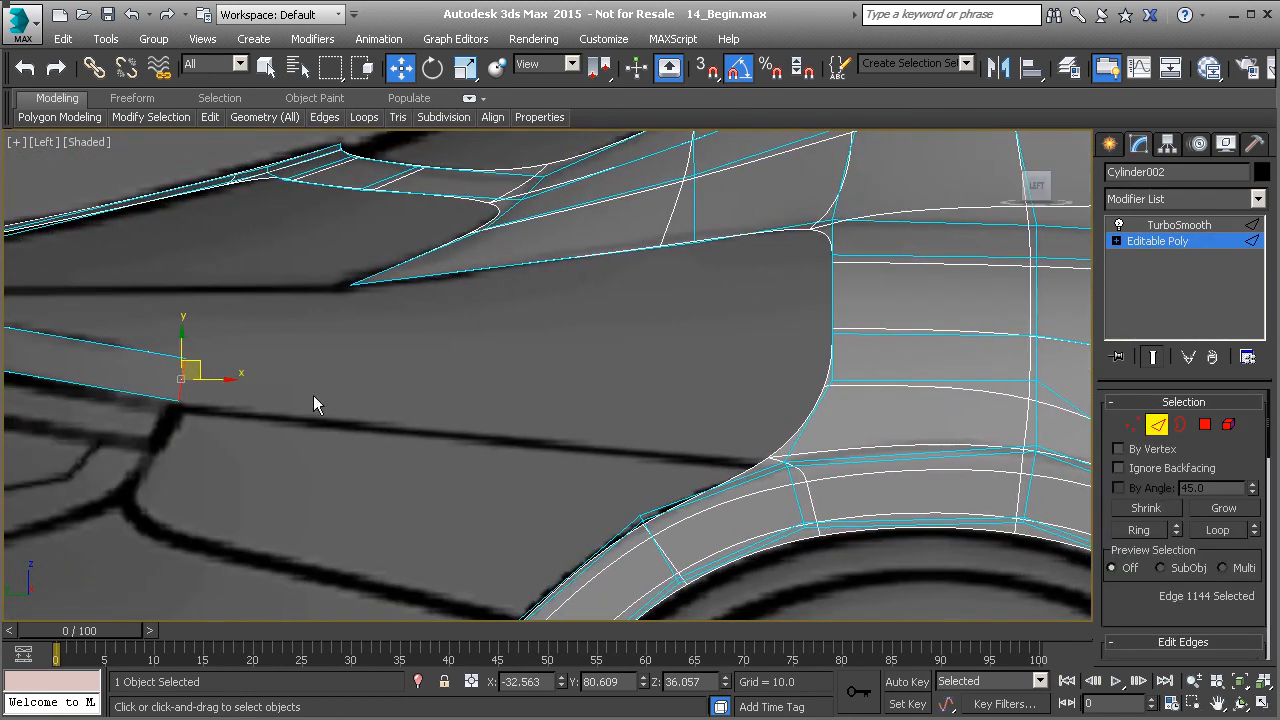
pyautogui.keyDown('ctrl'); pyautogui.click(803, 421); pyautogui.keyUp('ctrl')
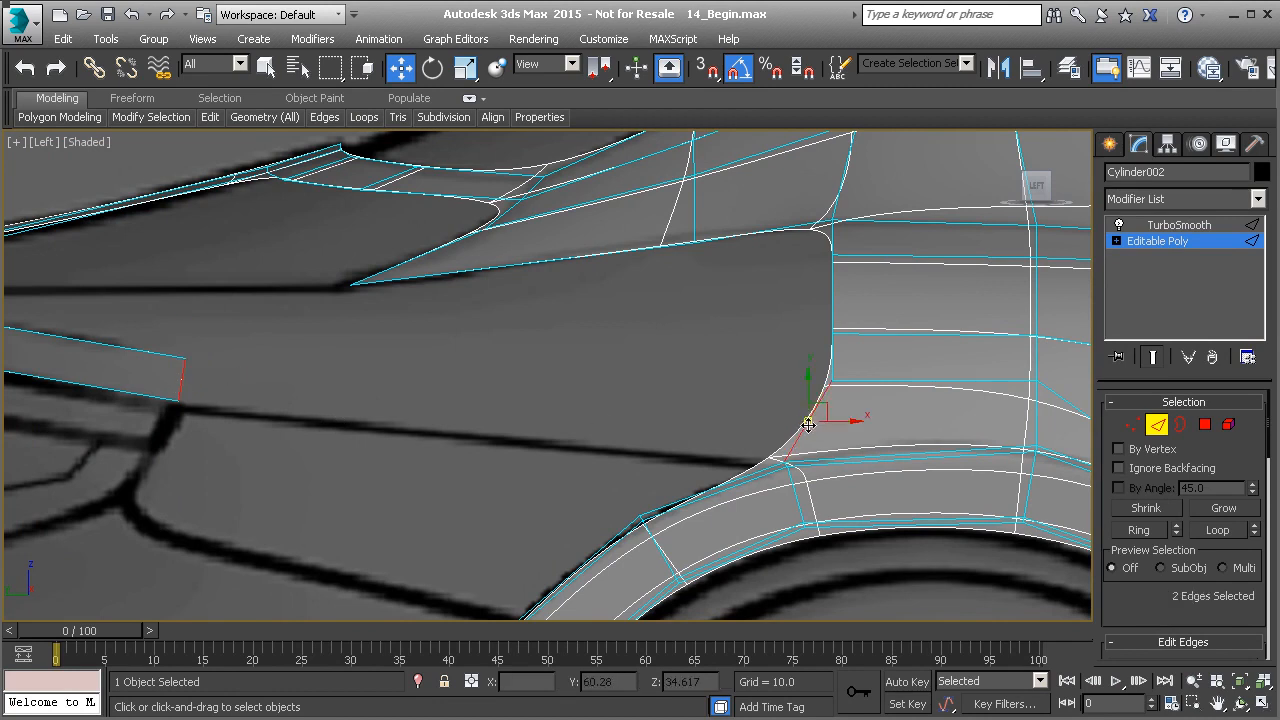
pyautogui.scroll(-5, 1150, 534)
pyautogui.click(1136, 593)
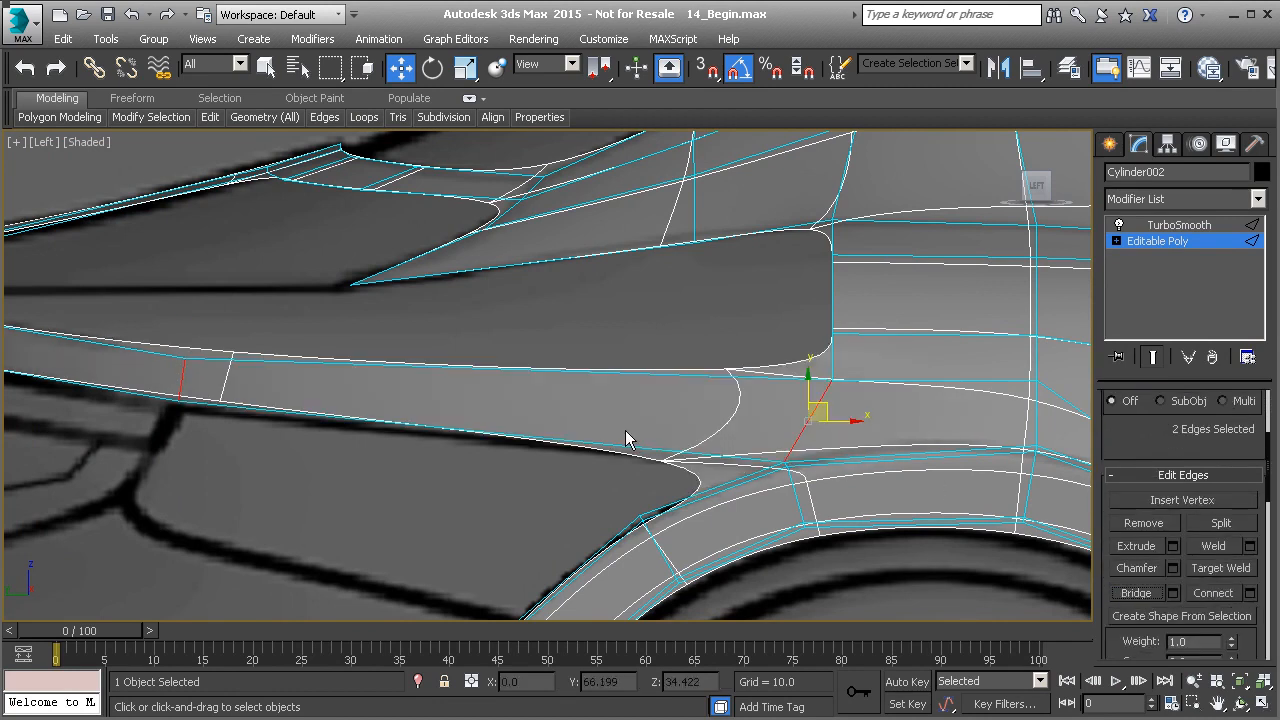
# - In the top view, extrude the quarter panel's open rear edge beside the trunk corner twice toward the trunk's centre section
pyautogui.scroll(-2, 764, 425)
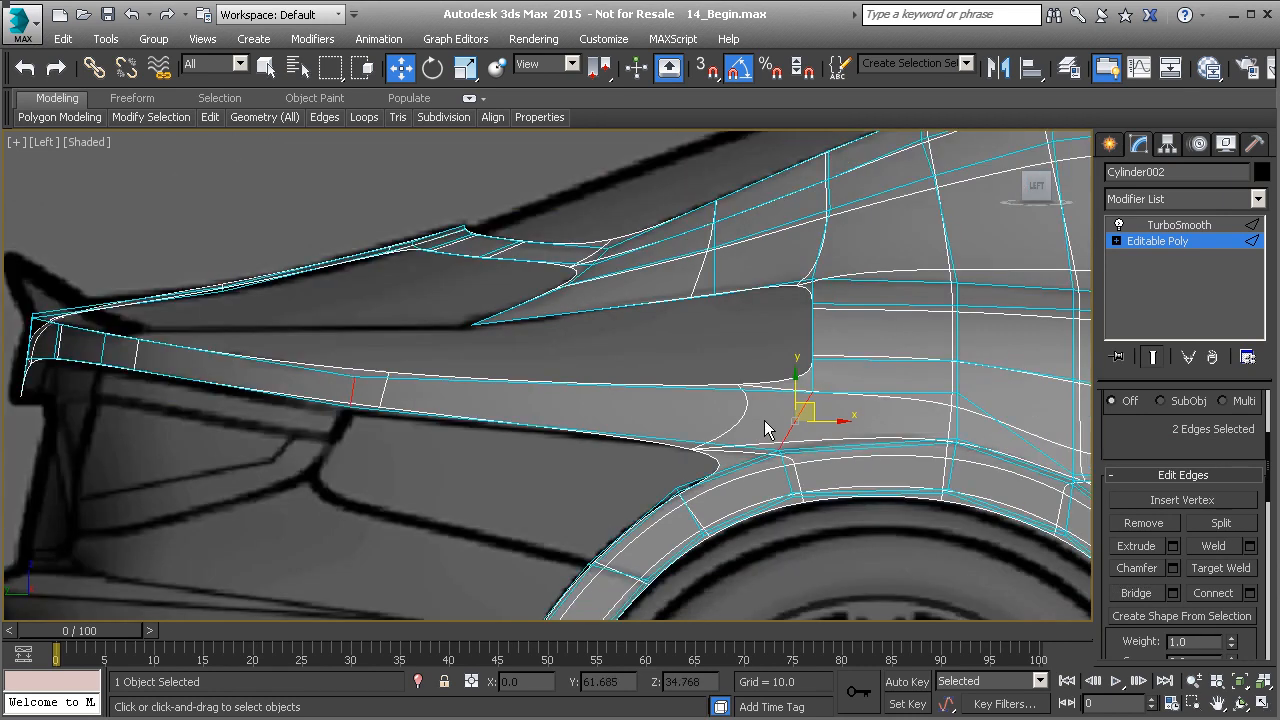
pyautogui.press('p')
pyautogui.scroll(-3, 681, 428)
pyautogui.keyDown('alt'); pyautogui.moveTo(586, 443); pyautogui.dragTo(852, 468, button='middle'); pyautogui.keyUp('alt')
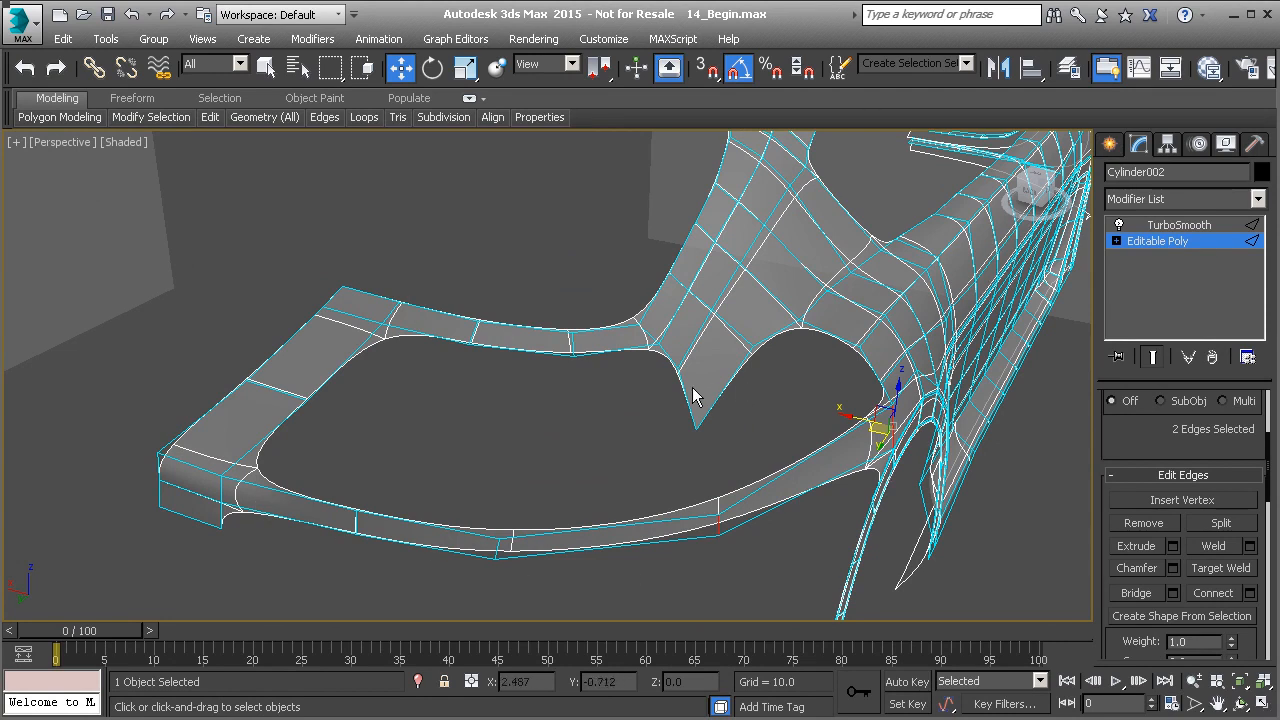
pyautogui.press('t')
pyautogui.scroll(1, 560, 440)
pyautogui.scroll(2, 397, 492)
pyautogui.moveTo(397, 492)
pyautogui.mouseDown(button='middle')
pyautogui.moveTo(446, 398)
pyautogui.moveTo(443, 354)
pyautogui.moveTo(417, 477)
pyautogui.mouseUp(button='middle')
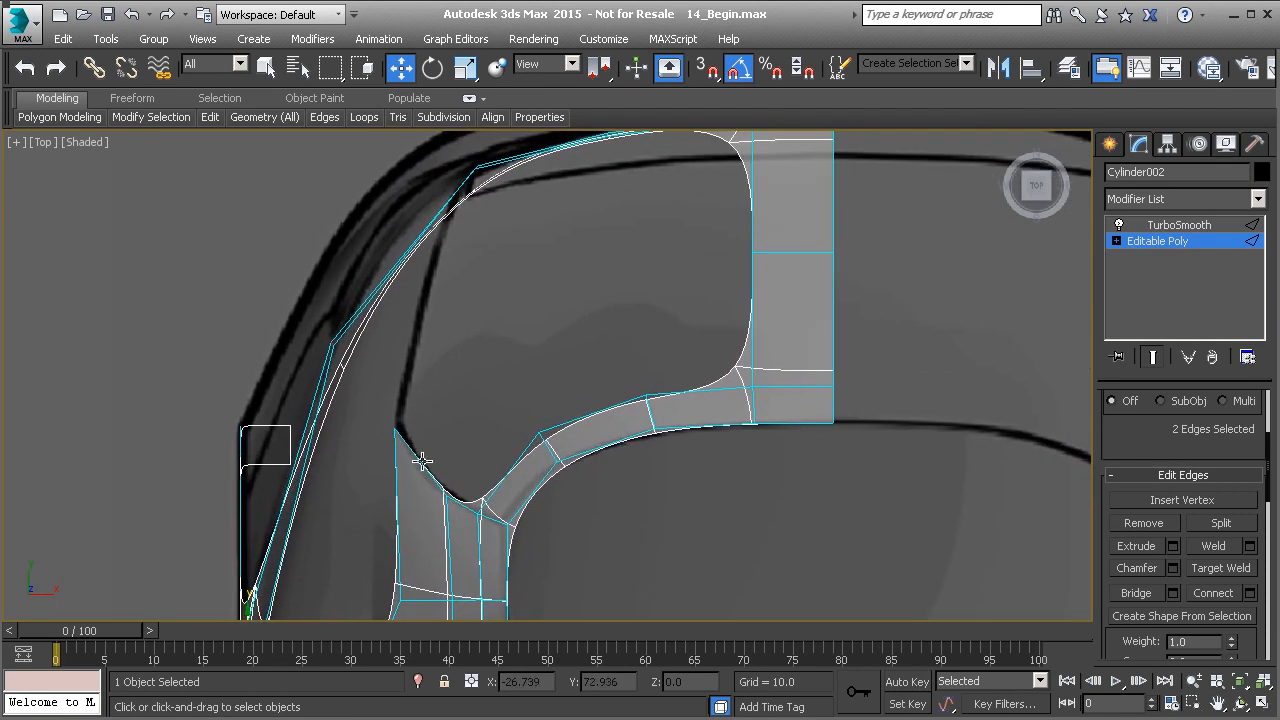
pyautogui.click(424, 467)
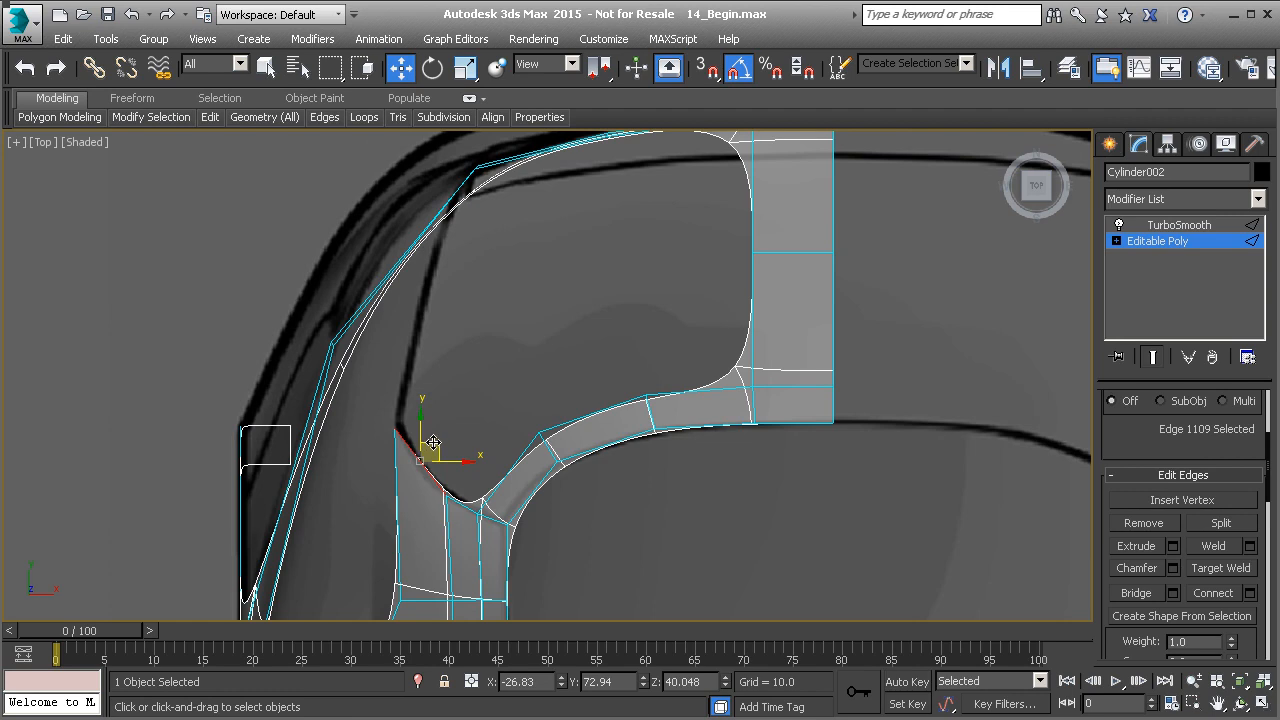
pyautogui.keyDown('shift'); pyautogui.moveTo(439, 441); pyautogui.dragTo(639, 295); pyautogui.keyUp('shift')
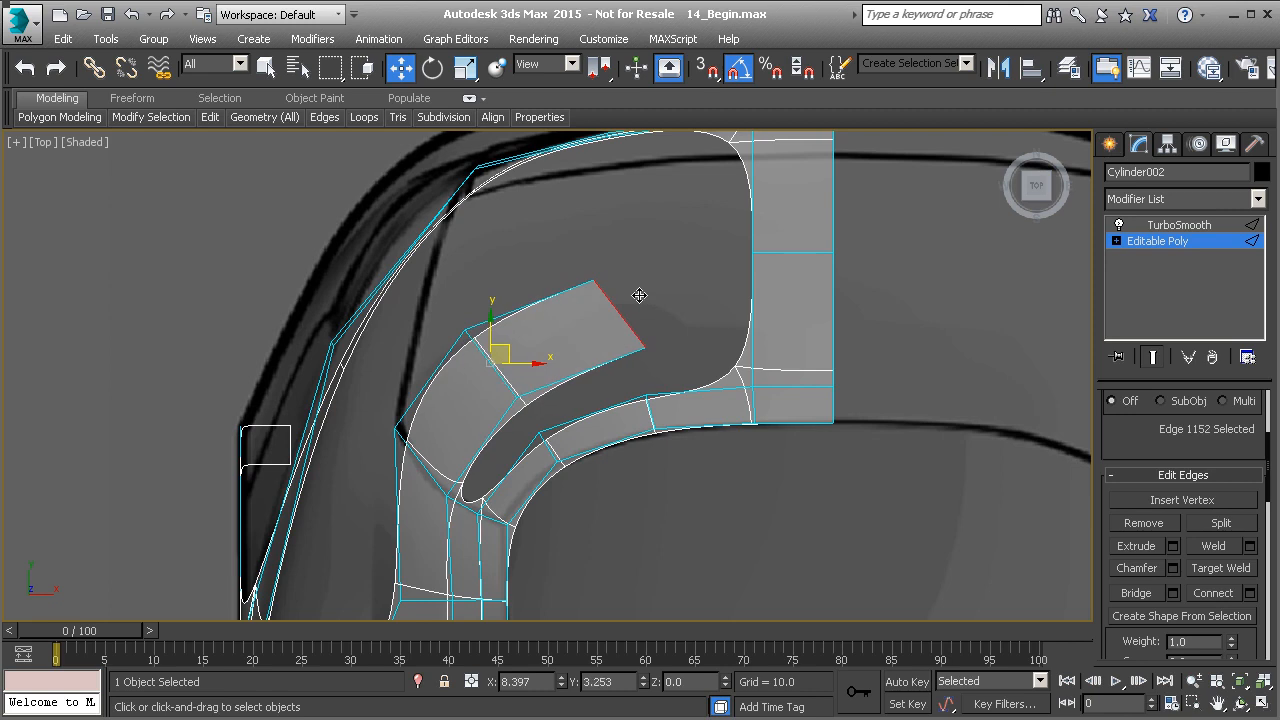
# - Move the rear vertex of the new strip's end edge to about X -13.09, Y 85.36 and Z 39.13
pyautogui.press('1')
pyautogui.click(594, 281)
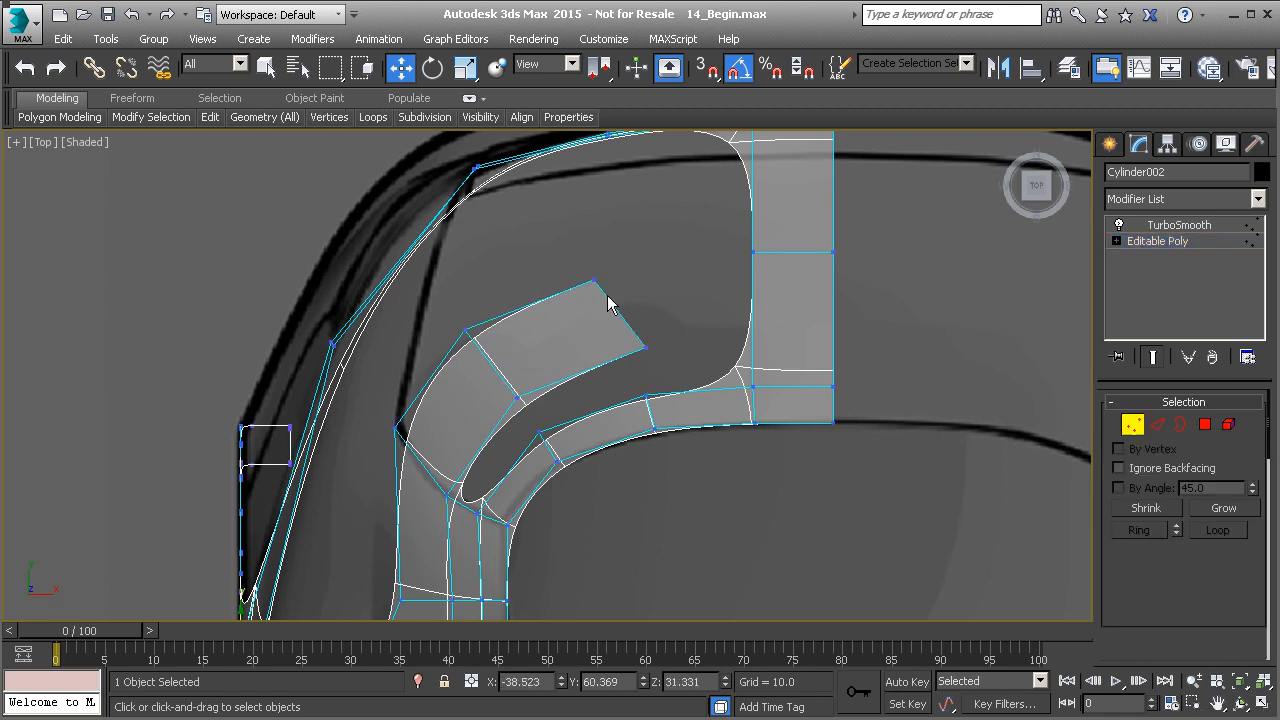
pyautogui.moveTo(623, 271); pyautogui.dragTo(661, 262)
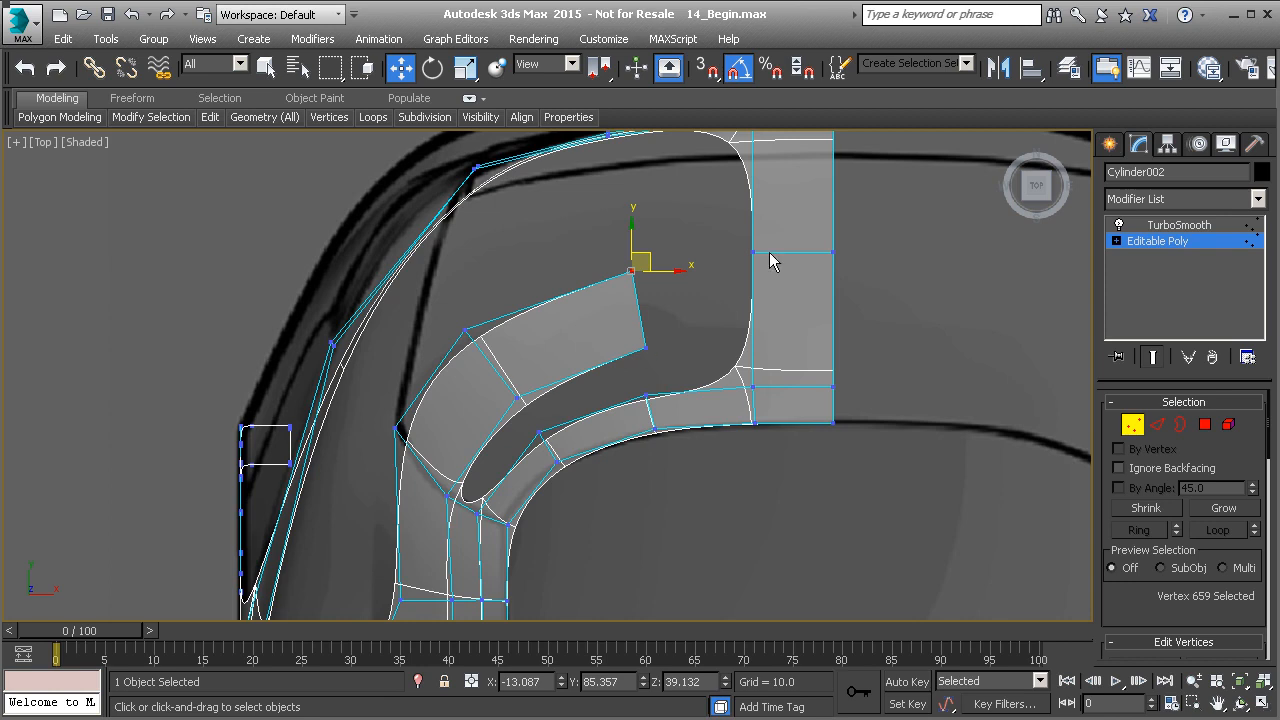
# - Insert an edge loop with Swift Loop across the trunk's centre section, level with the new strip's front end vertex
pyautogui.moveTo(771, 265); pyautogui.dragTo(740, 277, button='middle')
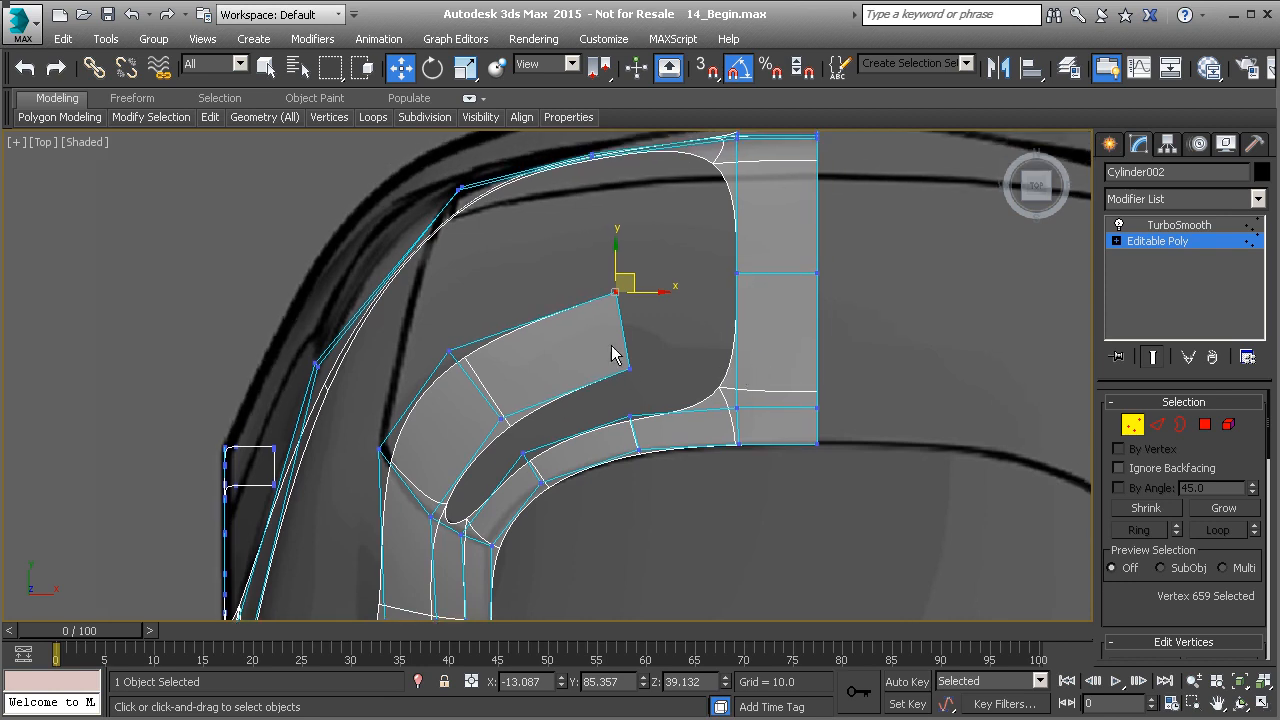
pyautogui.moveTo(210, 117)
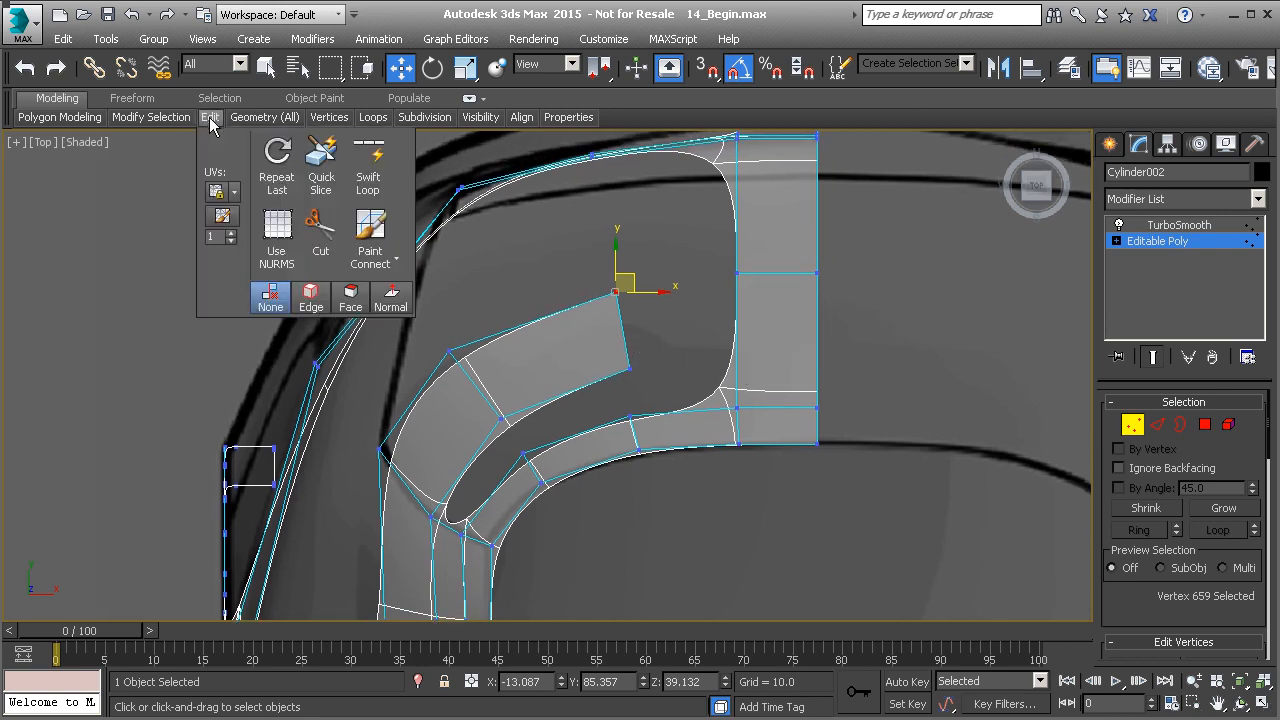
pyautogui.click(369, 165)
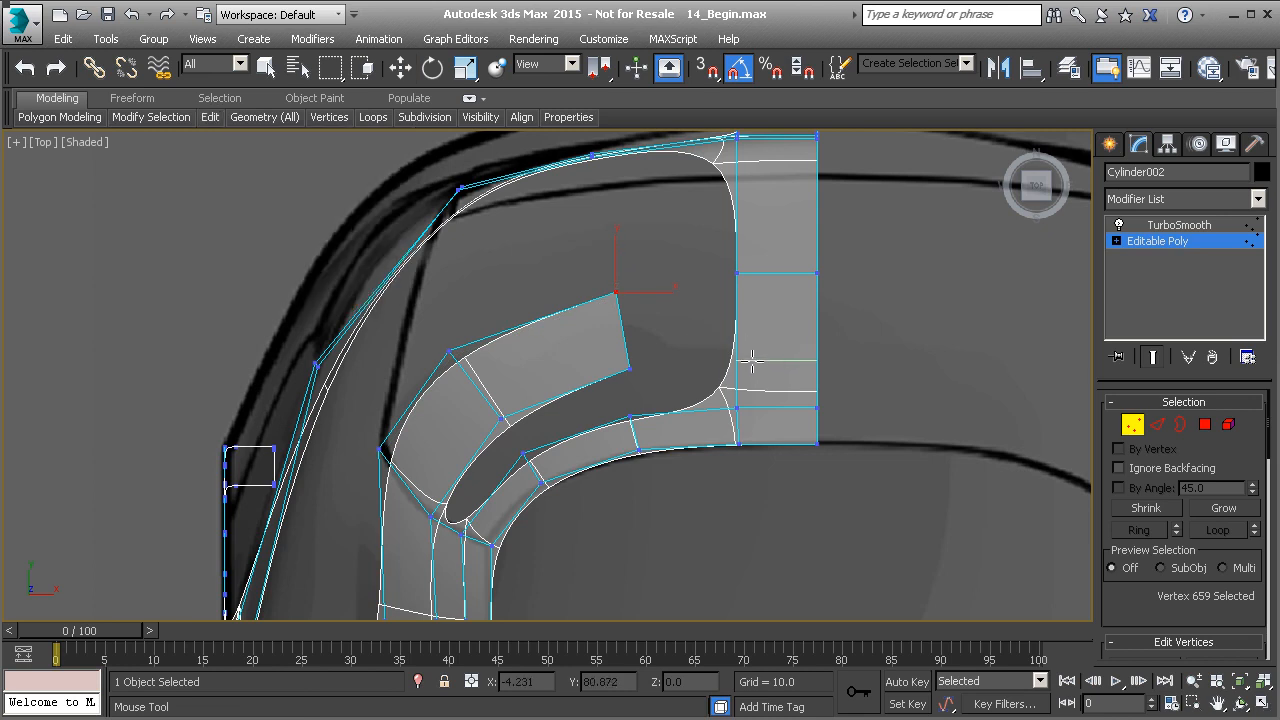
pyautogui.click(752, 361)
pyautogui.press('w')
# - Bridge the new strip's end edge to the facing edge of the trunk's centre section
pyautogui.press('2')
pyautogui.click(622, 336)
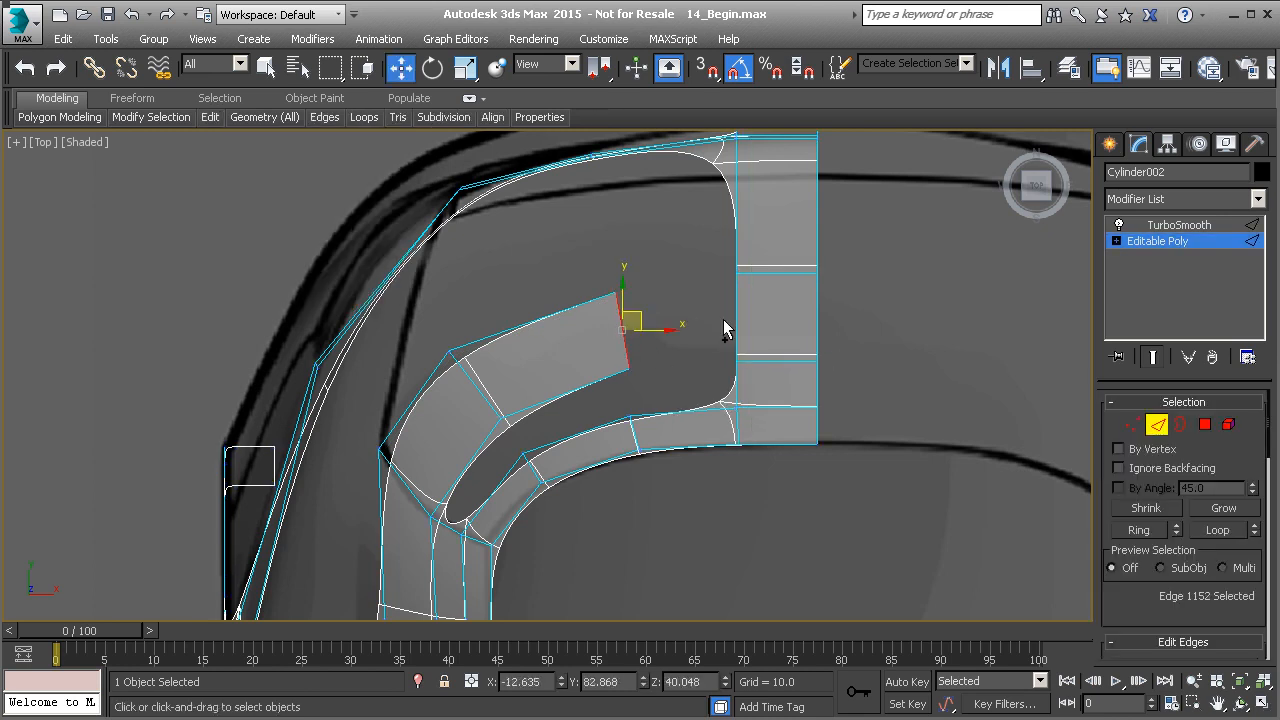
pyautogui.keyDown('ctrl'); pyautogui.click(737, 328); pyautogui.keyUp('ctrl')
pyautogui.moveTo(1110, 595); pyautogui.dragTo(1112, 350)
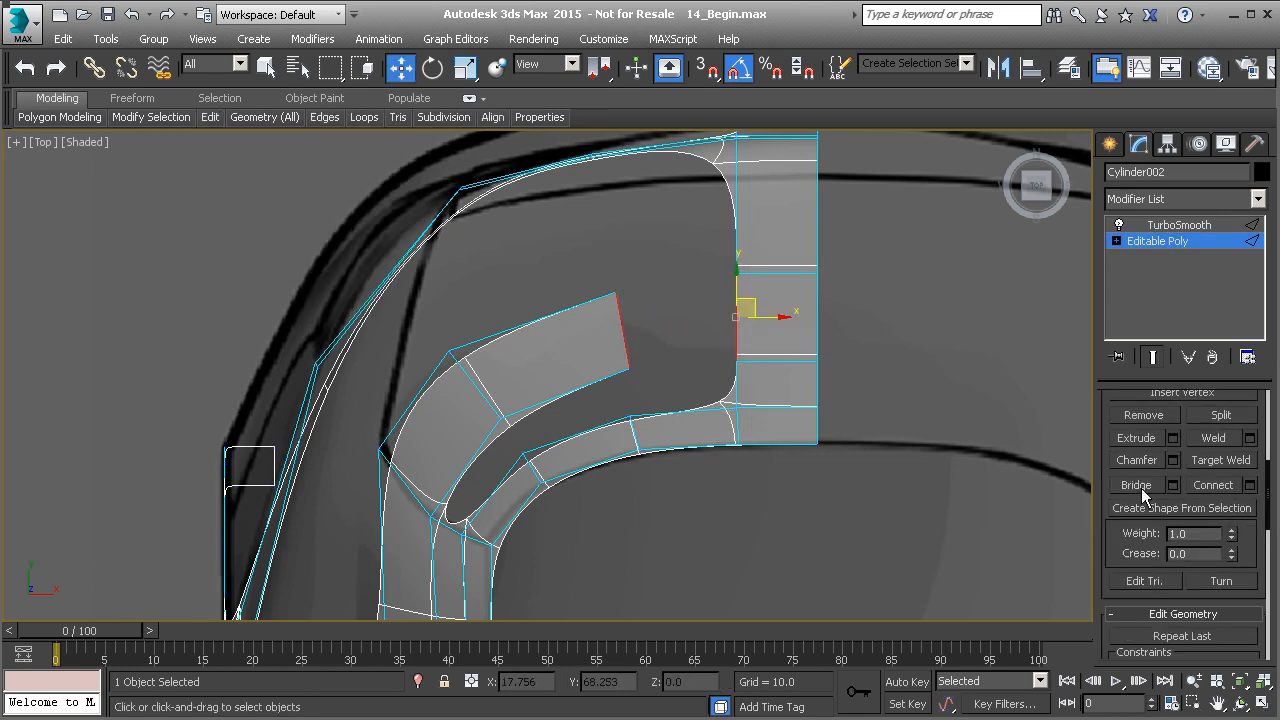
pyautogui.click(1136, 485)
# - Bridge the three facing edge pairs between the new strip and the strip around the rear window, from the centre section to the corner
pyautogui.click(672, 410)
pyautogui.keyDown('ctrl'); pyautogui.click(676, 366); pyautogui.keyUp('ctrl')
pyautogui.click(1136, 487)
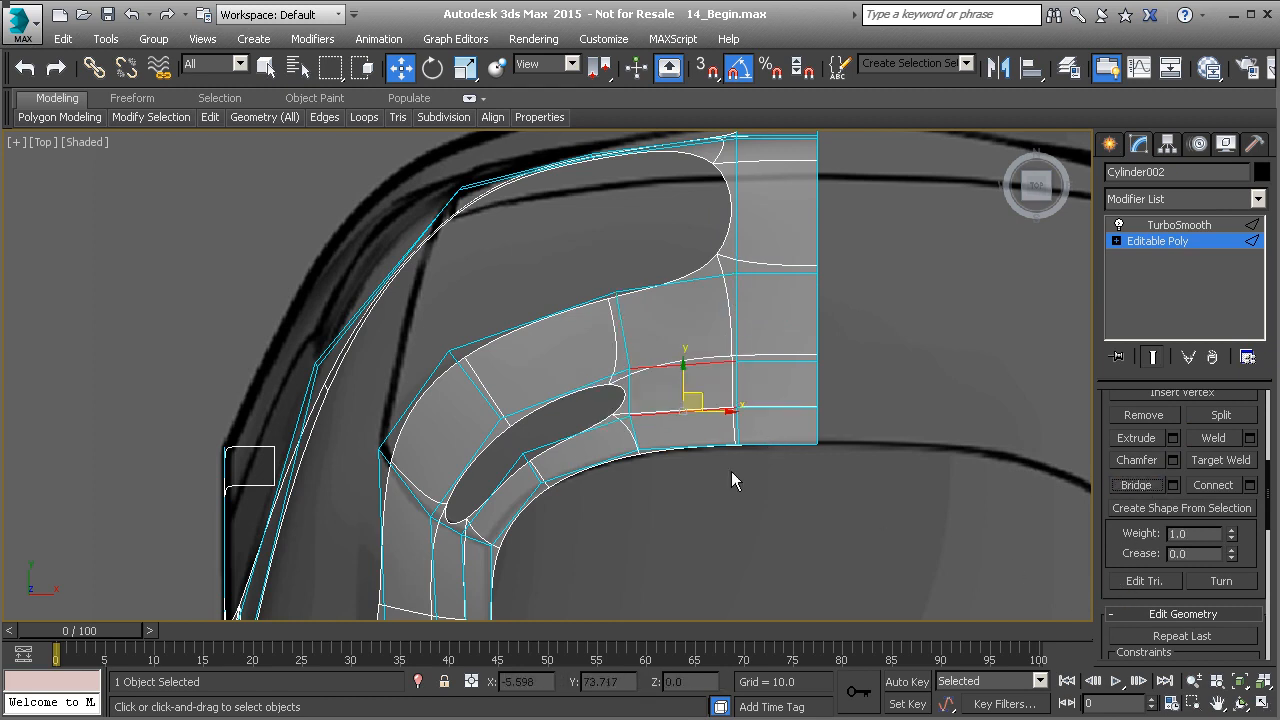
pyautogui.click(585, 430)
pyautogui.keyDown('ctrl'); pyautogui.click(576, 389); pyautogui.keyUp('ctrl')
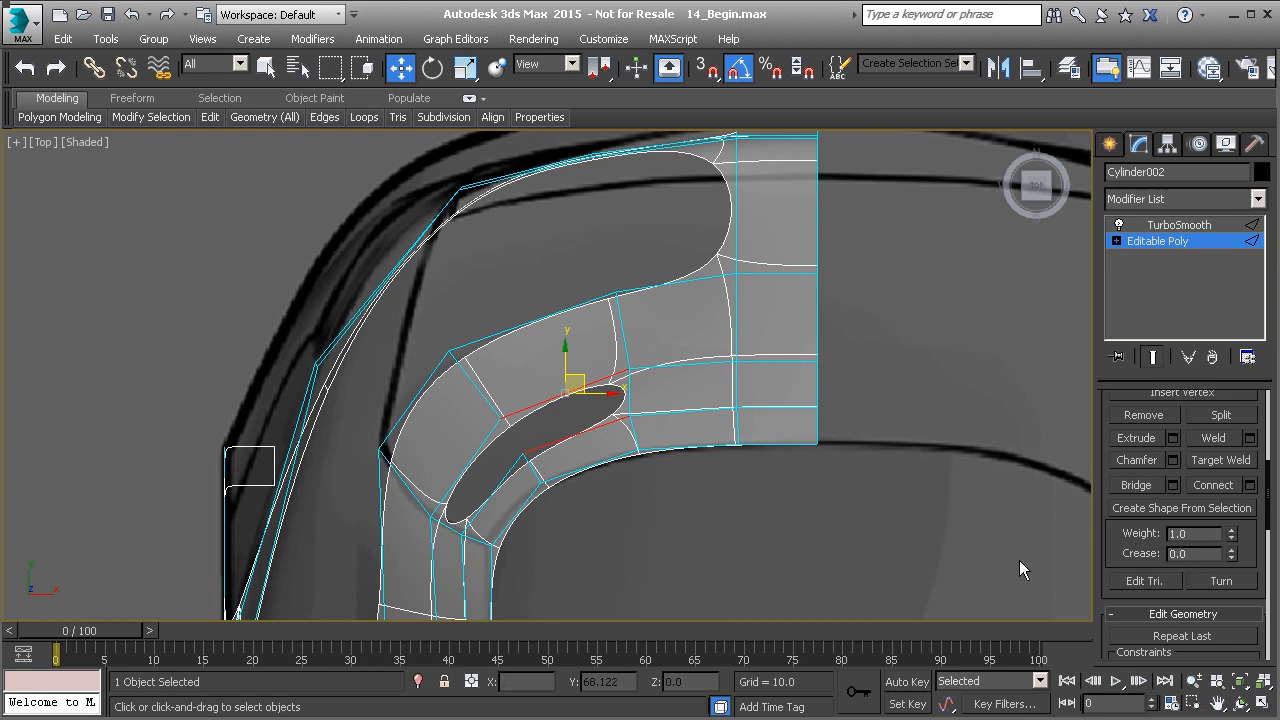
pyautogui.click(1136, 487)
pyautogui.click(494, 488)
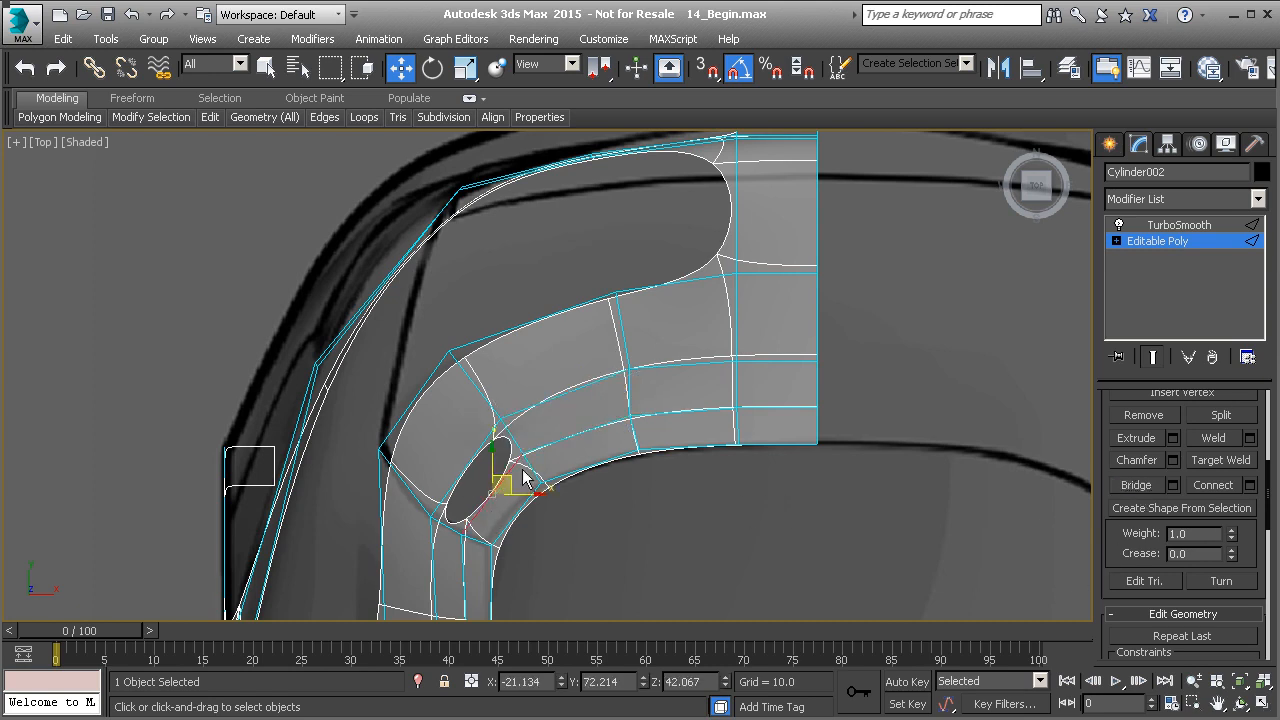
pyautogui.scroll(-2, 557, 481)
pyautogui.click(1136, 485)
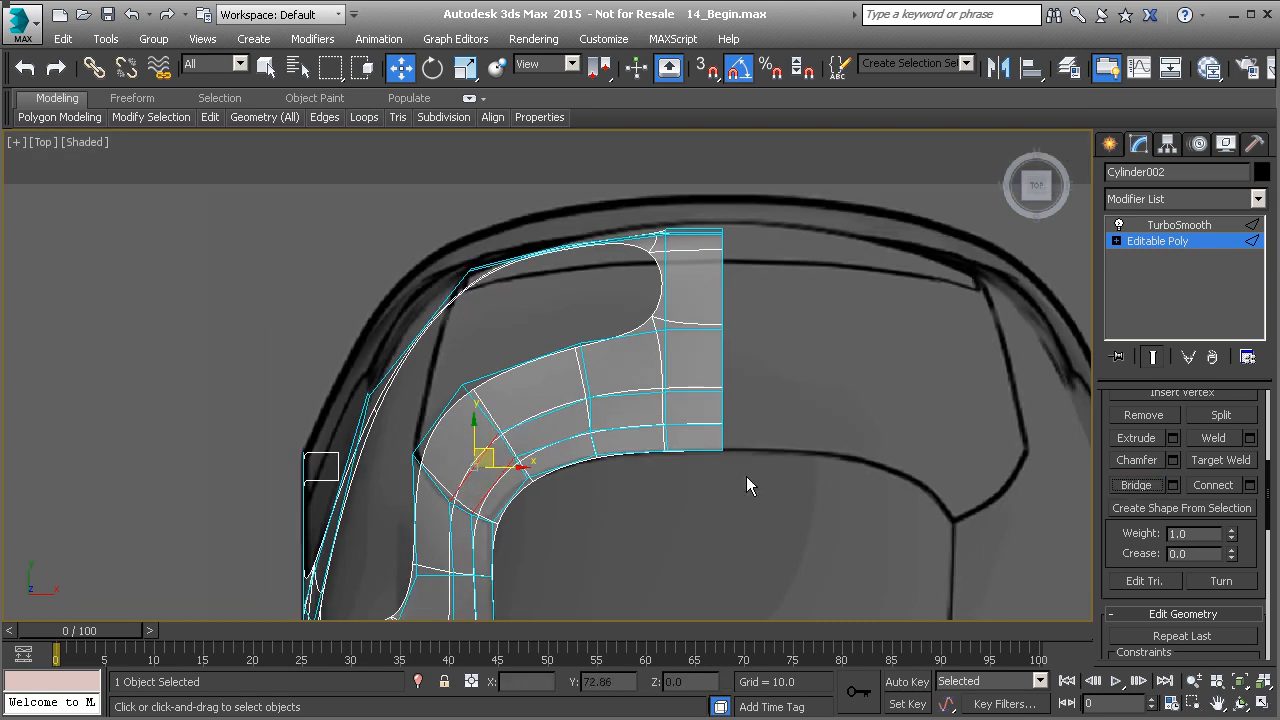
# - Select the second vertex of the cross row at the trunk corner and set the vertex movement constraint to Edge
pyautogui.scroll(4, 483, 535)
pyautogui.press('1')
pyautogui.click(410, 456)
pyautogui.moveTo(409, 457); pyautogui.dragTo(426, 420, button='middle')
pyautogui.moveTo(392, 370); pyautogui.dragTo(405, 390, button='middle')
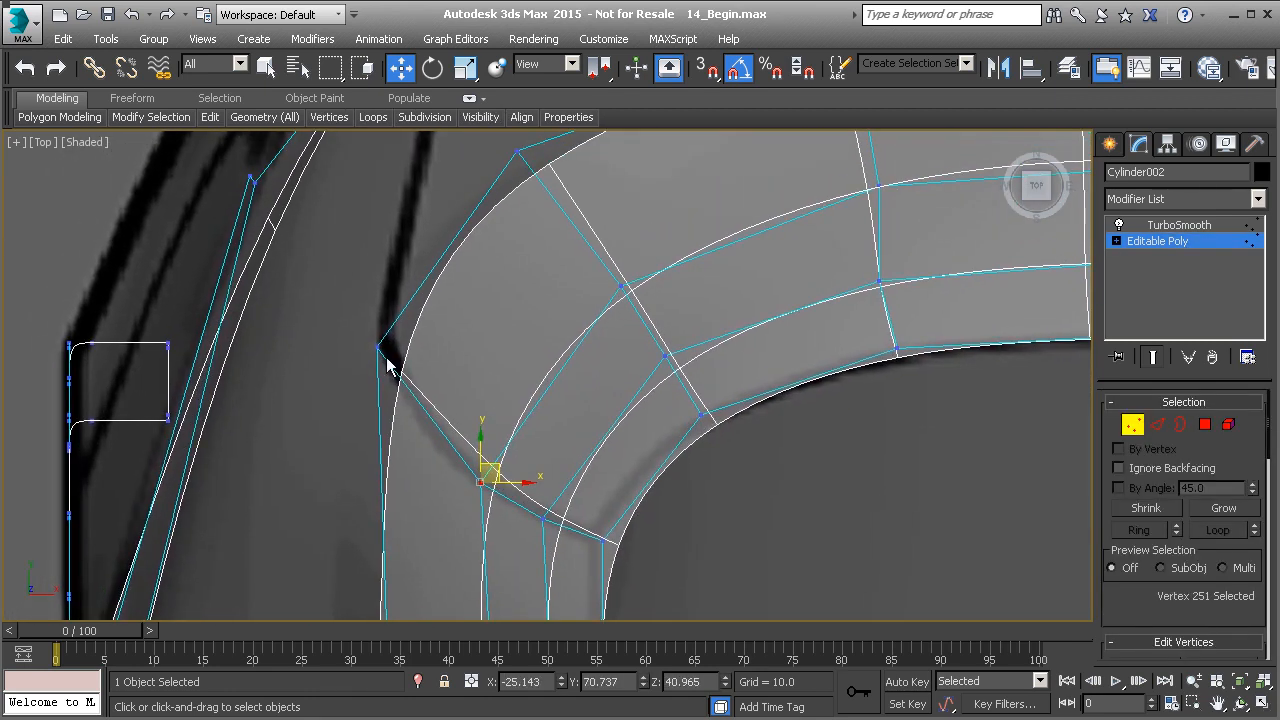
pyautogui.moveTo(506, 497); pyautogui.dragTo(455, 444, button='middle')
pyautogui.scroll(-2, 455, 385)
pyautogui.scroll(-5, 1183, 550)
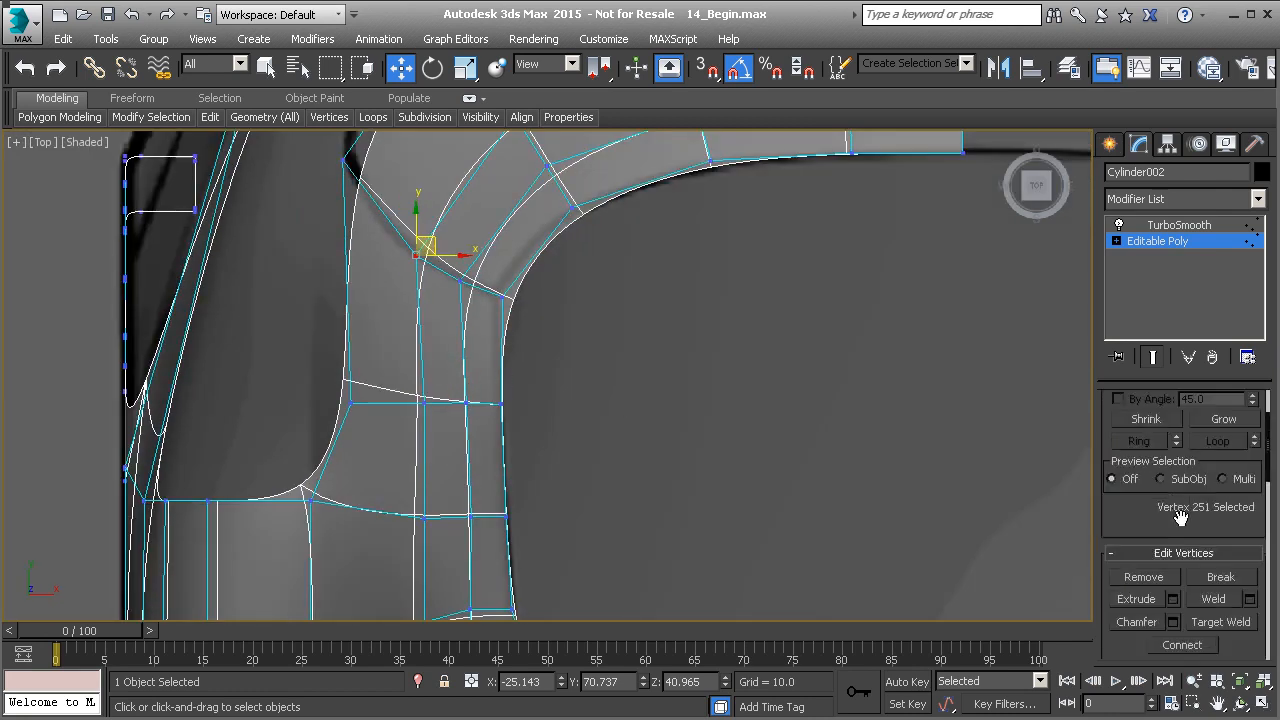
pyautogui.scroll(-3, 1183, 522)
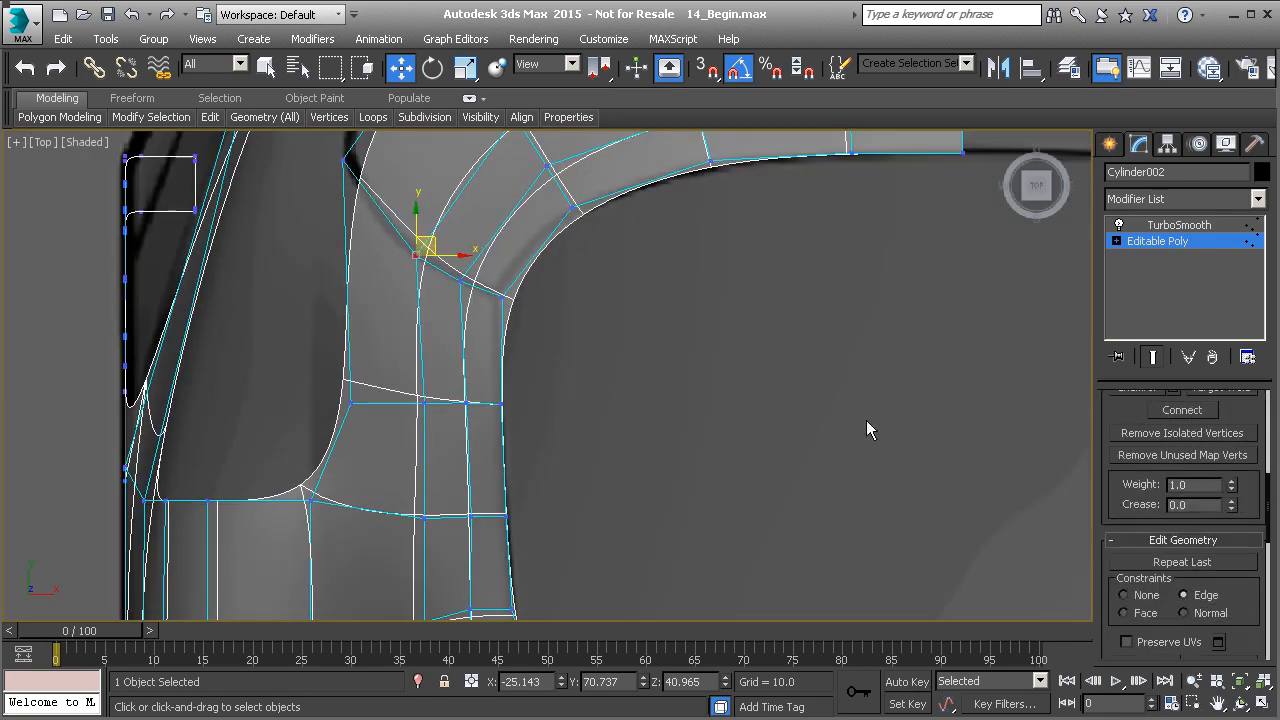
# - Slide the inner vertices of the strip beside the rear window along their cross edges to even out the spacing
pyautogui.moveTo(536, 261); pyautogui.dragTo(619, 376, button='middle')
pyautogui.moveTo(523, 364)
pyautogui.mouseDown()
pyautogui.moveTo(475, 326)
pyautogui.moveTo(564, 422)
pyautogui.moveTo(556, 372)
pyautogui.moveTo(537, 357)
pyautogui.mouseUp()
pyautogui.moveTo(470, 451); pyautogui.dragTo(472, 367, button='middle')
pyautogui.moveTo(548, 433); pyautogui.dragTo(529, 432)
pyautogui.moveTo(507, 519); pyautogui.dragTo(507, 412, button='middle')
pyautogui.moveTo(569, 466); pyautogui.dragTo(560, 443)
pyautogui.moveTo(505, 513); pyautogui.dragTo(464, 420, button='middle')
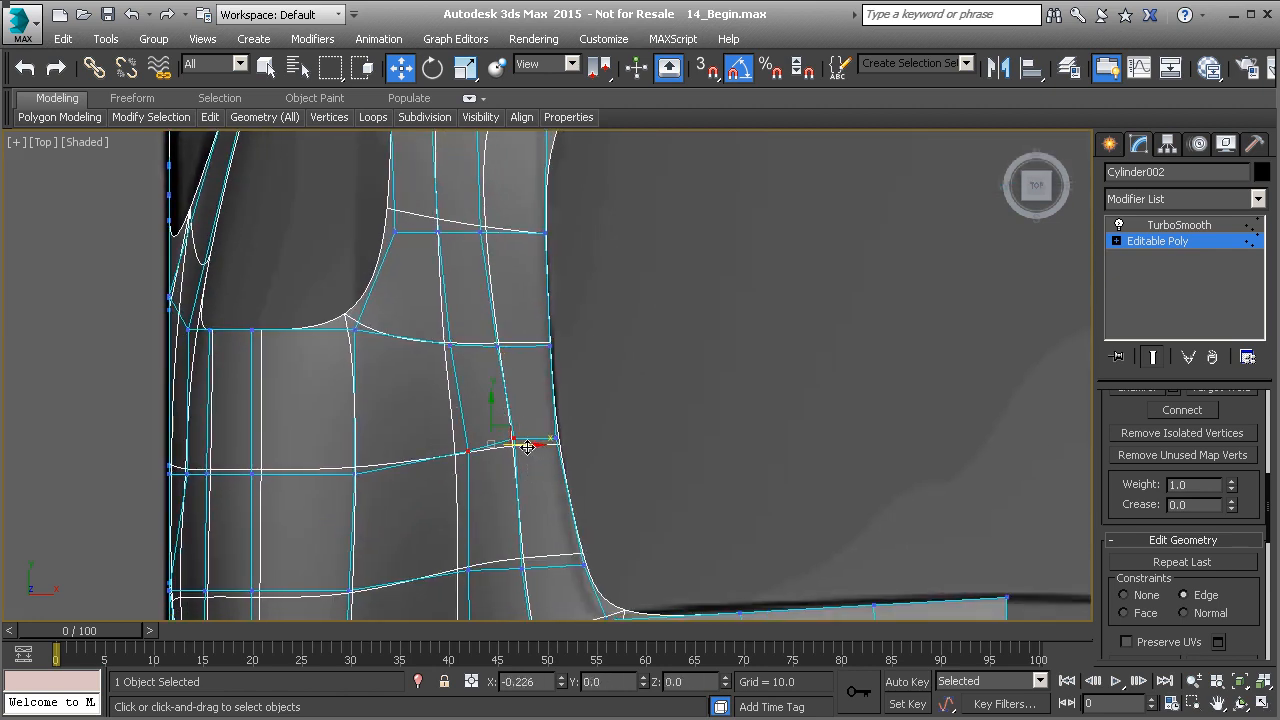
pyautogui.click(514, 443)
pyautogui.moveTo(514, 443); pyautogui.dragTo(523, 446)
pyautogui.moveTo(431, 325); pyautogui.dragTo(518, 344)
pyautogui.moveTo(499, 490); pyautogui.dragTo(496, 377, button='middle')
pyautogui.scroll(-2, 497, 385)
pyautogui.moveTo(457, 416); pyautogui.dragTo(520, 451)
pyautogui.moveTo(459, 320)
pyautogui.mouseDown(button='middle')
pyautogui.moveTo(466, 371)
pyautogui.moveTo(466, 329)
pyautogui.mouseUp(button='middle')
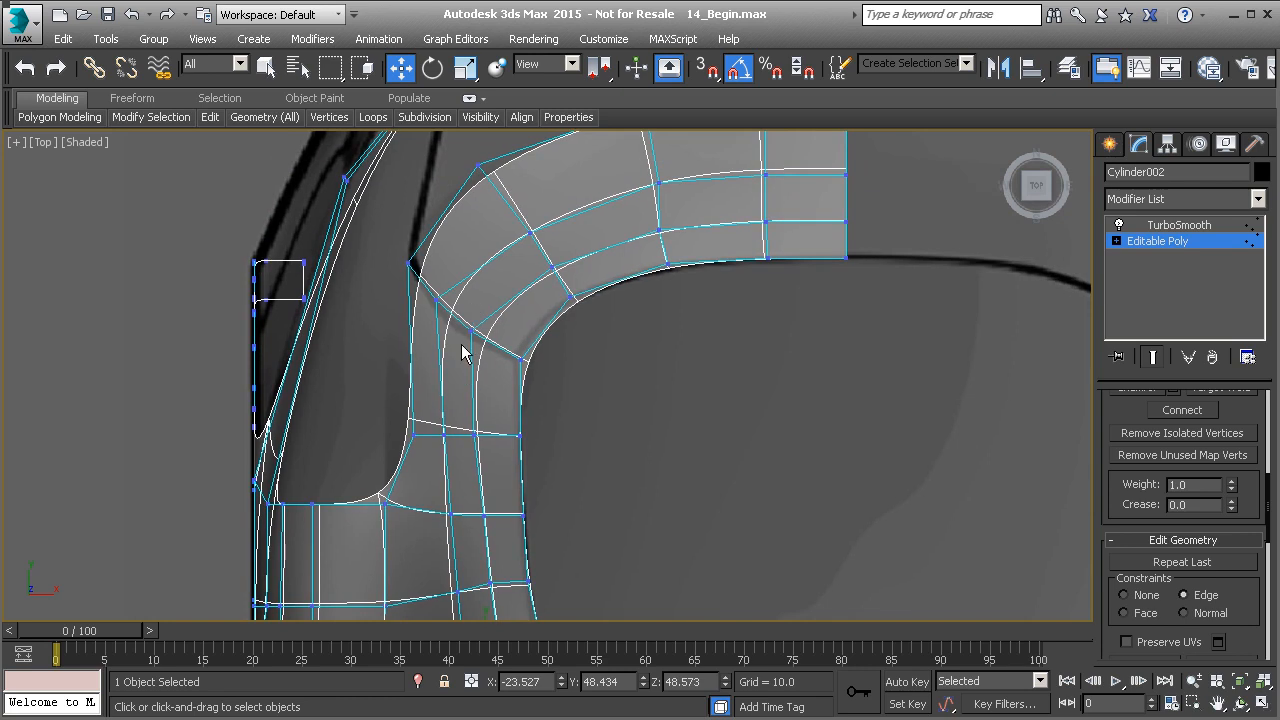
# - Slide the curved trunk strip's vertices along their edges, placing its outer rear vertex nearest the centre section at about X -12.95, Y 83.87
pyautogui.scroll(5, 466, 327)
pyautogui.moveTo(431, 341); pyautogui.dragTo(431, 341)
pyautogui.moveTo(504, 277); pyautogui.dragTo(476, 348, button='middle')
pyautogui.scroll(-2, 497, 287)
pyautogui.moveTo(475, 243); pyautogui.dragTo(531, 288)
pyautogui.moveTo(712, 200); pyautogui.dragTo(735, 170)
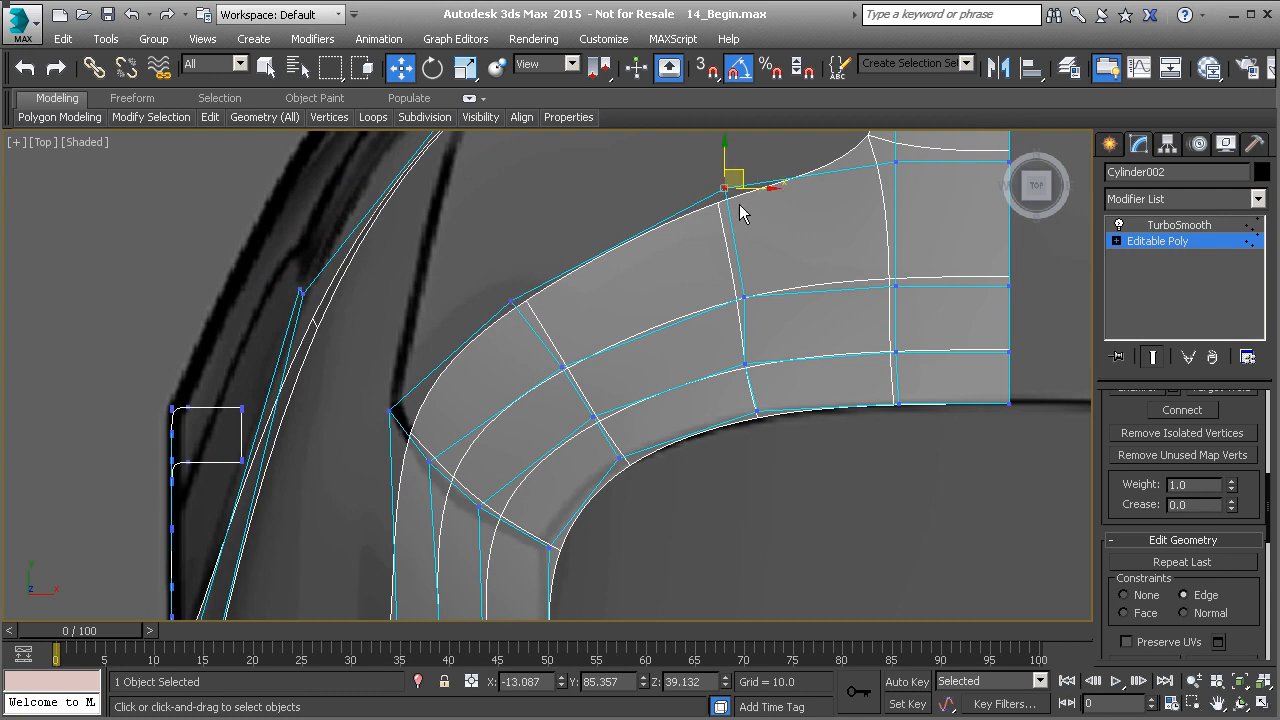
pyautogui.moveTo(782, 325); pyautogui.dragTo(765, 298)
pyautogui.moveTo(696, 173); pyautogui.dragTo(730, 201)
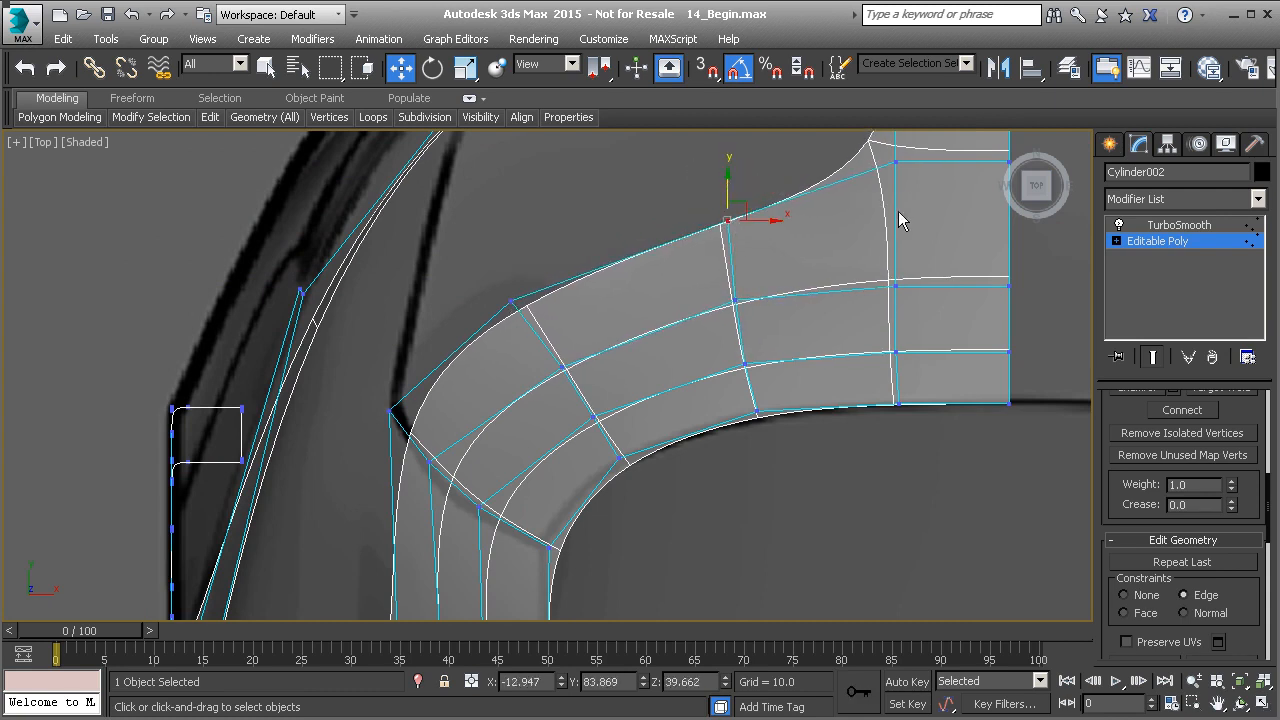
# - Slide the matching pair of vertices on the trunk's centre section forward along their edges to about Y 85.01
pyautogui.moveTo(846, 155); pyautogui.dragTo(678, 243, button='middle')
pyautogui.moveTo(678, 235); pyautogui.dragTo(848, 280)
pyautogui.moveTo(779, 214); pyautogui.dragTo(771, 249)
pyautogui.scroll(-2, 768, 262)
pyautogui.press('l')
pyautogui.moveTo(729, 289); pyautogui.dragTo(783, 366, button='middle')
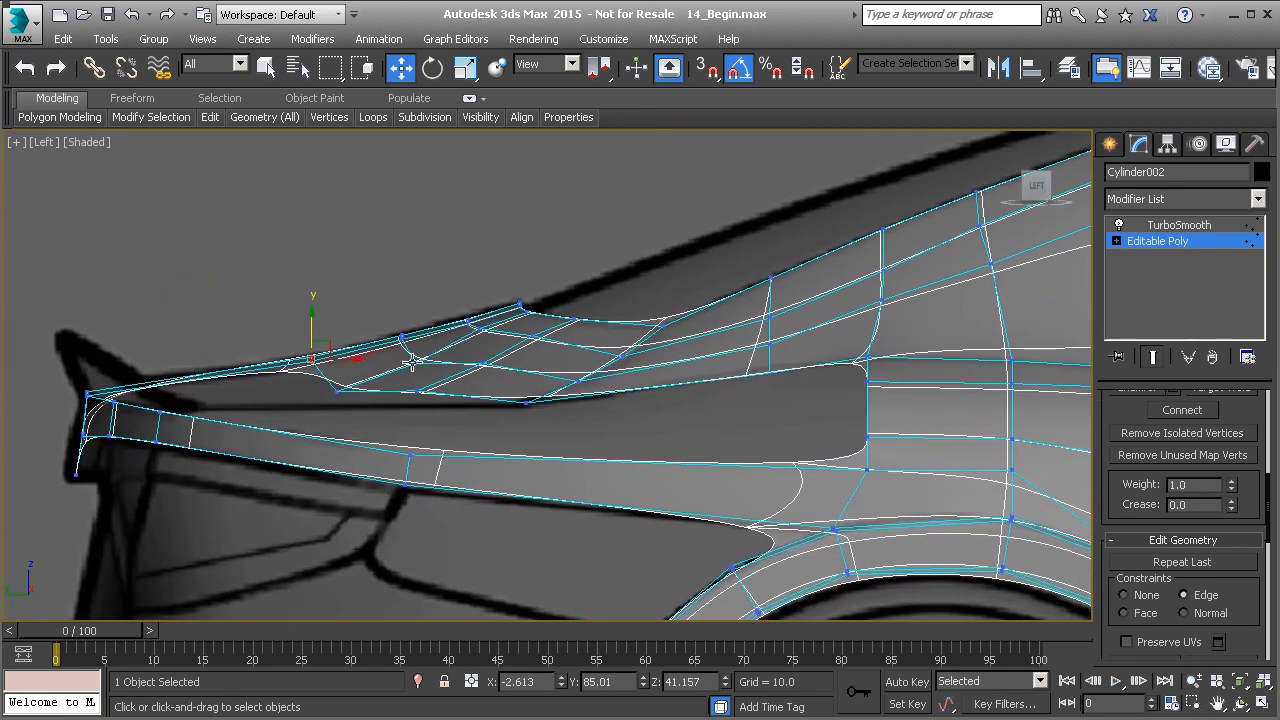
# - Try to reposition the trunk strip's outer rear vertex nearest the centre section in the left view
pyautogui.scroll(2, 365, 384)
pyautogui.scroll(2, 344, 395)
pyautogui.click(314, 400)
pyautogui.moveTo(312, 375); pyautogui.dragTo(343, 374)
pyautogui.hotkey('ctrl', 'z')
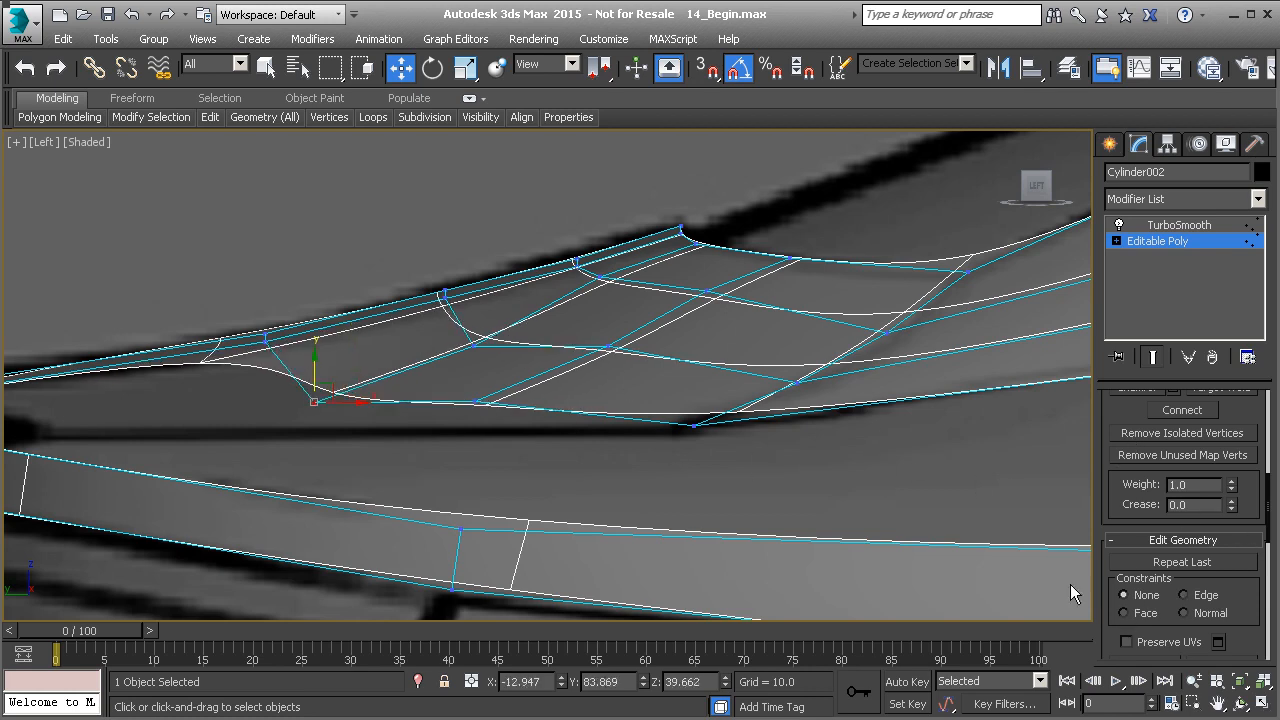
pyautogui.moveTo(322, 391); pyautogui.dragTo(318, 359)
pyautogui.click(474, 345)
pyautogui.click(302, 370)
pyautogui.hotkey('ctrl', 'z')
pyautogui.hotkey('ctrl', 'y')
pyautogui.hotkey('ctrl', 'z')
# - With the constraint at None, raise the trunk strip's outer rear vertex, then place two inner vertices at about Z 41.59 and Z 42.02
pyautogui.click(1136, 596)
pyautogui.moveTo(316, 364); pyautogui.dragTo(316, 328)
pyautogui.moveTo(472, 342); pyautogui.dragTo(474, 319)
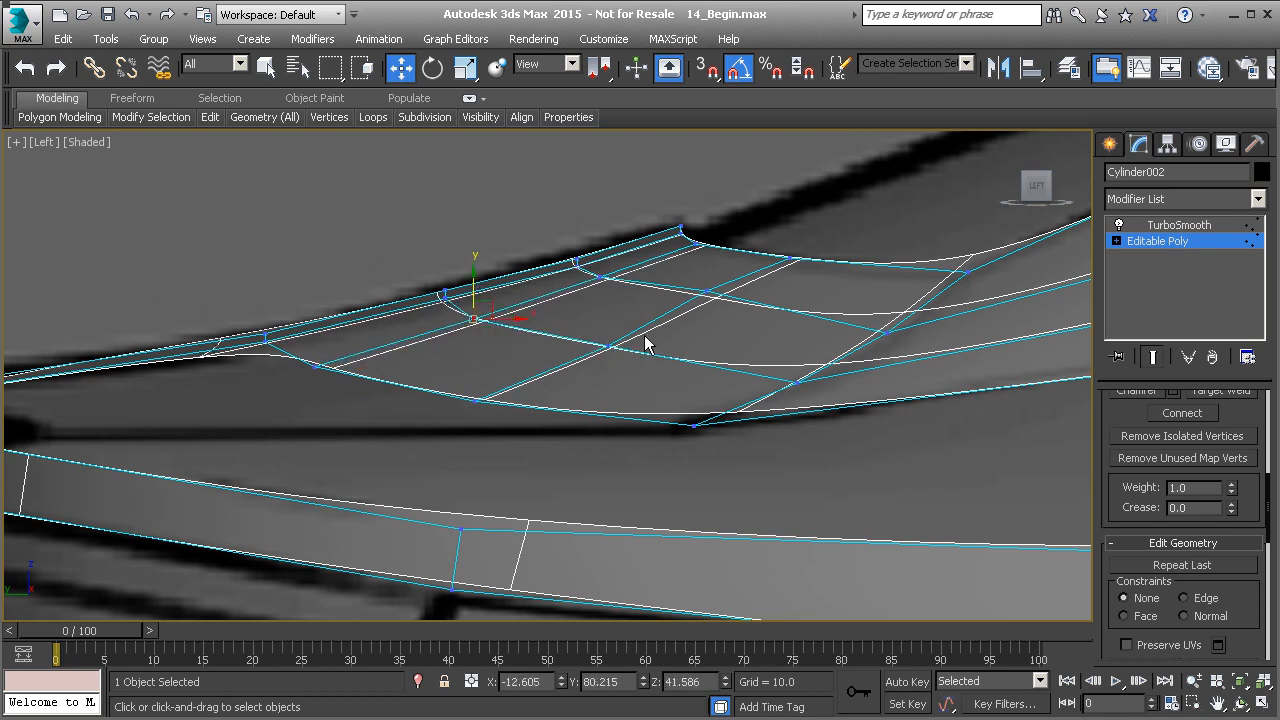
pyautogui.moveTo(705, 290); pyautogui.dragTo(708, 276)
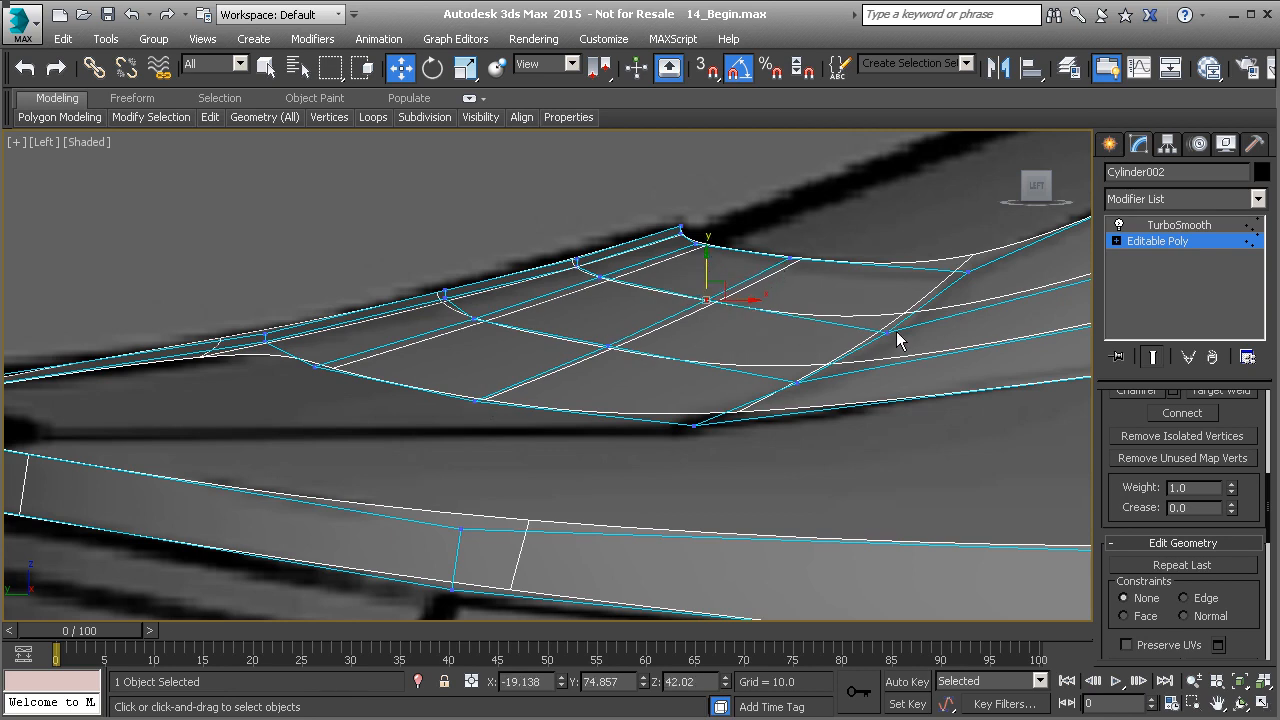
# - In the perspective view, bridge the trunk strip's open edge beside the centre section to the tail strip's facing edge
pyautogui.scroll(-3, 800, 342)
pyautogui.press('p')
pyautogui.scroll(-4, 808, 344)
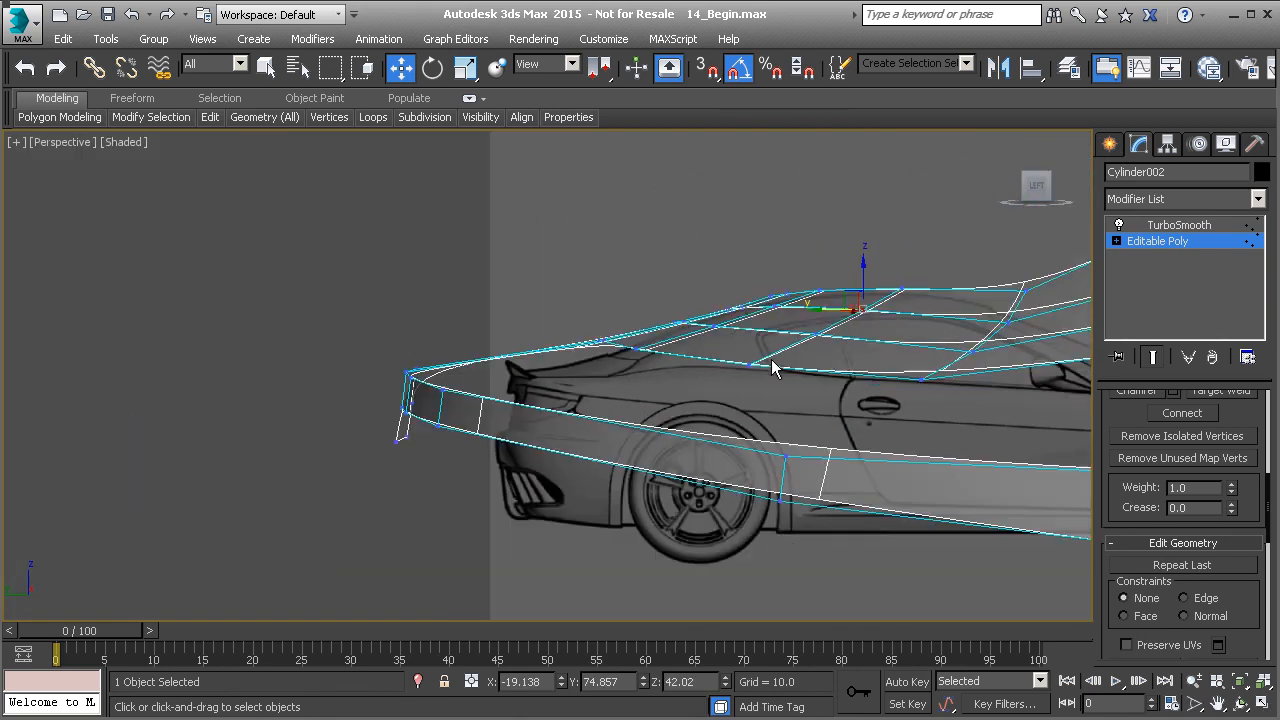
pyautogui.keyDown('alt'); pyautogui.moveTo(767, 363); pyautogui.dragTo(689, 446, button='middle'); pyautogui.keyUp('alt')
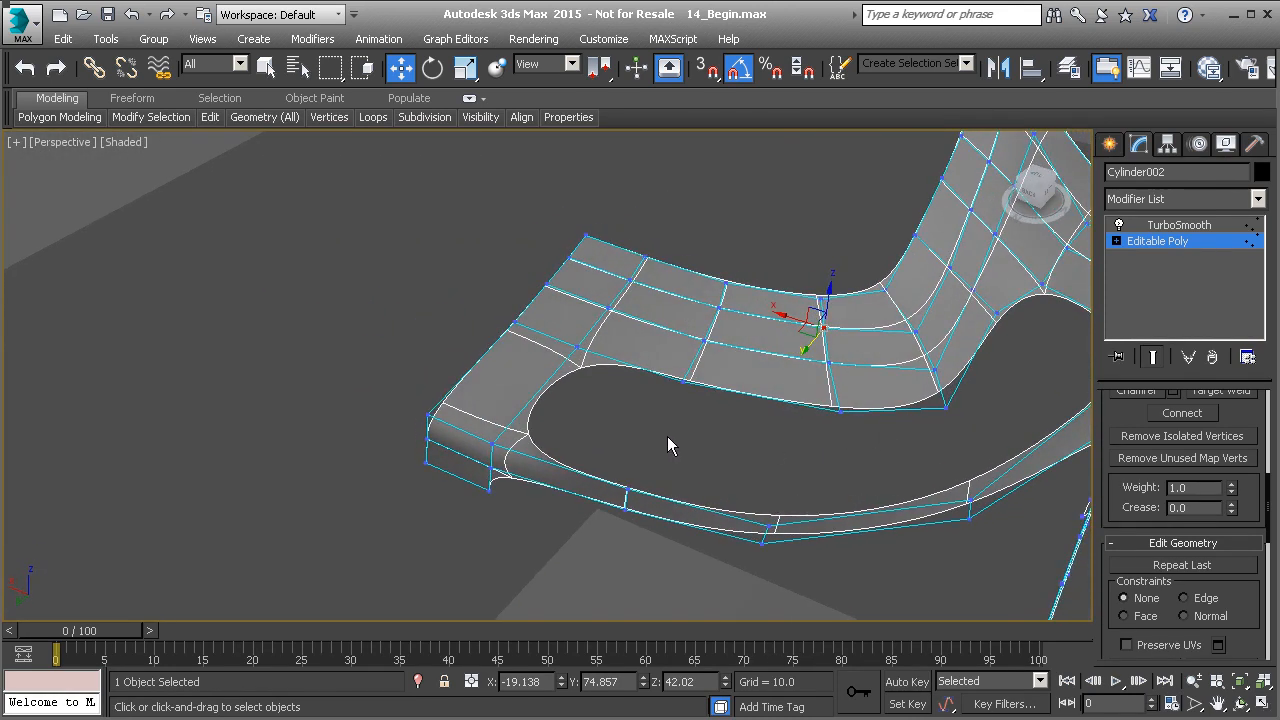
pyautogui.press('2')
pyautogui.click(636, 372)
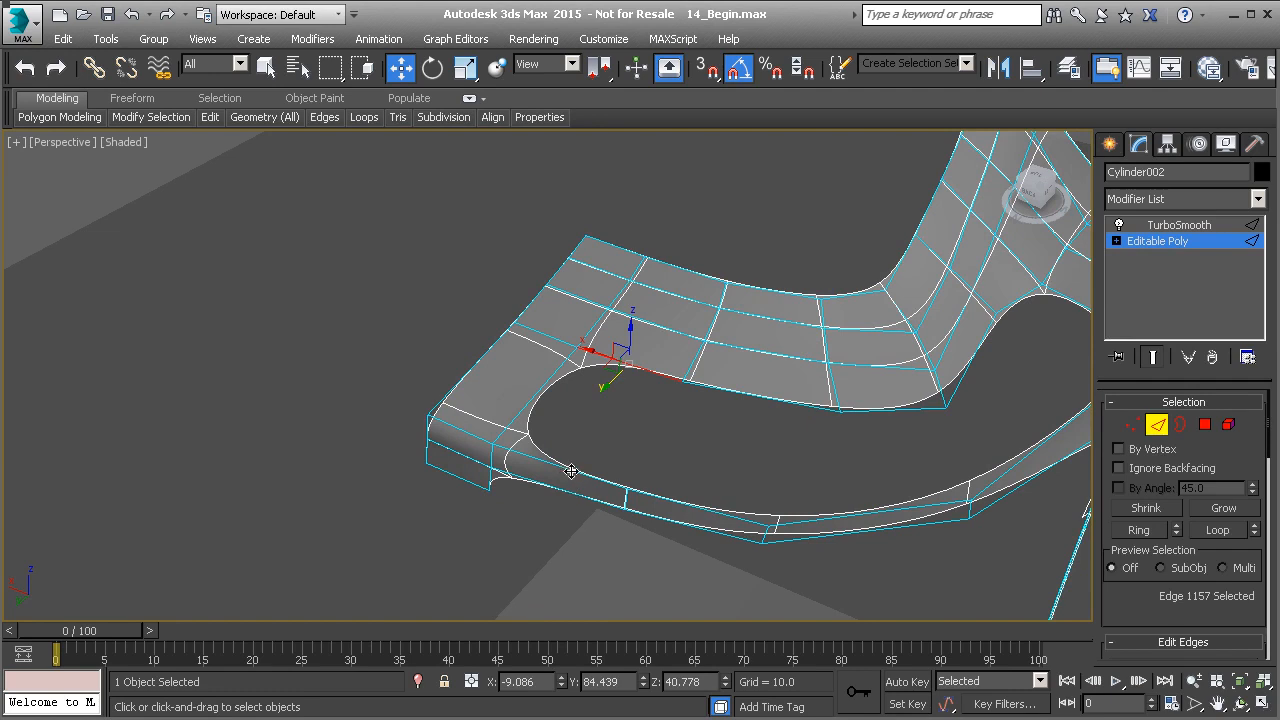
pyautogui.keyDown('ctrl'); pyautogui.click(570, 470); pyautogui.keyUp('ctrl')
pyautogui.scroll(-5, 1227, 638)
pyautogui.click(1136, 587)
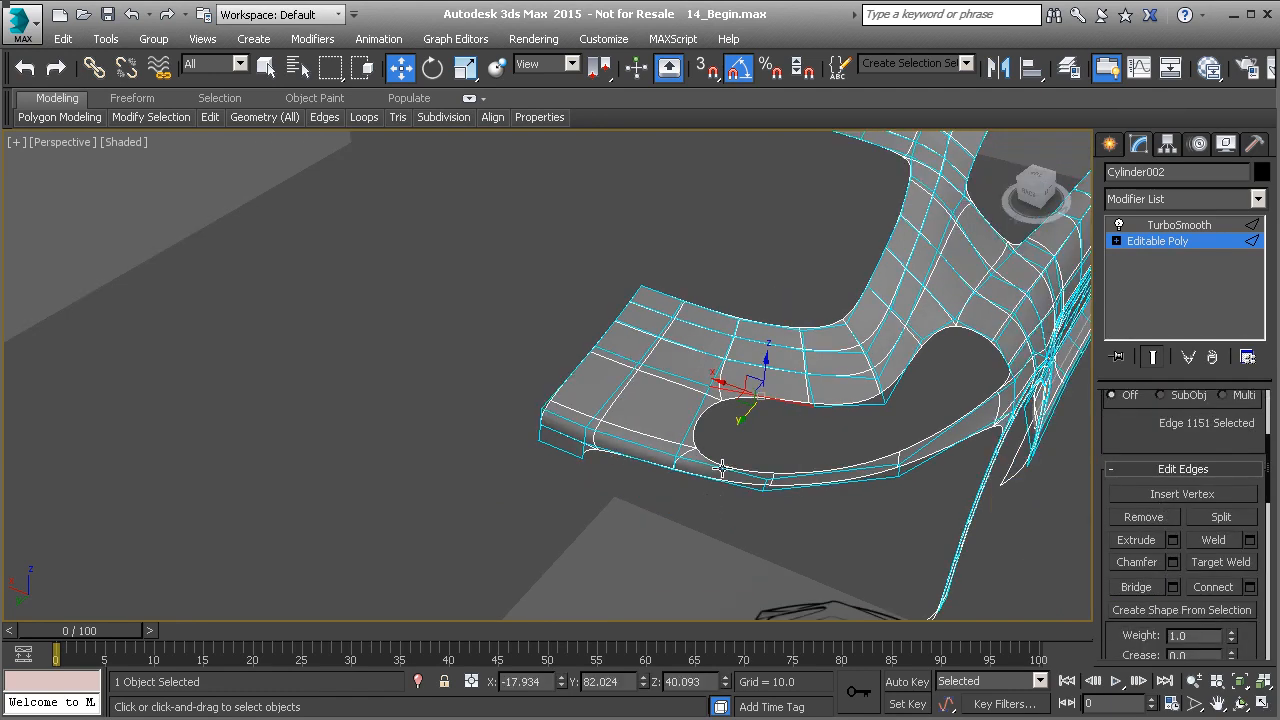
# - Bridge the next two facing edge pairs between the trunk strip and the tail strip, working outward toward the quarter panel
pyautogui.keyDown('ctrl'); pyautogui.click(763, 474); pyautogui.keyUp('ctrl')
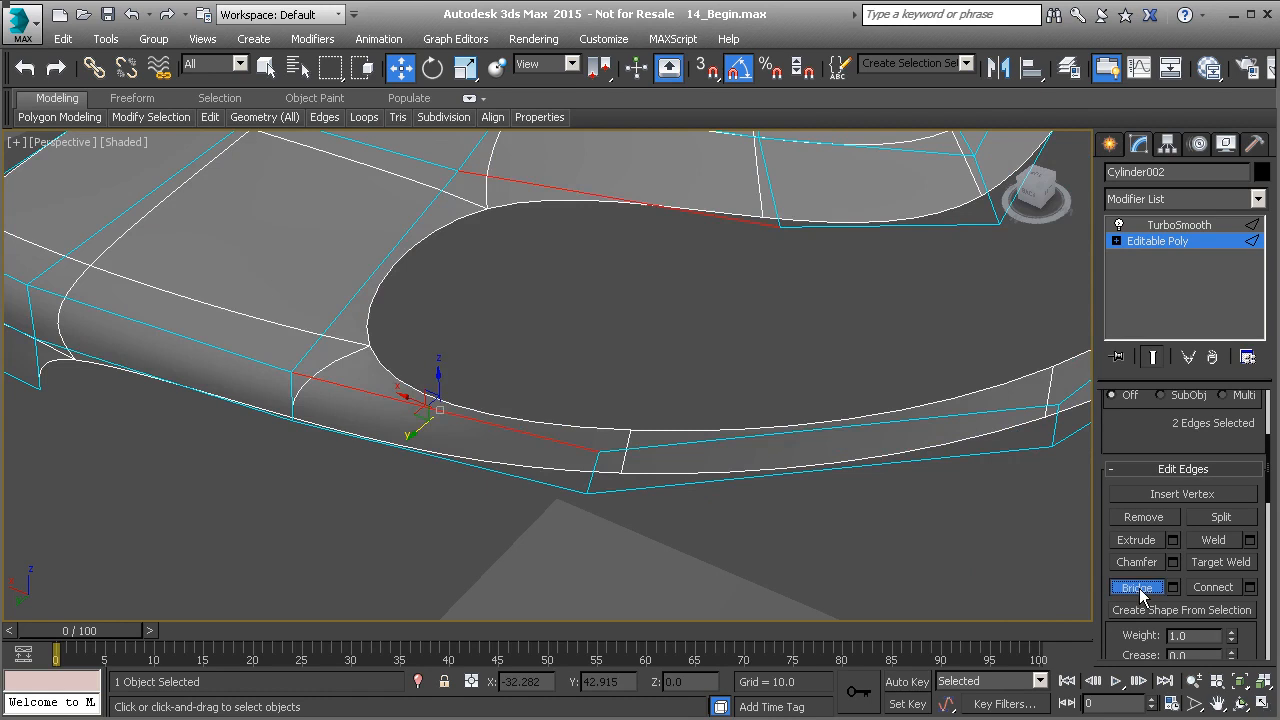
pyautogui.click(1136, 587)
pyautogui.moveTo(842, 303); pyautogui.dragTo(715, 314, button='middle')
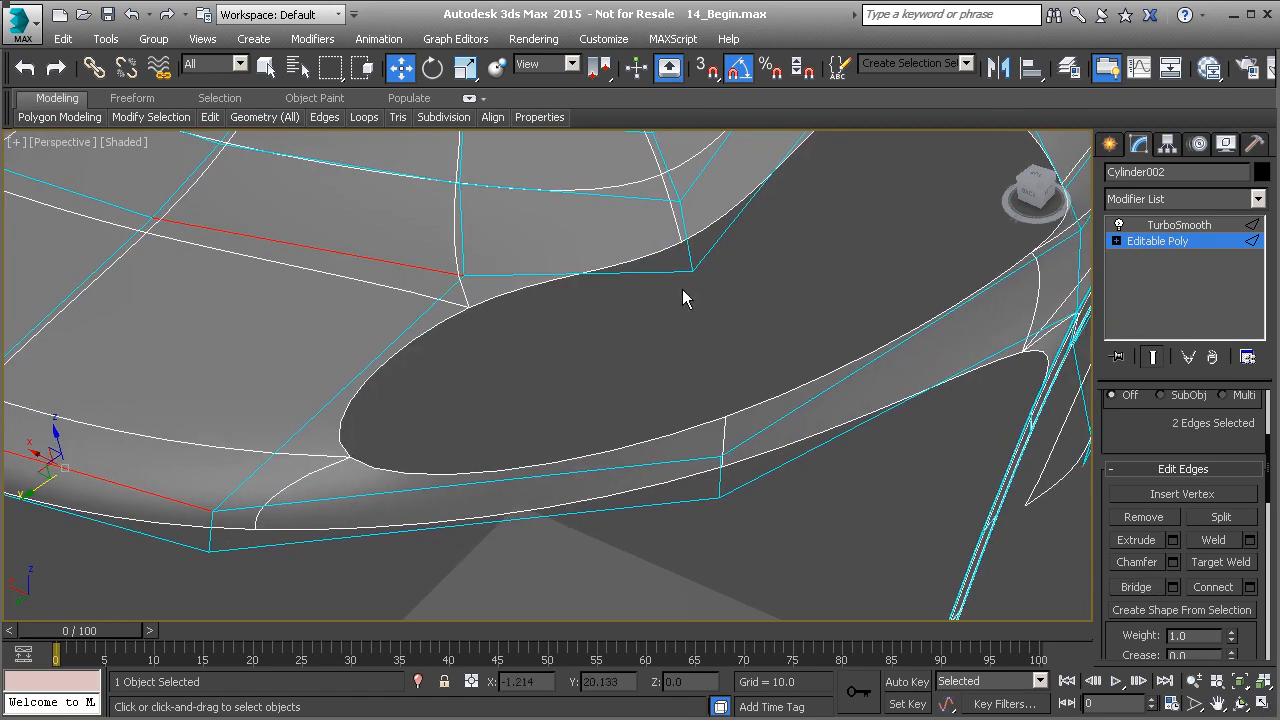
pyautogui.click(652, 276)
pyautogui.keyDown('ctrl'); pyautogui.click(644, 462); pyautogui.keyUp('ctrl')
pyautogui.click(1136, 590)
pyautogui.moveTo(876, 334); pyautogui.dragTo(674, 403, button='middle')
pyautogui.scroll(-4, 781, 383)
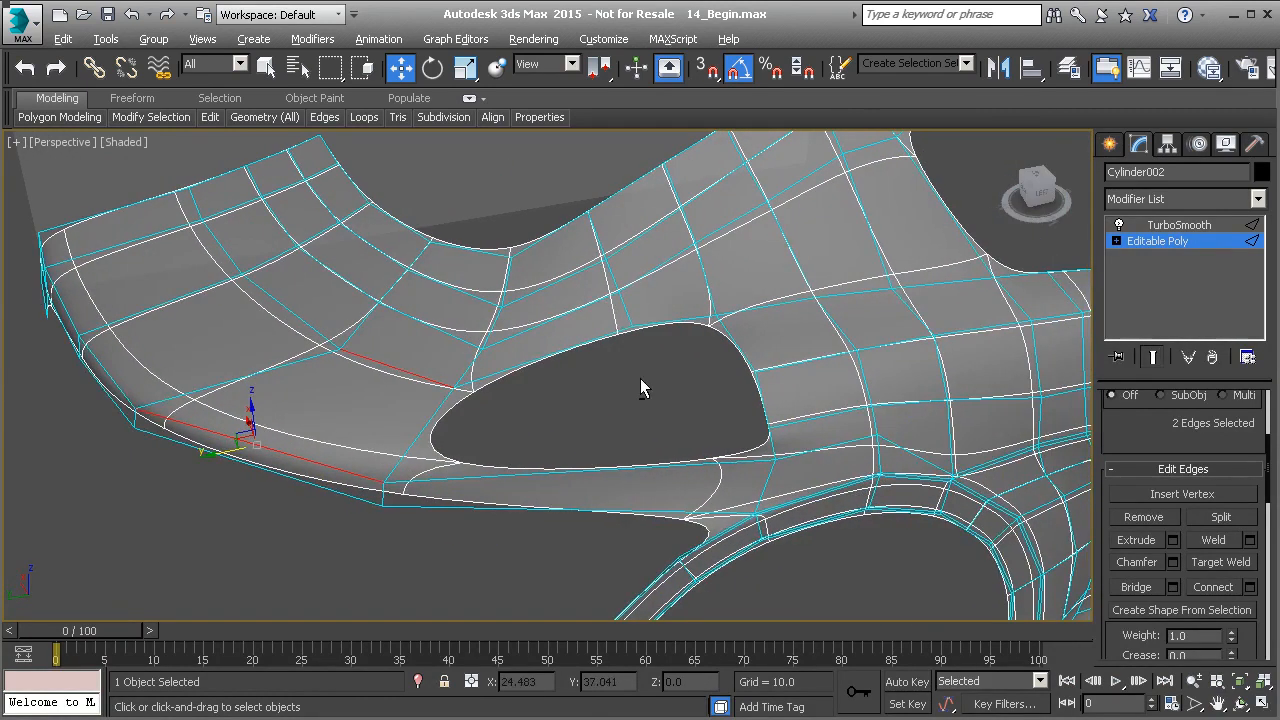
pyautogui.moveTo(769, 382); pyautogui.dragTo(660, 415, button='middle')
pyautogui.press('l')
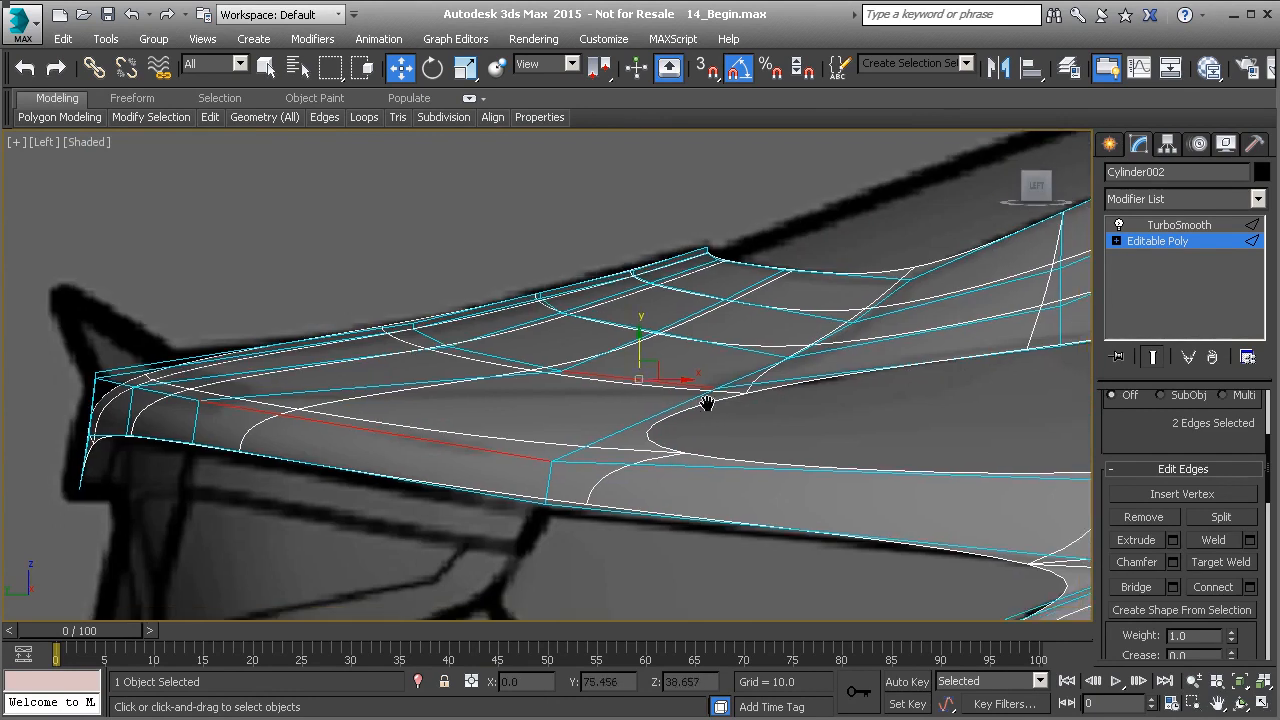
# - In the left view, raise three quarter-panel vertices running forward from the side opening to about Z 38.20, 37.95 and 37.24
pyautogui.scroll(5, 600, 395)
pyautogui.press('1')
pyautogui.moveTo(683, 391); pyautogui.dragTo(606, 369, button='middle')
pyautogui.click(628, 376)
pyautogui.moveTo(624, 354); pyautogui.dragTo(624, 343)
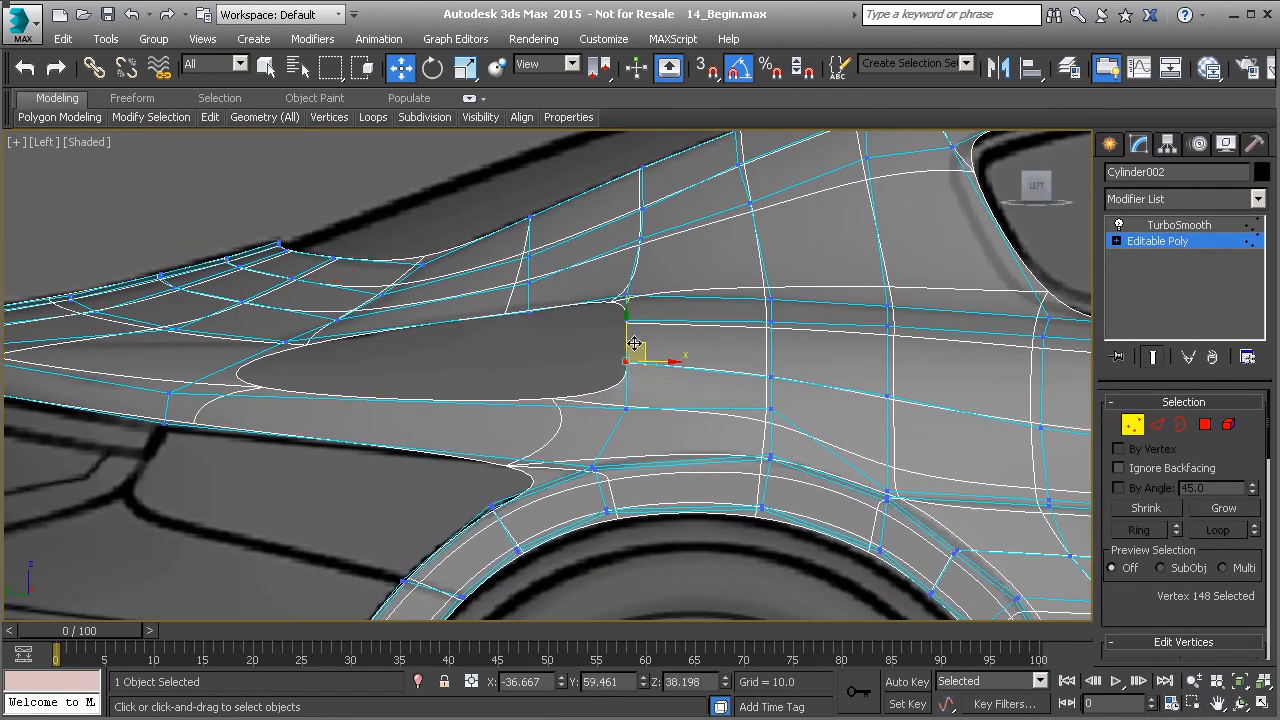
pyautogui.click(771, 377)
pyautogui.moveTo(772, 356); pyautogui.dragTo(767, 345)
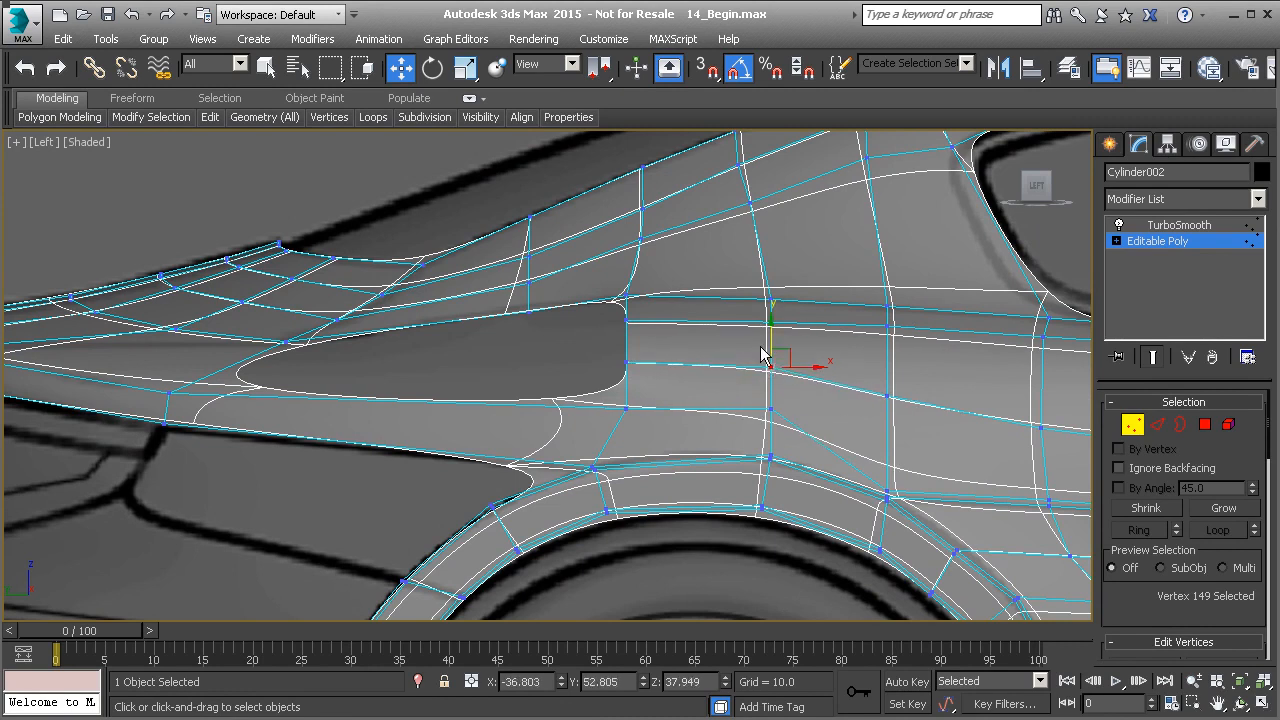
pyautogui.click(886, 395)
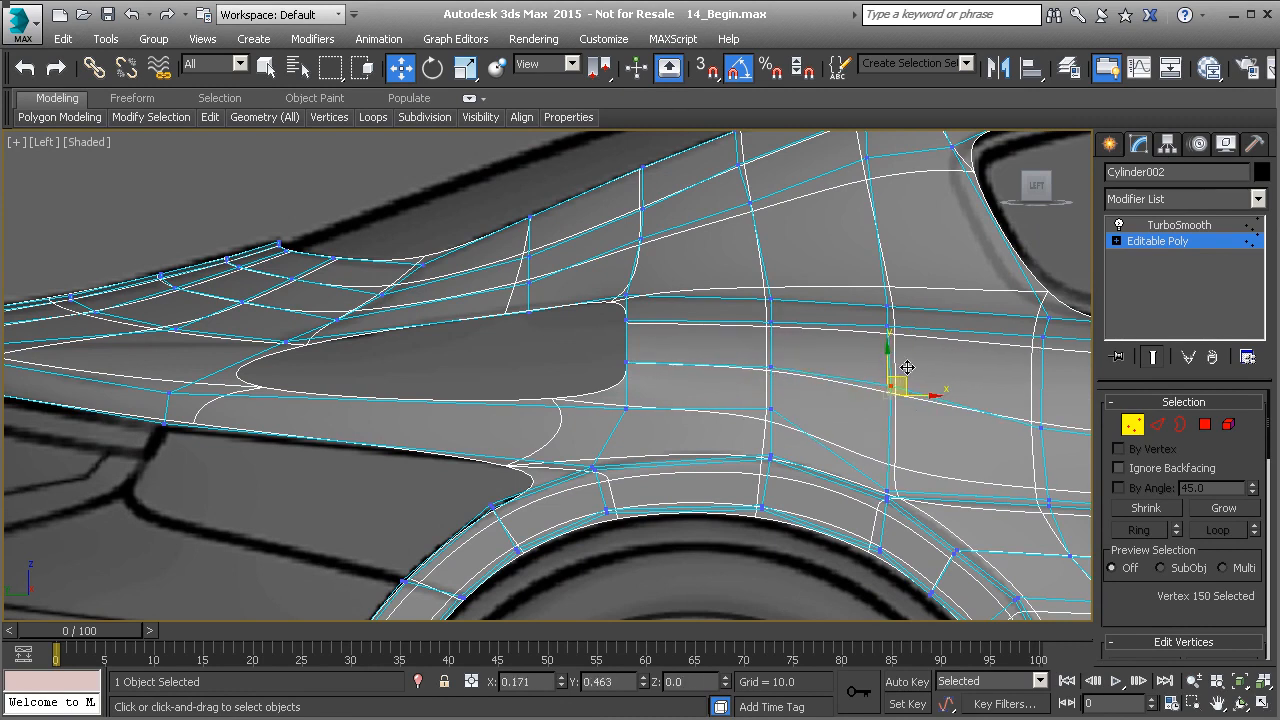
# - Examine the remaining opening between trunk and quarter panel in the perspective view and against the top blueprint
pyautogui.press('p')
pyautogui.scroll(-5, 781, 398)
pyautogui.moveTo(769, 398)
pyautogui.keyDown('alt'); pyautogui.mouseDown(button='middle')
pyautogui.moveTo(808, 388)
pyautogui.moveTo(775, 407)
pyautogui.moveTo(781, 418)
pyautogui.mouseUp(button='middle'); pyautogui.keyUp('alt')
pyautogui.scroll(4, 808, 388)
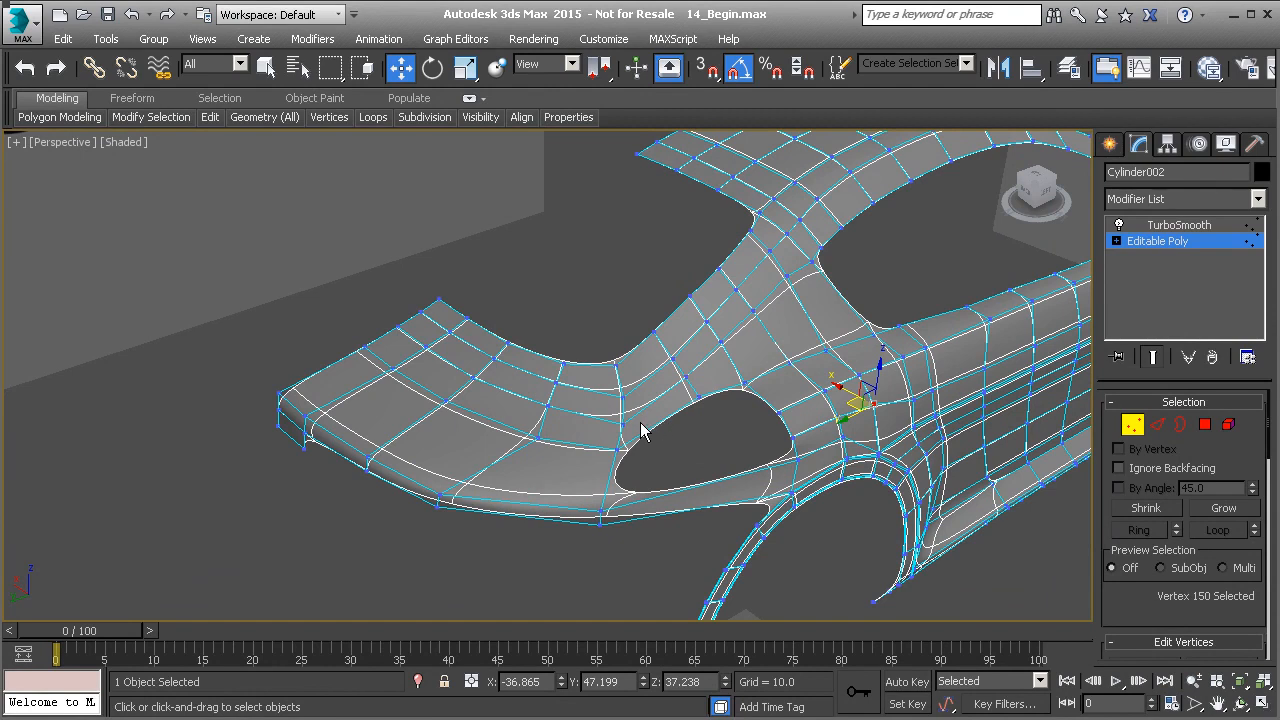
pyautogui.press('t')
pyautogui.moveTo(585, 408); pyautogui.dragTo(611, 403, button='middle')
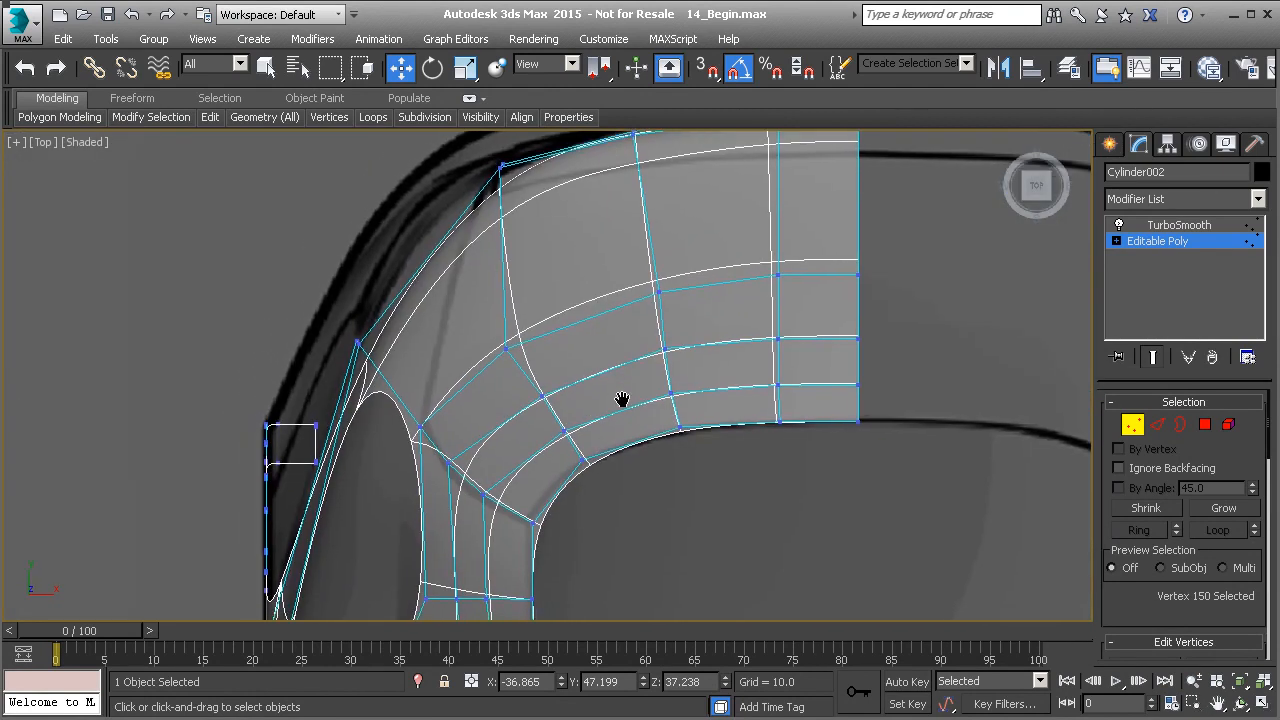
pyautogui.moveTo(457, 417); pyautogui.dragTo(482, 330, button='middle')
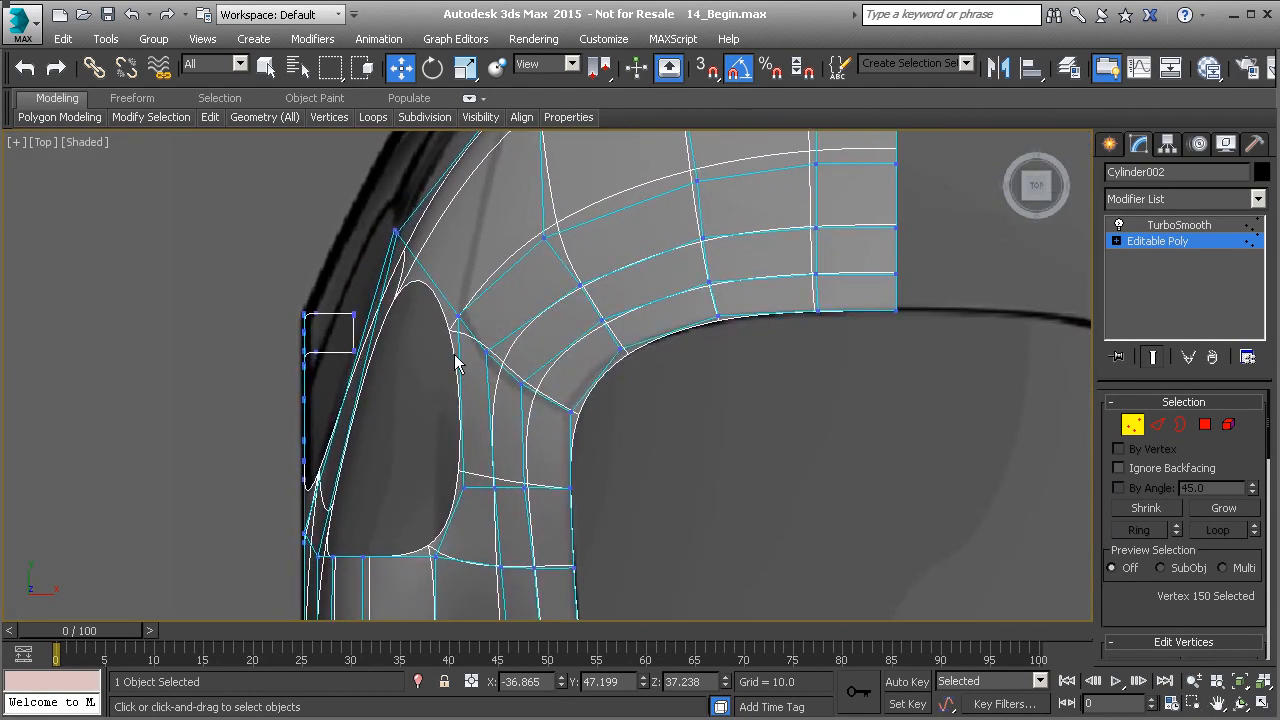
pyautogui.moveTo(470, 278); pyautogui.dragTo(520, 433, button='middle')
pyautogui.scroll(-2, 474, 403)
pyautogui.press('p')
pyautogui.scroll(-2, 474, 403)
pyautogui.scroll(2, 521, 430)
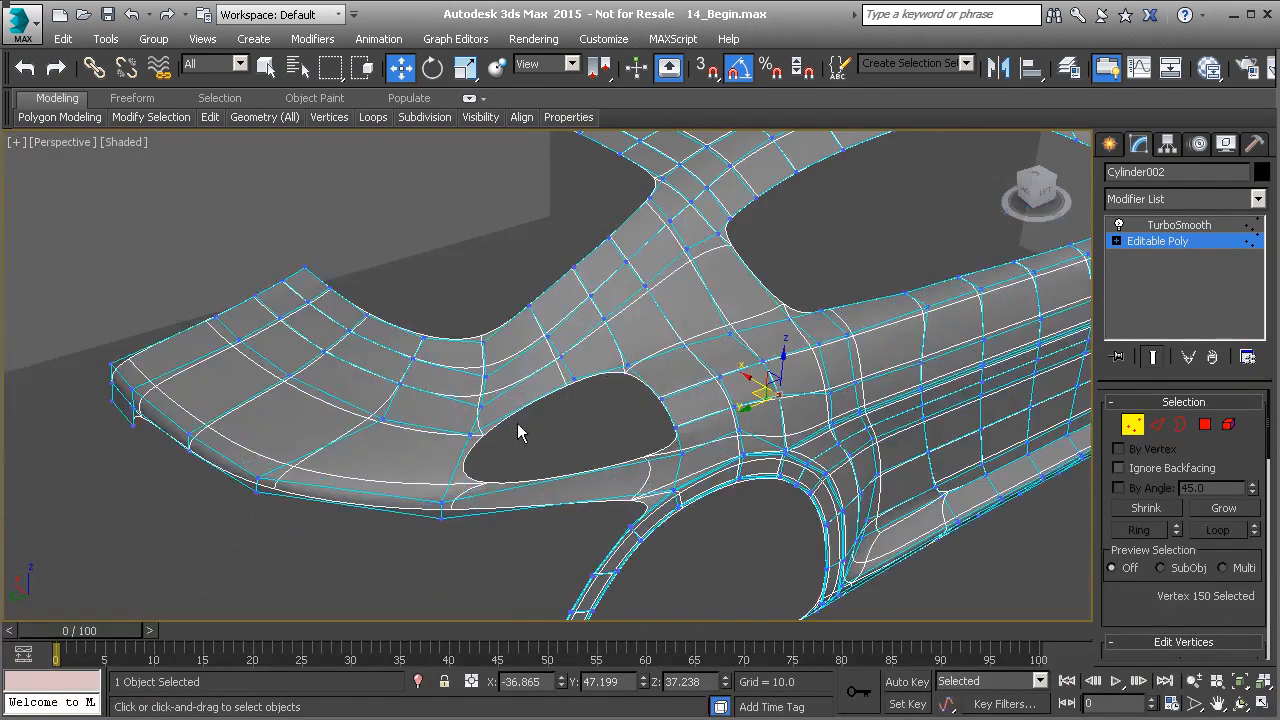
# - With Swift Loop, insert two edge loops along the bridged trunk section between the trunk strip and the tail strip
pyautogui.moveTo(210, 117)
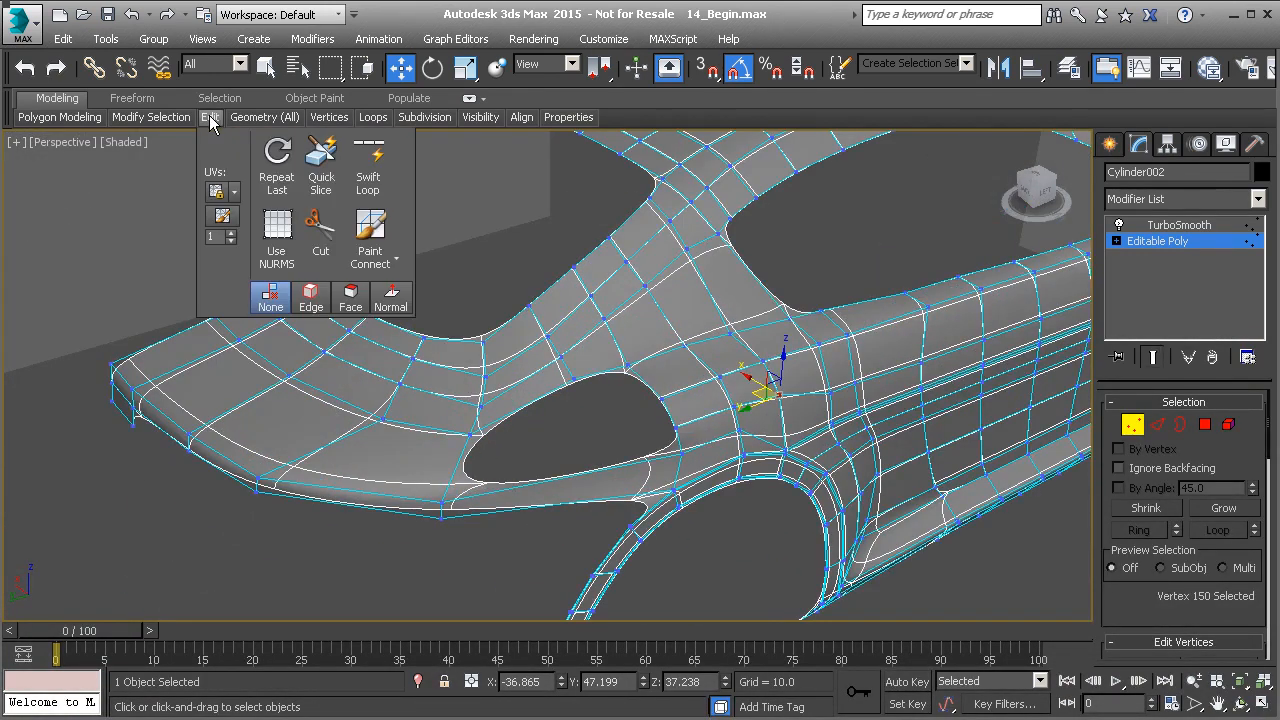
pyautogui.click(369, 163)
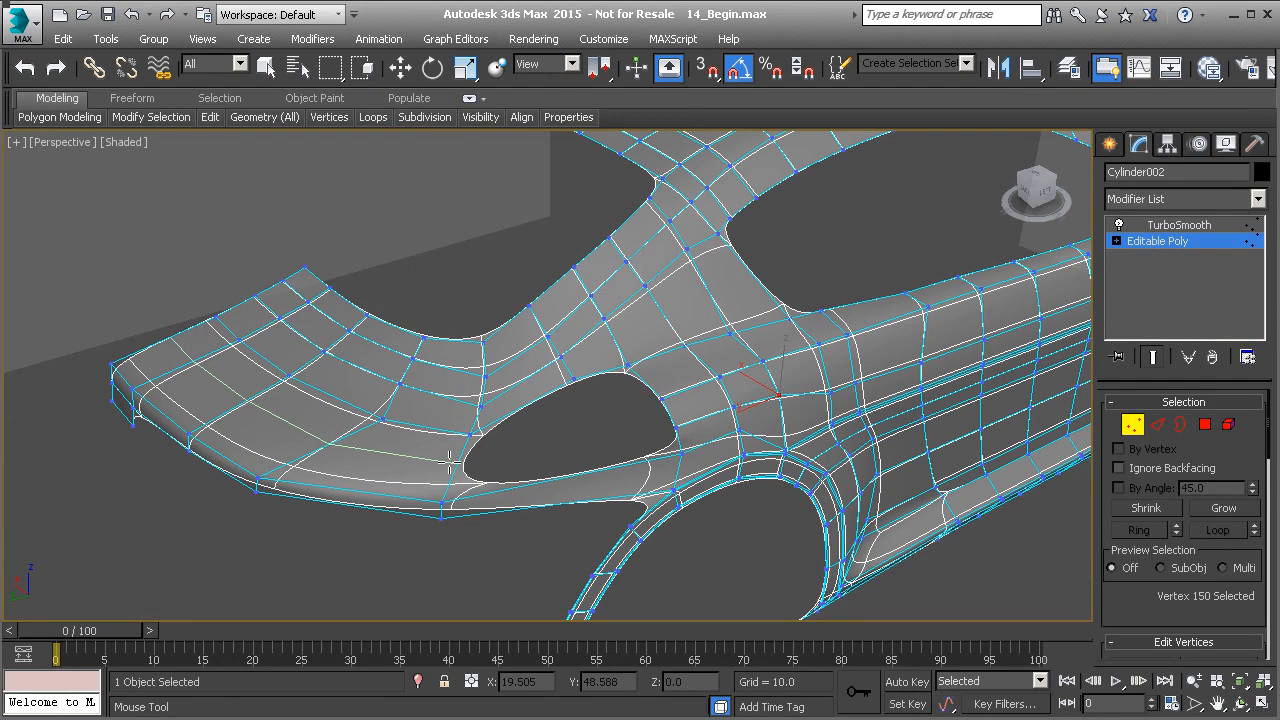
pyautogui.click(452, 455)
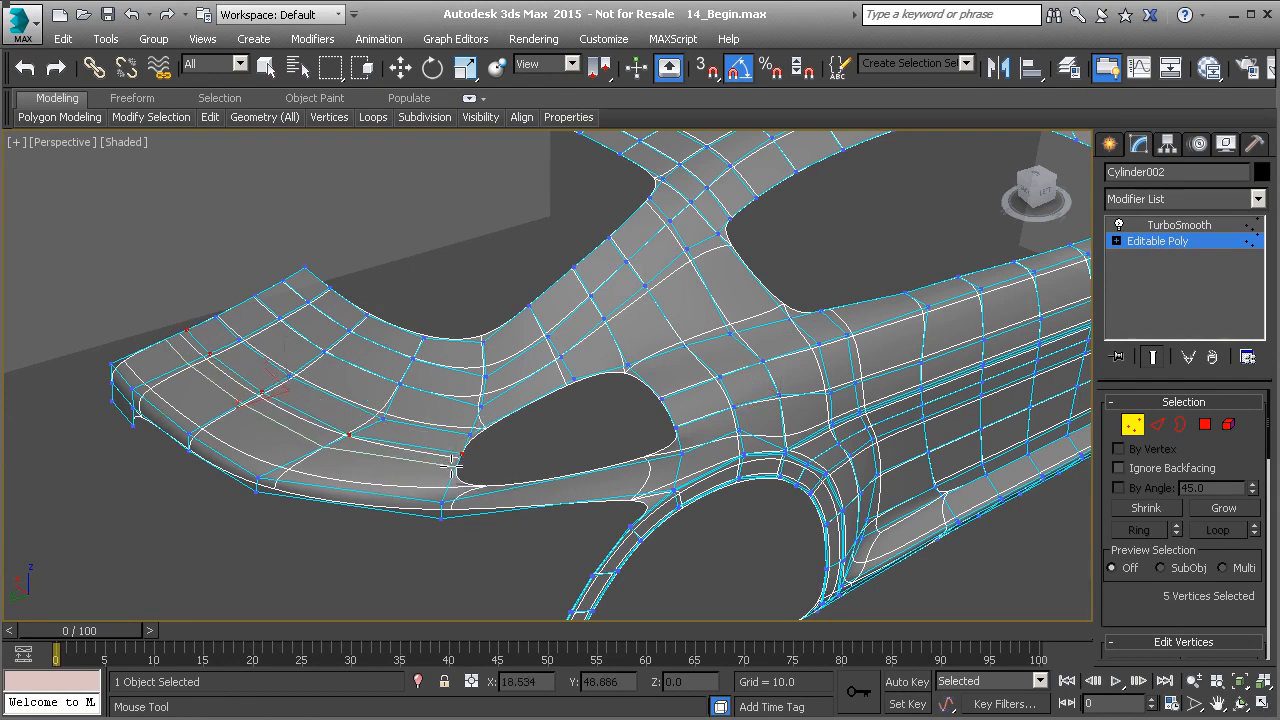
pyautogui.click(301, 455)
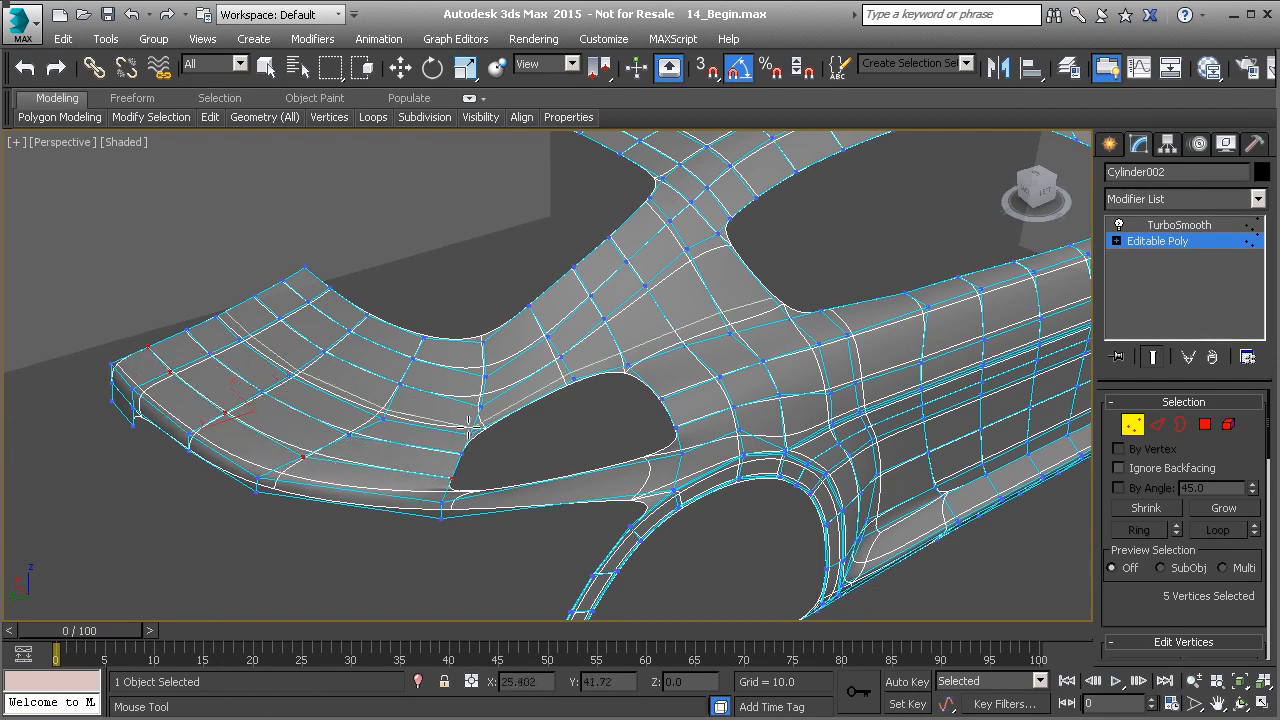
pyautogui.moveTo(514, 439); pyautogui.dragTo(454, 434, button='middle')
pyautogui.press('w')
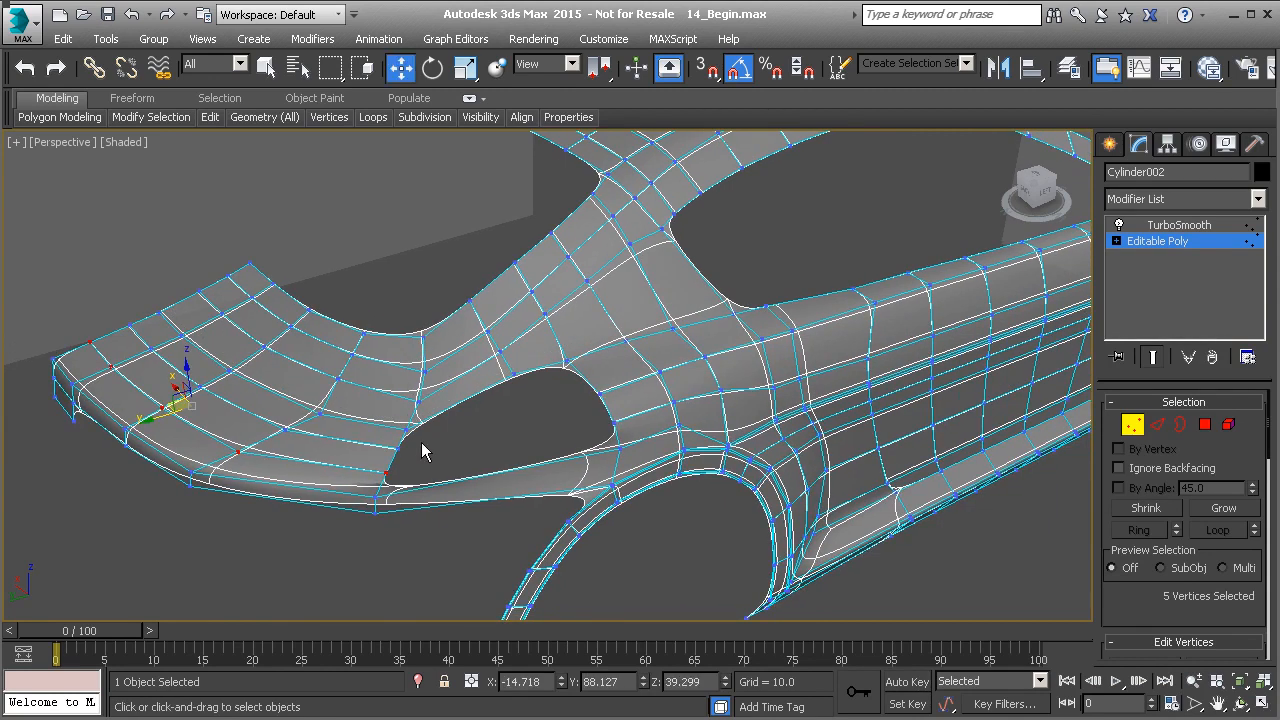
# - Remove the three-edge loop running from the rear window edge down to the middle of the side opening's upper edge
pyautogui.scroll(5, 426, 446)
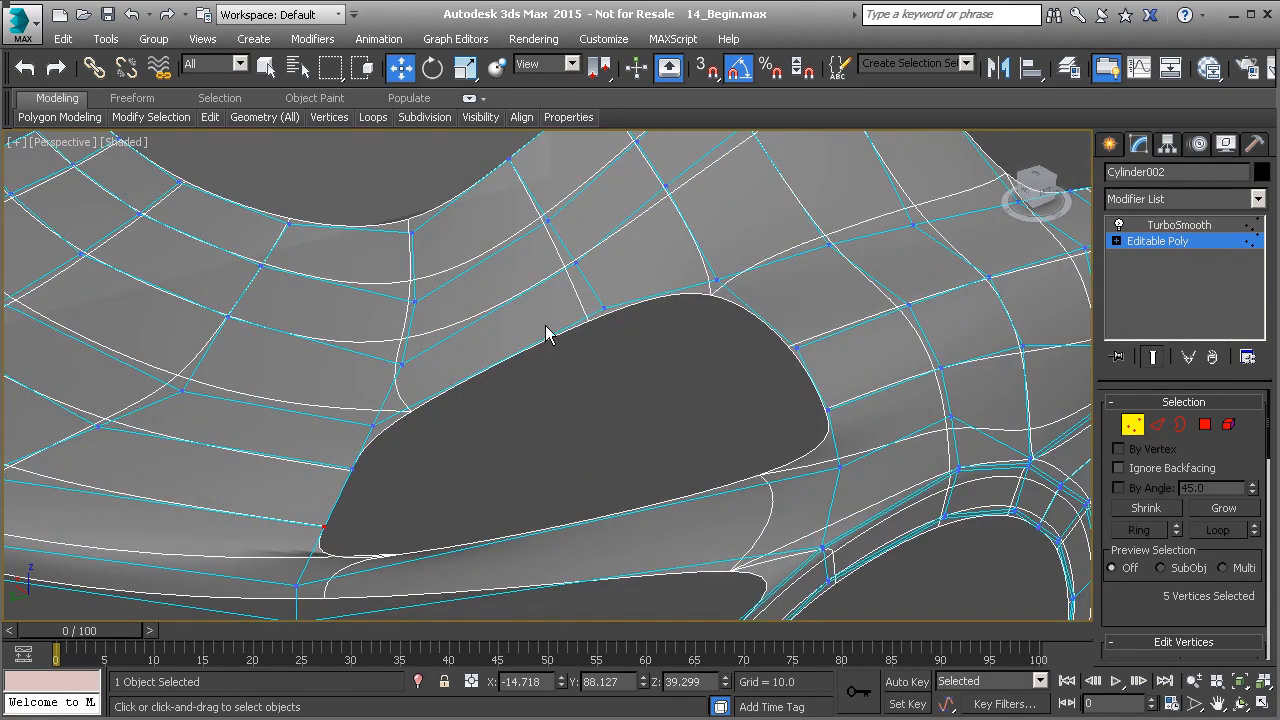
pyautogui.scroll(-5, 605, 330)
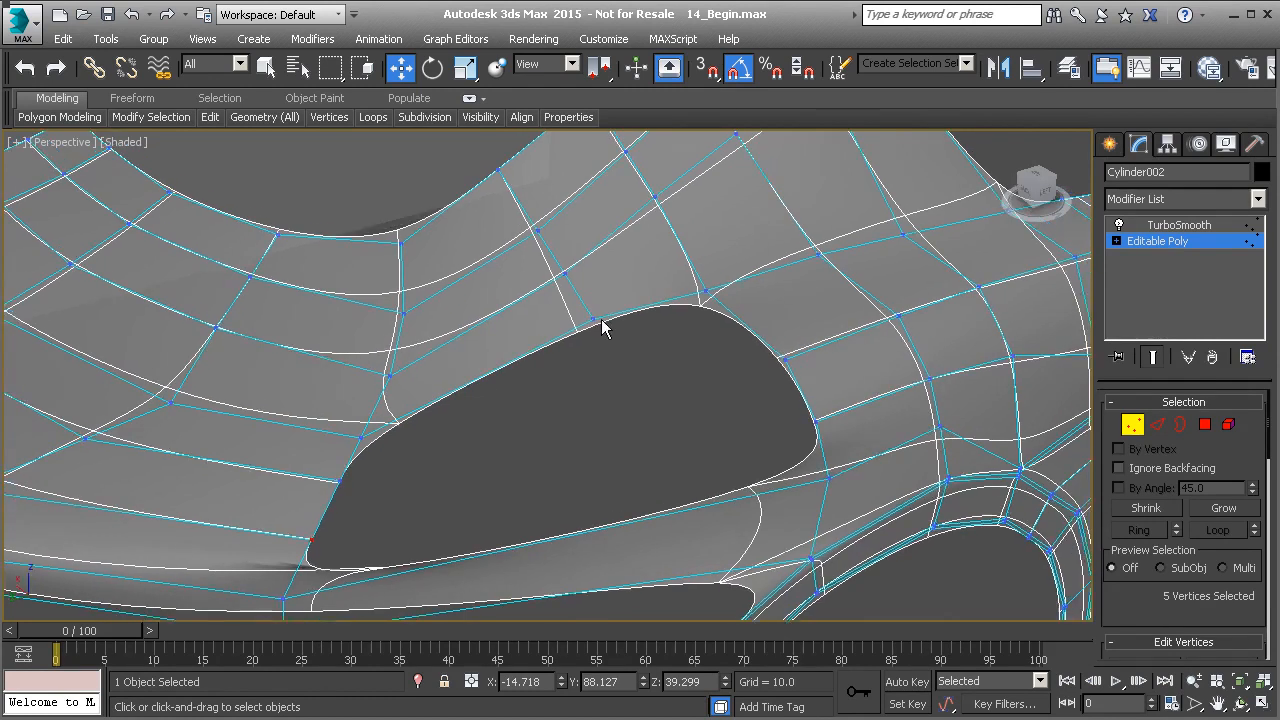
pyautogui.scroll(3, 565, 333)
pyautogui.press('2')
pyautogui.doubleClick(569, 306)
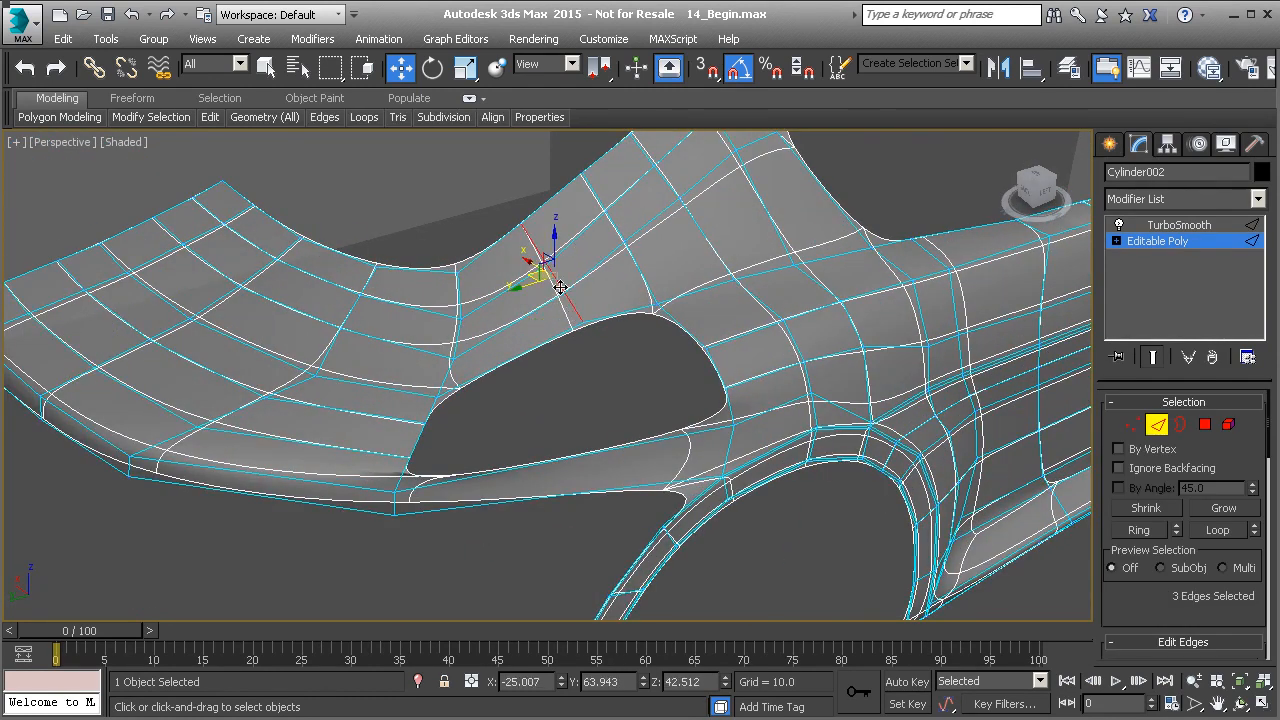
pyautogui.press('BackSpace')
# - Bridge the uppermost trunk-side edge of the side opening to the facing quarter-panel edge
pyautogui.press('3')
pyautogui.click(436, 409)
pyautogui.press('2')
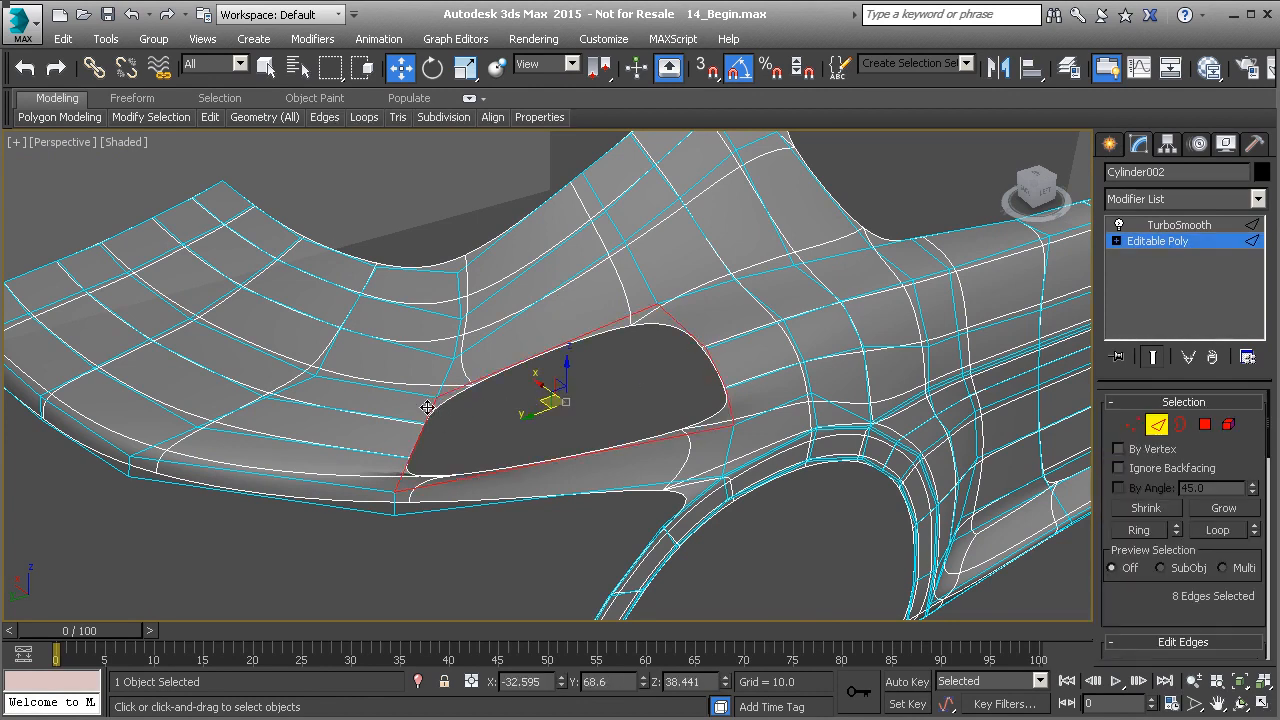
pyautogui.click(432, 410)
pyautogui.keyDown('ctrl'); pyautogui.click(688, 332); pyautogui.keyUp('ctrl')
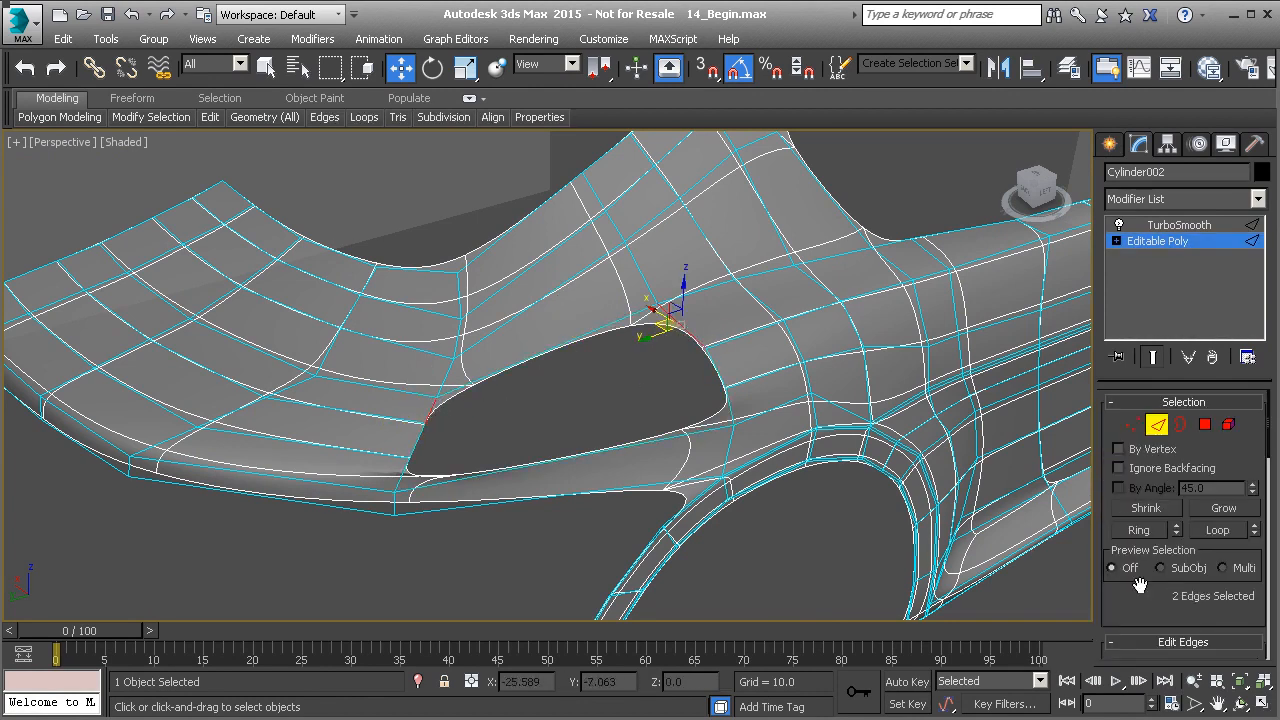
pyautogui.scroll(-3, 1140, 560)
pyautogui.click(1136, 614)
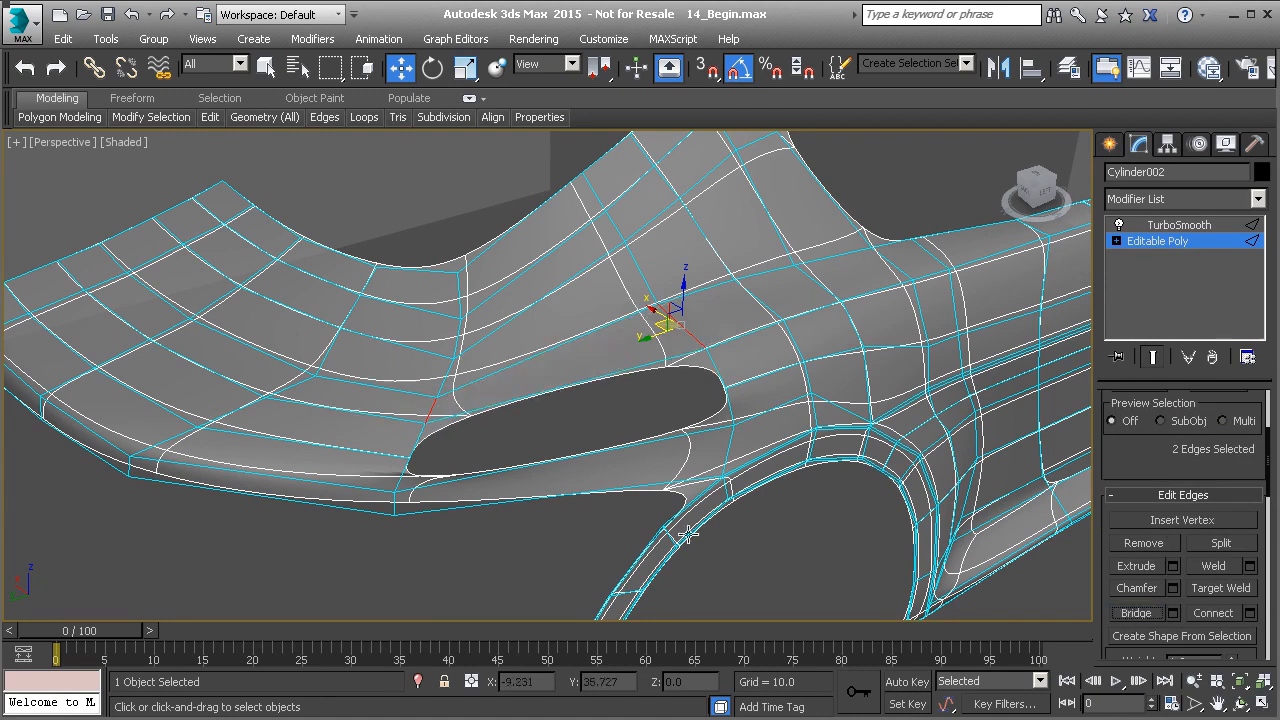
# - Bridge the two remaining facing edge pairs of the side opening, working down toward the wheel arch
pyautogui.click(419, 445)
pyautogui.keyDown('ctrl'); pyautogui.click(732, 383); pyautogui.keyUp('ctrl')
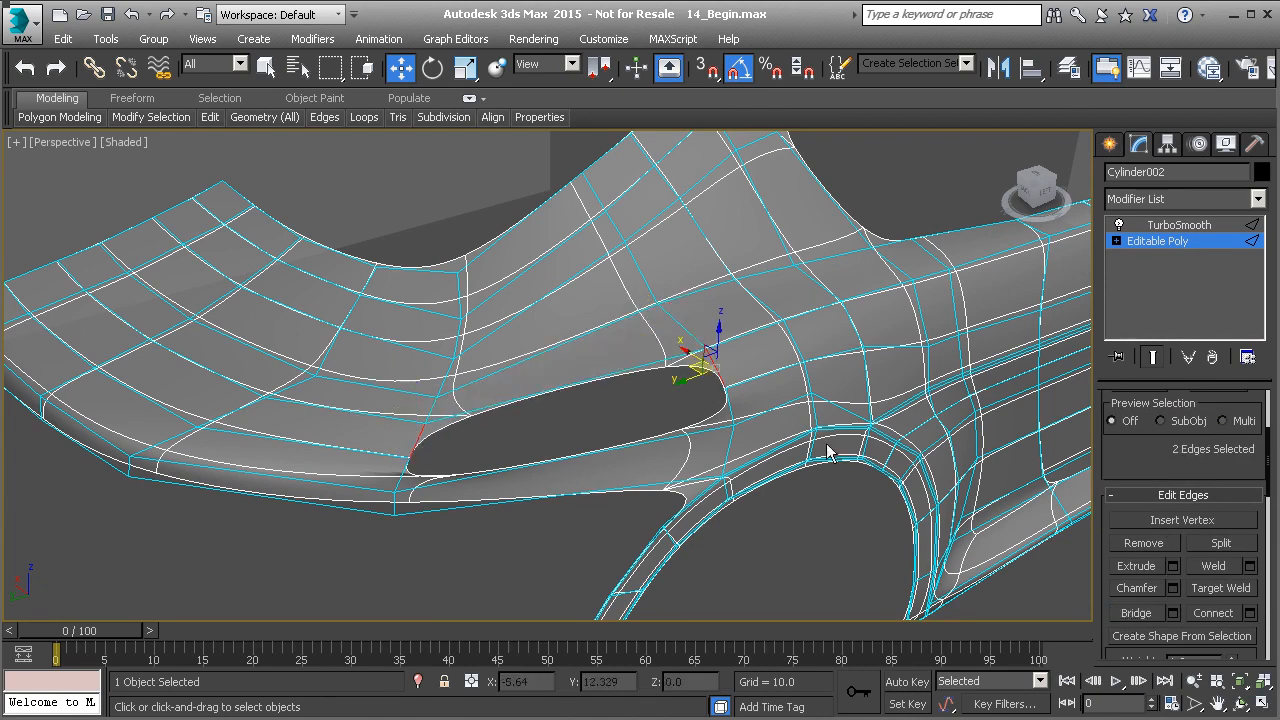
pyautogui.click(1138, 612)
pyautogui.click(402, 472)
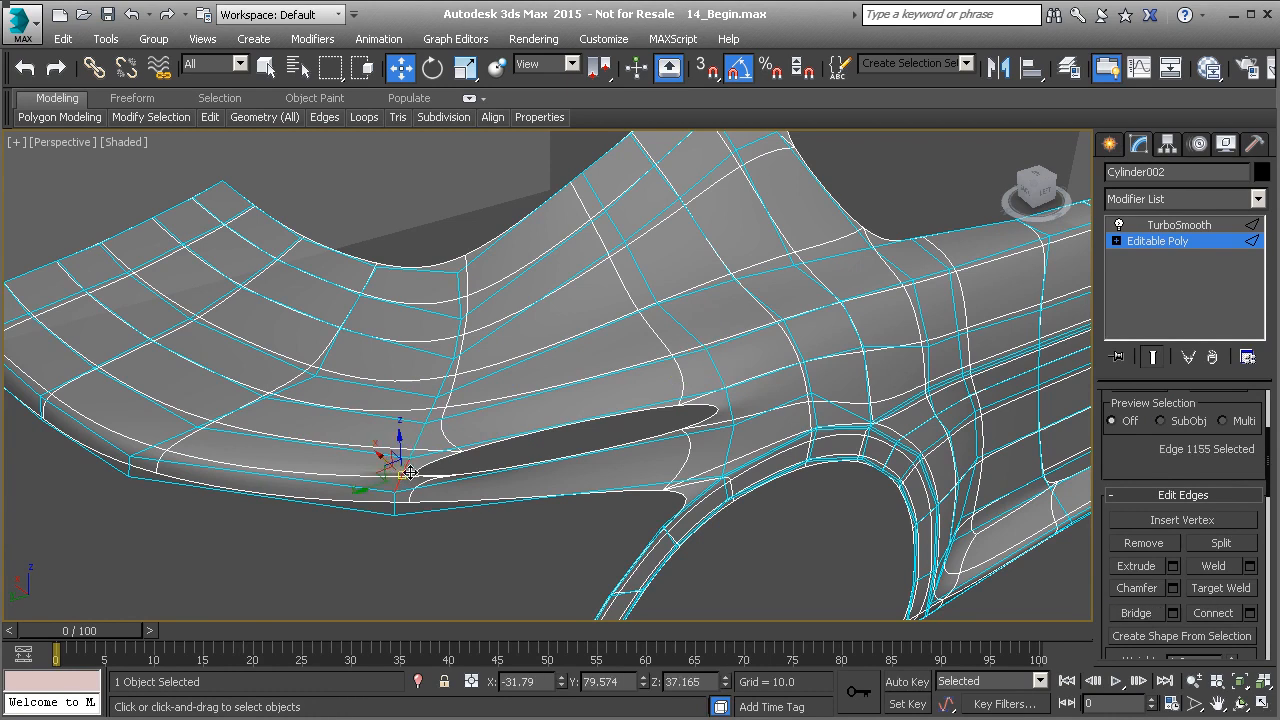
pyautogui.keyDown('ctrl'); pyautogui.click(738, 421); pyautogui.keyUp('ctrl')
pyautogui.click(1134, 612)
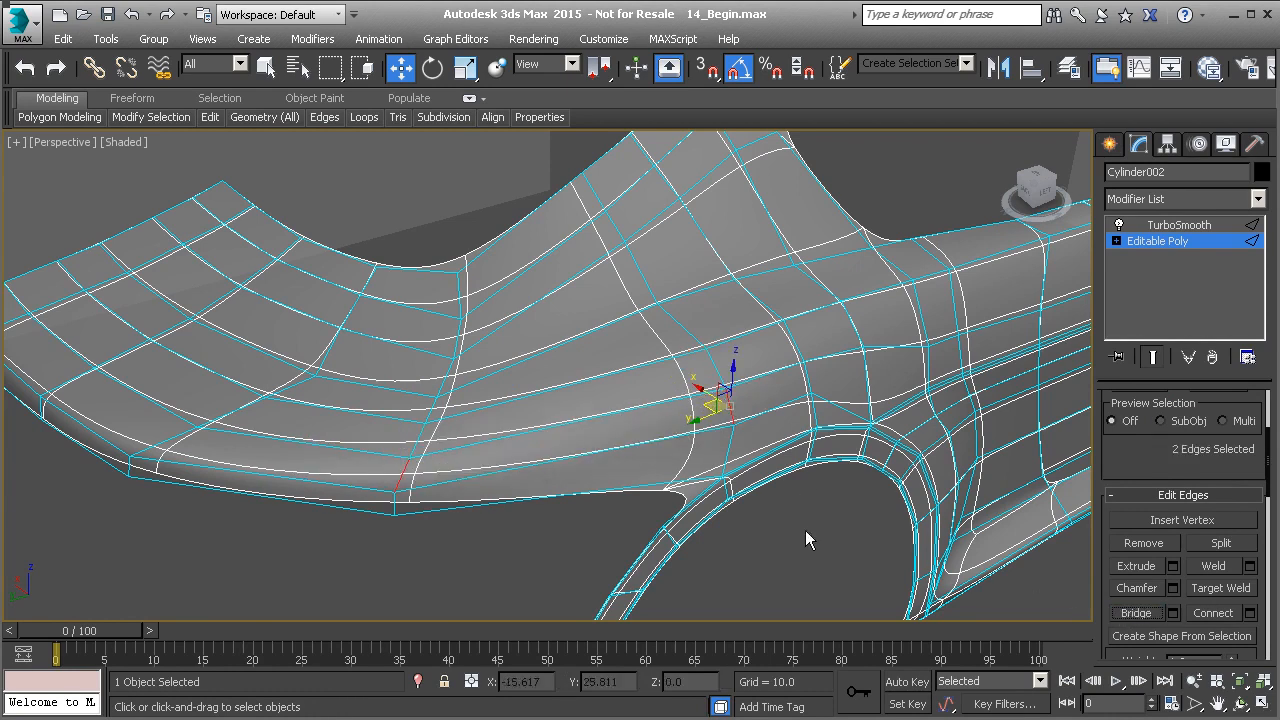
# - Leave sub-object editing and examine the smoothed trunk and quarter-panel surface in the perspective and top views
pyautogui.keyDown('alt'); pyautogui.moveTo(615, 348); pyautogui.dragTo(553, 371, button='middle'); pyautogui.keyUp('alt')
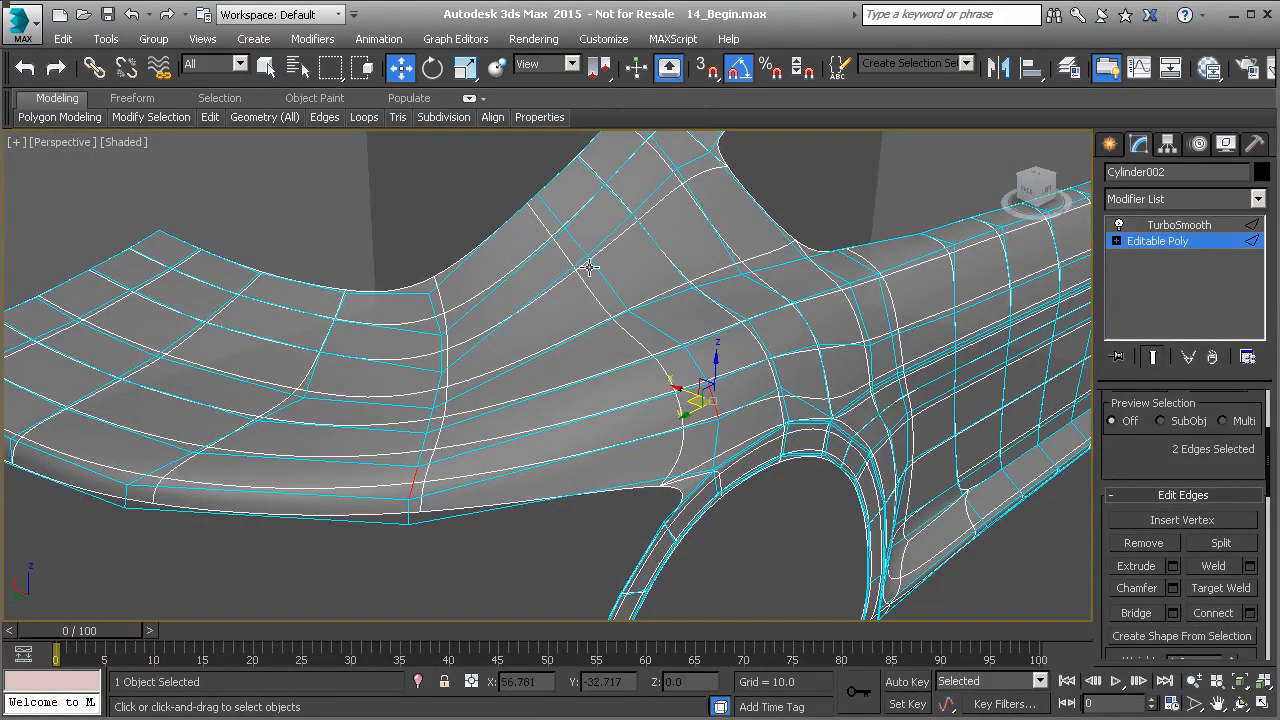
pyautogui.click(1148, 246)
pyautogui.click(512, 188)
pyautogui.scroll(-3, 499, 222)
pyautogui.keyDown('alt'); pyautogui.moveTo(500, 249); pyautogui.dragTo(501, 334, button='middle'); pyautogui.keyUp('alt')
pyautogui.click(462, 350)
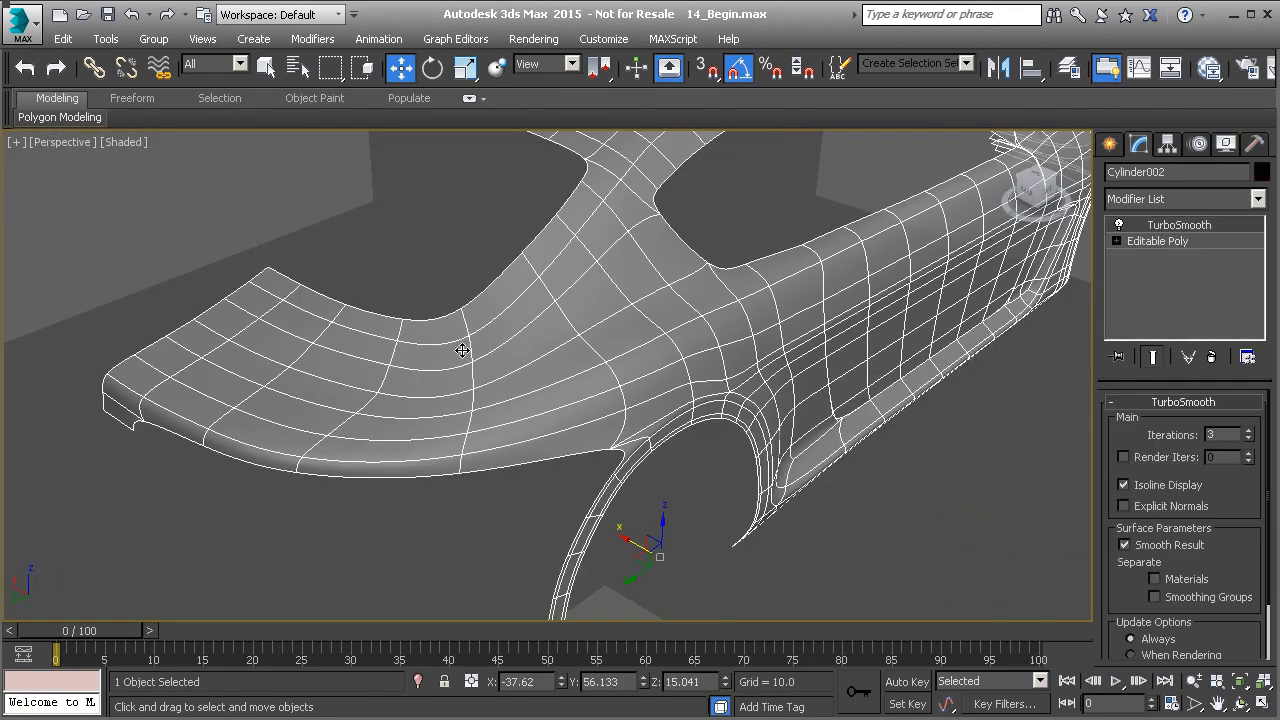
pyautogui.press('t')
pyautogui.scroll(5, 527, 436)
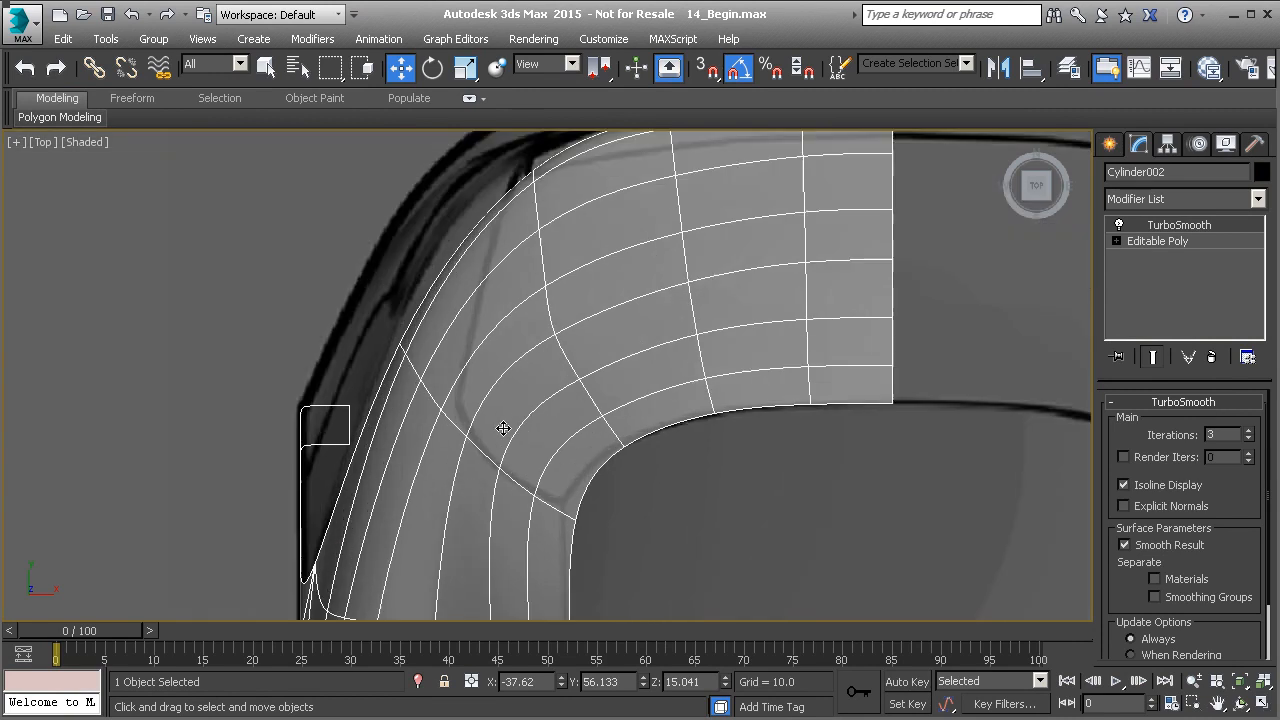
# - In the top view, shift three vertices at the trunk's front corner onto the blueprint's trunk seam
pyautogui.click(1157, 242)
pyautogui.press('1')
pyautogui.moveTo(554, 457); pyautogui.dragTo(626, 363, button='middle')
pyautogui.scroll(2, 481, 445)
pyautogui.scroll(-2, 626, 363)
pyautogui.click(606, 442)
pyautogui.moveTo(614, 443); pyautogui.dragTo(600, 349, button='middle')
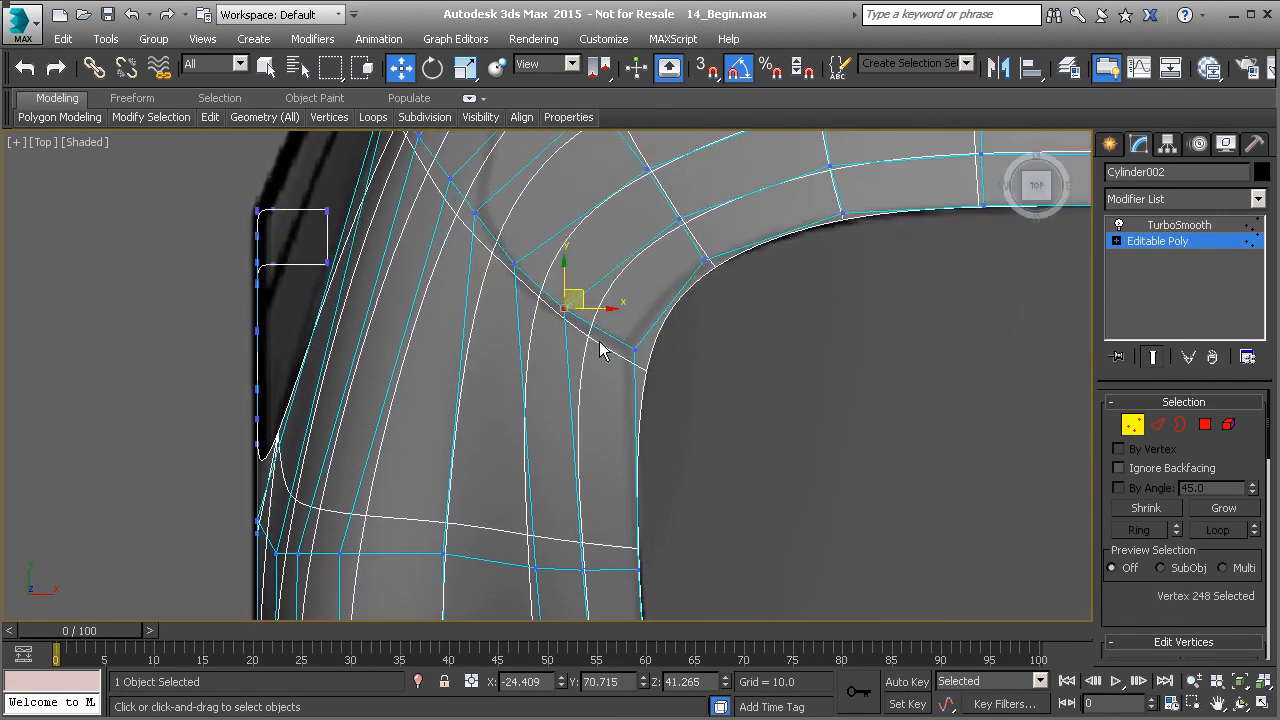
pyautogui.keyDown('ctrl'); pyautogui.click(520, 263); pyautogui.keyUp('ctrl')
pyautogui.moveTo(561, 277); pyautogui.dragTo(570, 288)
pyautogui.moveTo(503, 206); pyautogui.dragTo(508, 382, button='middle')
pyautogui.click(489, 311)
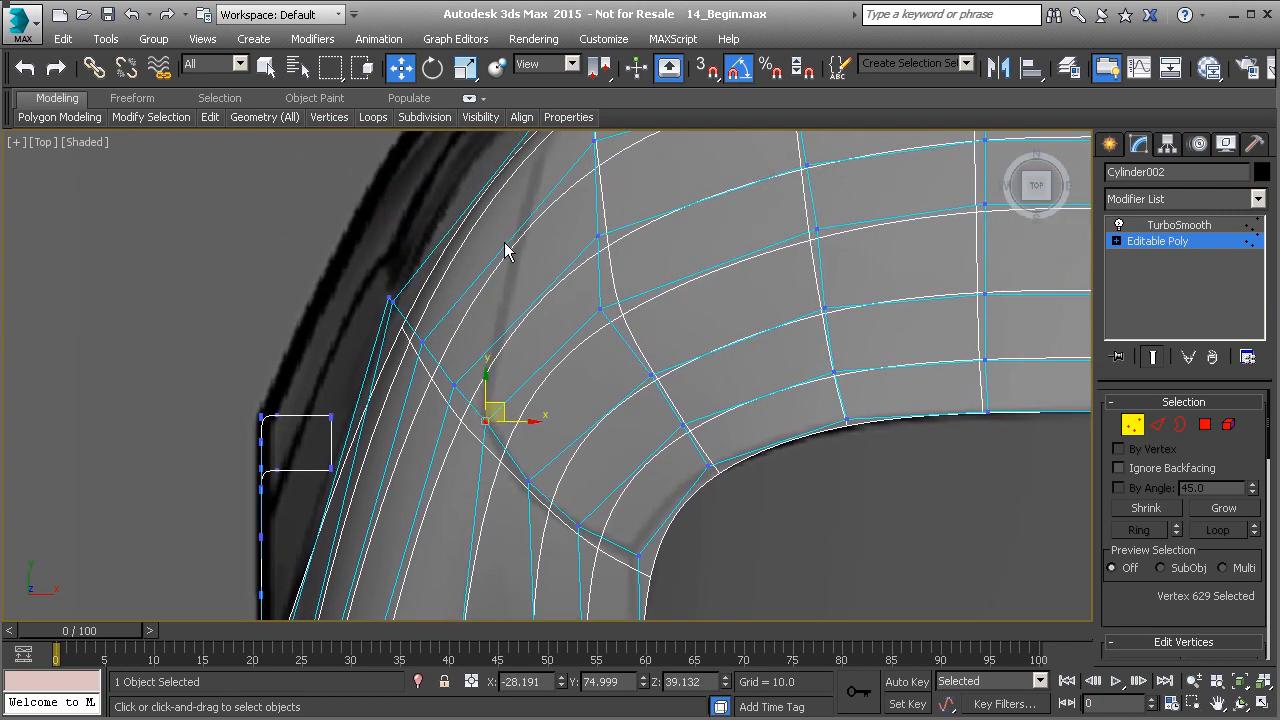
# - Move two vertices of the trunk's rear corner outward onto the blueprint seam, the second to about X -26.67, Y 82.94
pyautogui.moveTo(546, 165); pyautogui.dragTo(529, 294, button='middle')
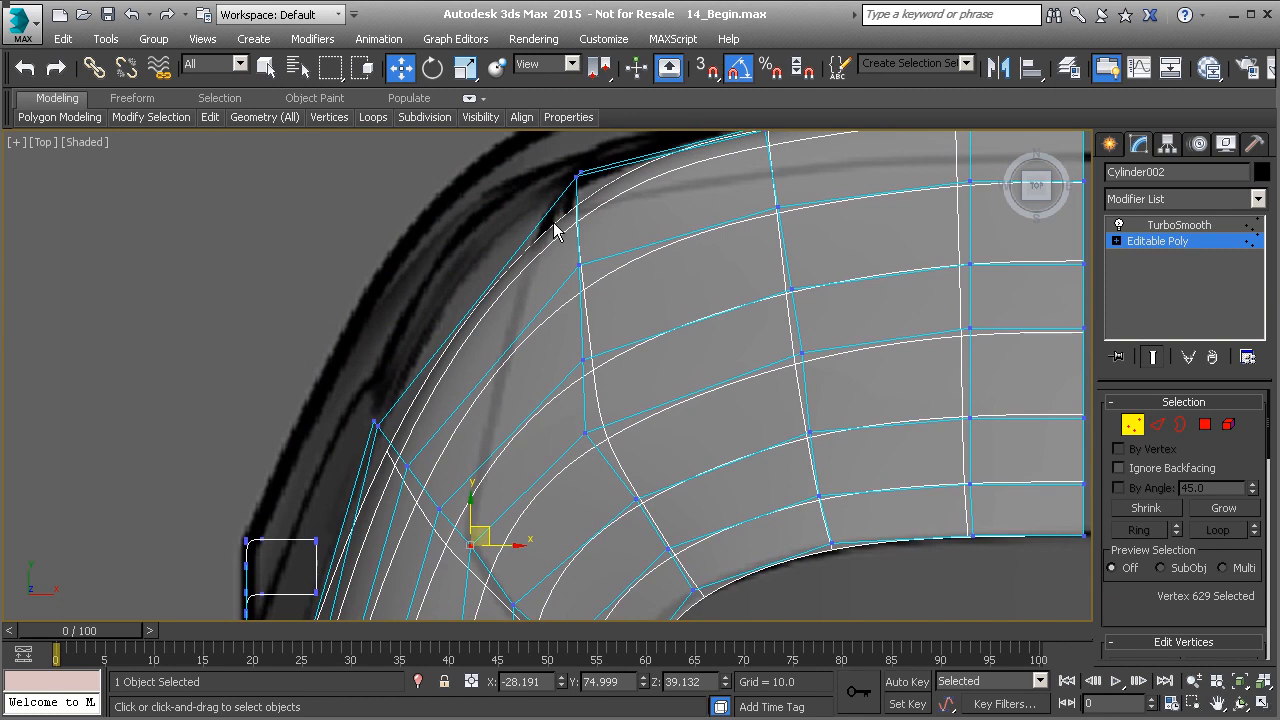
pyautogui.click(579, 263)
pyautogui.moveTo(590, 253); pyautogui.dragTo(547, 252)
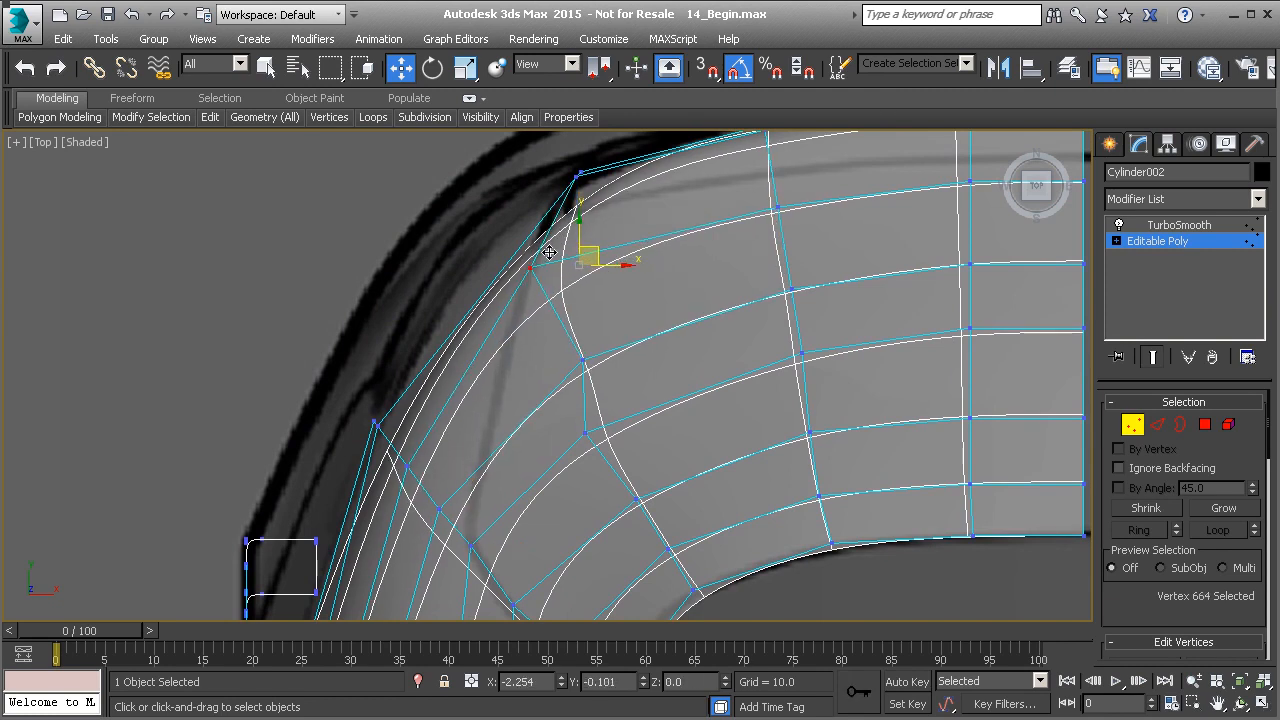
pyautogui.moveTo(551, 337); pyautogui.dragTo(544, 310, button='middle')
pyautogui.click(548, 326)
pyautogui.moveTo(549, 316); pyautogui.dragTo(511, 319)
pyautogui.moveTo(508, 386); pyautogui.dragTo(540, 322, button='middle')
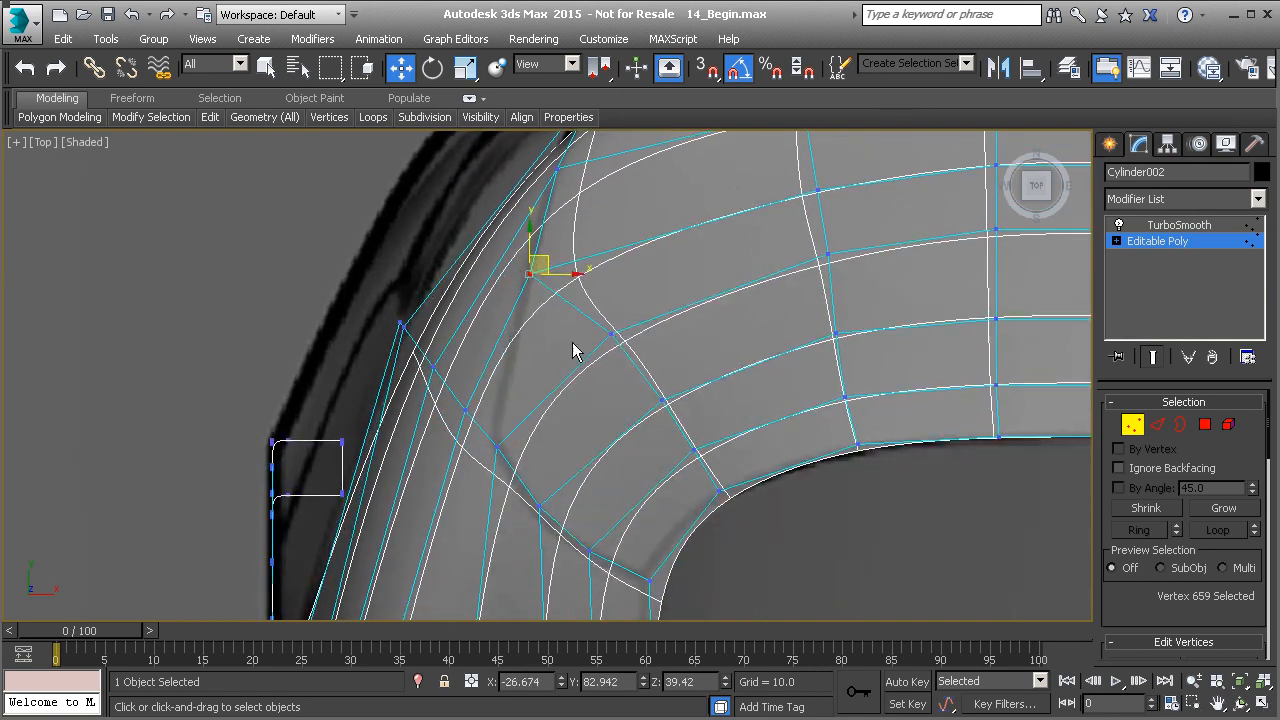
# - Target Weld the inner trunk corner vertex to the neighbouring vertex on the seam
pyautogui.rightClick(612, 357)
pyautogui.click(566, 494)
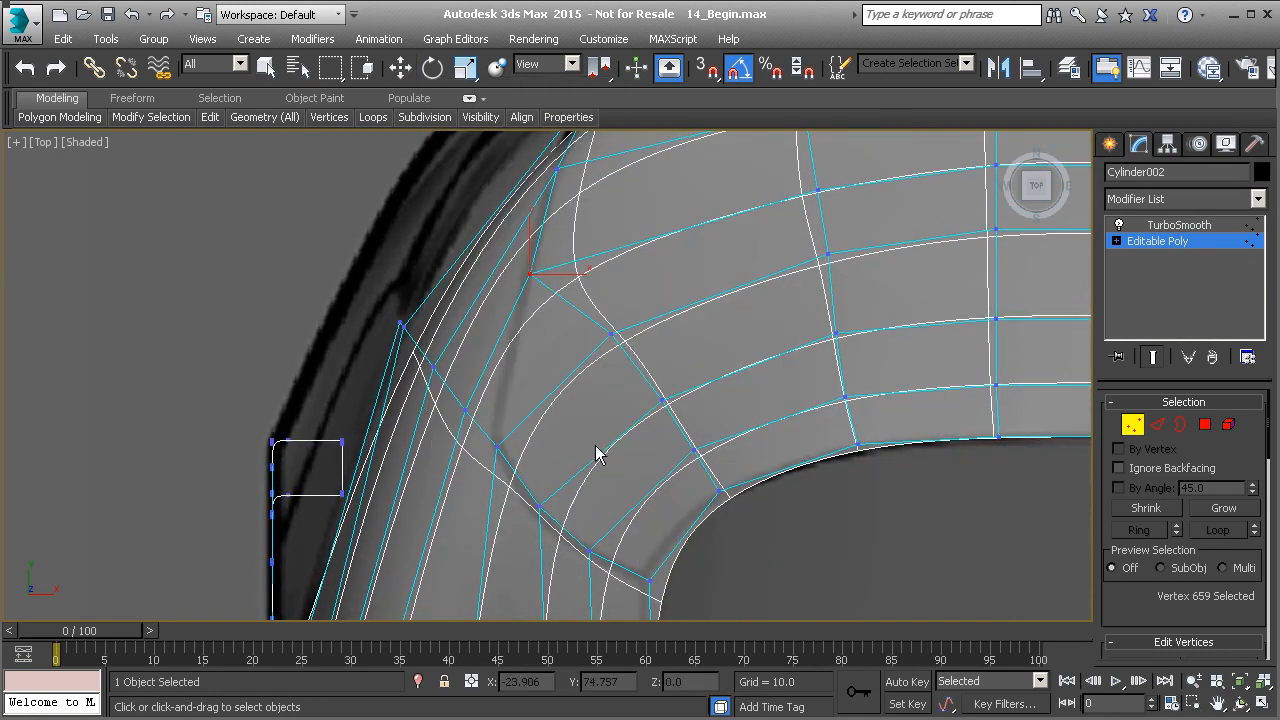
pyautogui.click(498, 448)
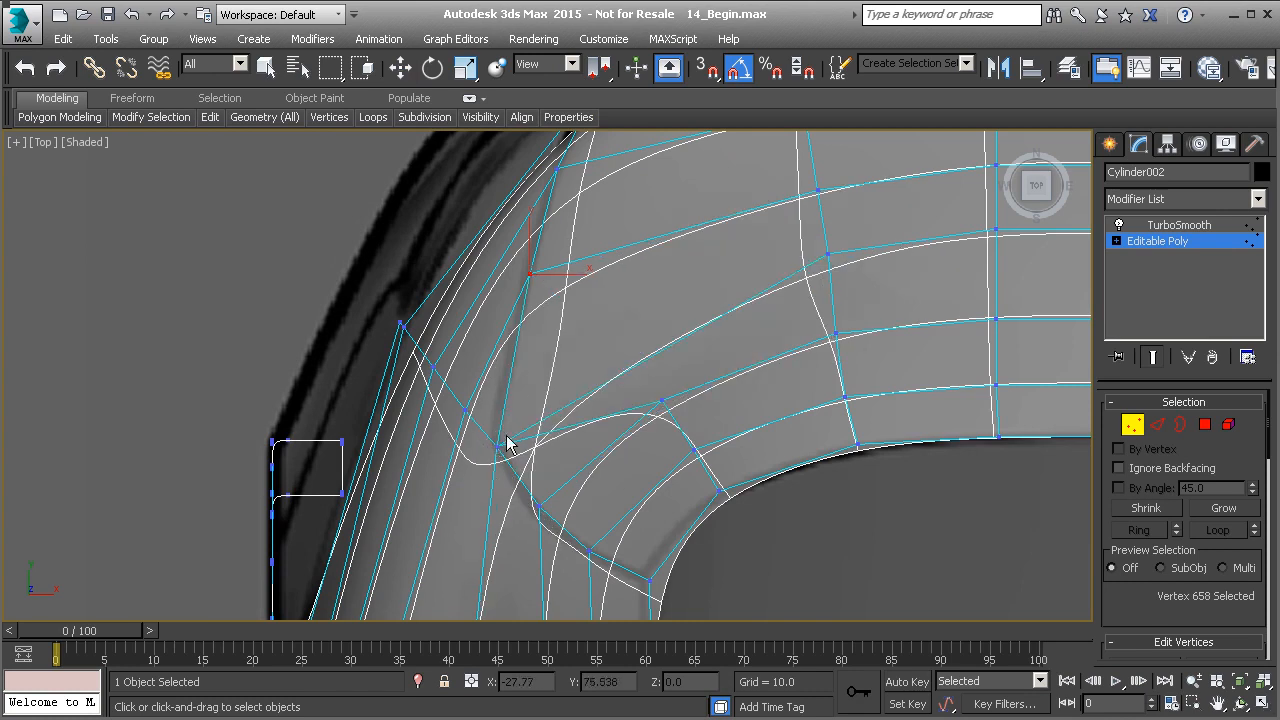
pyautogui.press('w')
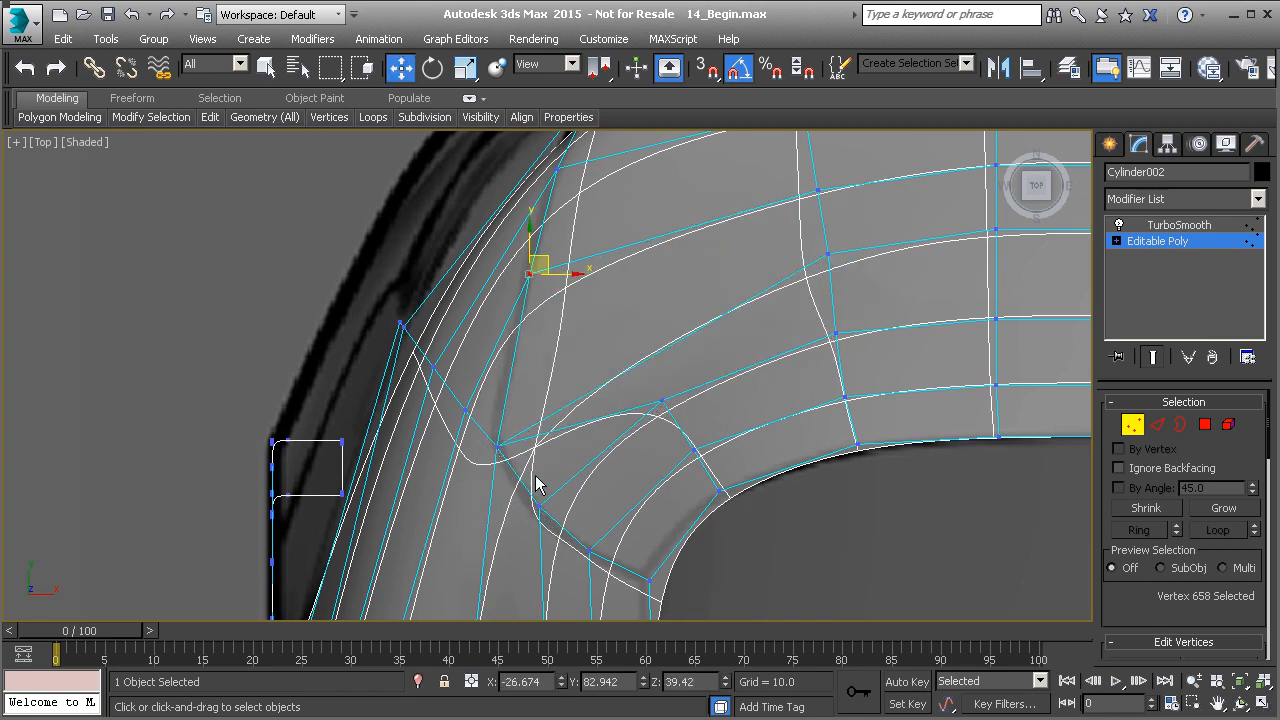
# - Remove the three edges running from the welded seam vertex to the rear window's corner, along with their vertices
pyautogui.moveTo(663, 400); pyautogui.dragTo(600, 443, button='middle')
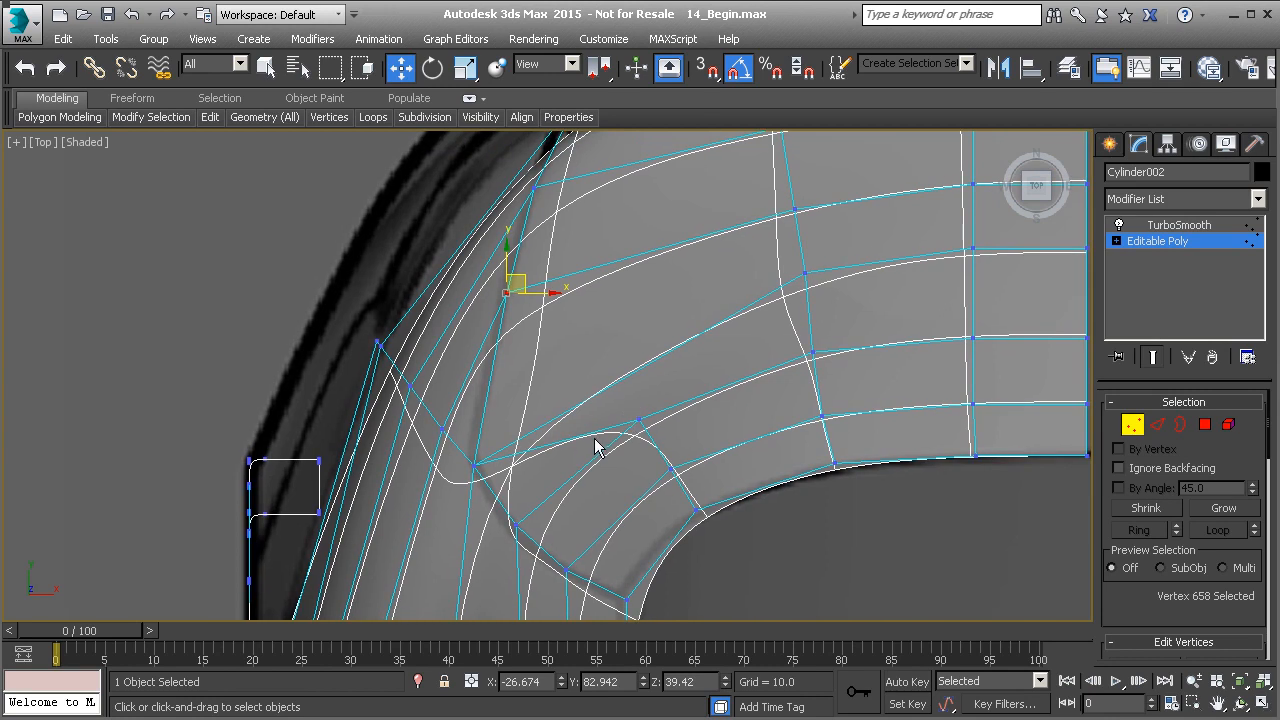
pyautogui.press('2')
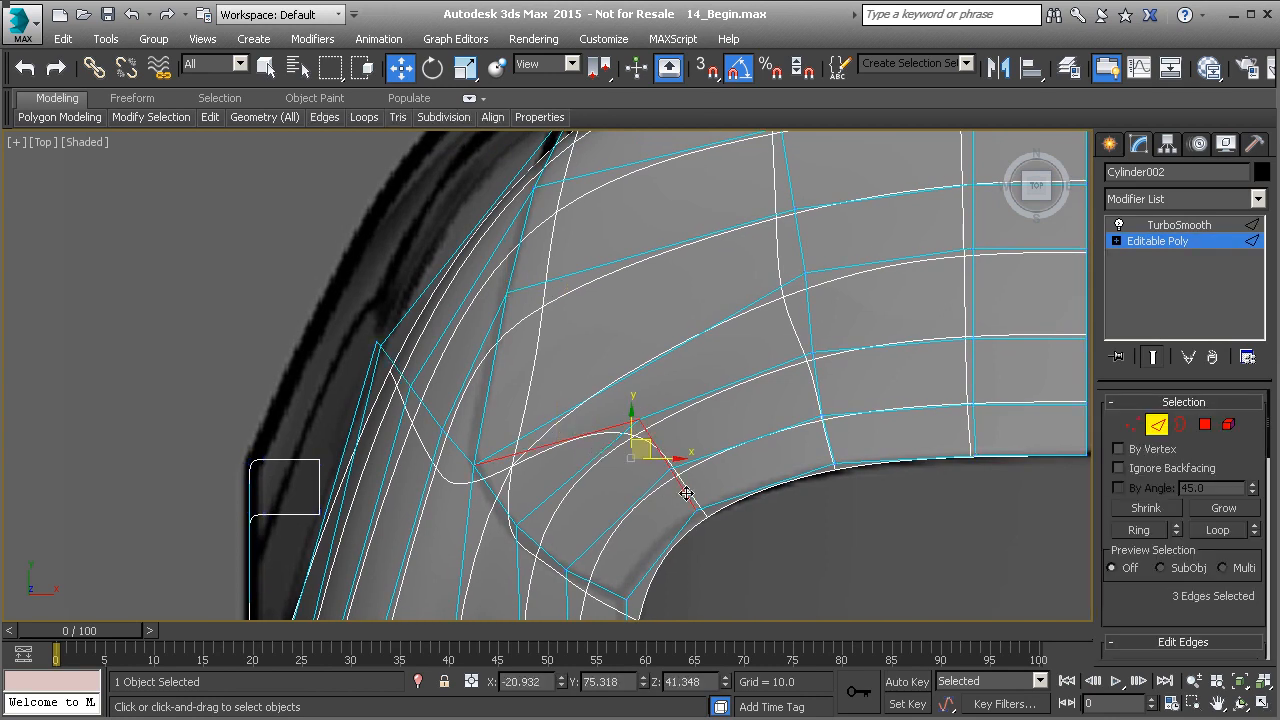
pyautogui.hotkey('ctrl', 'BackSpace')
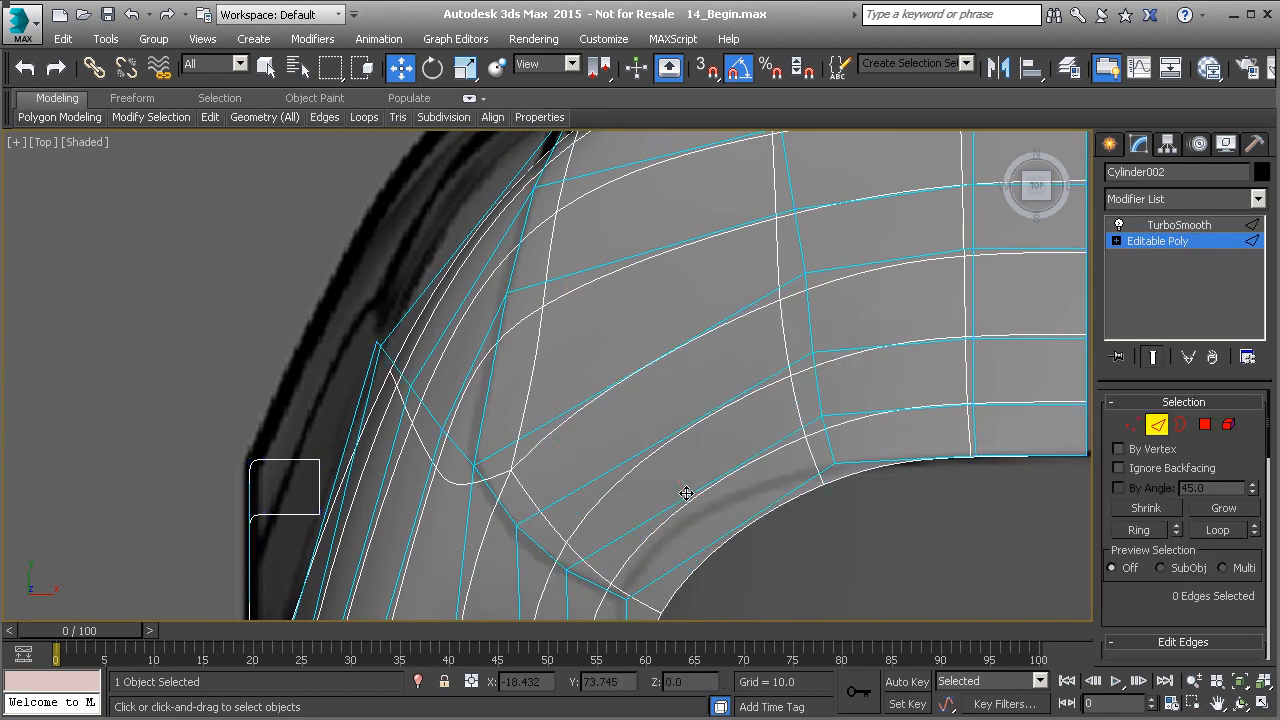
# - Examine the trunk corner's edge flow against the blueprints from the top, back and perspective views
pyautogui.scroll(-3, 680, 505)
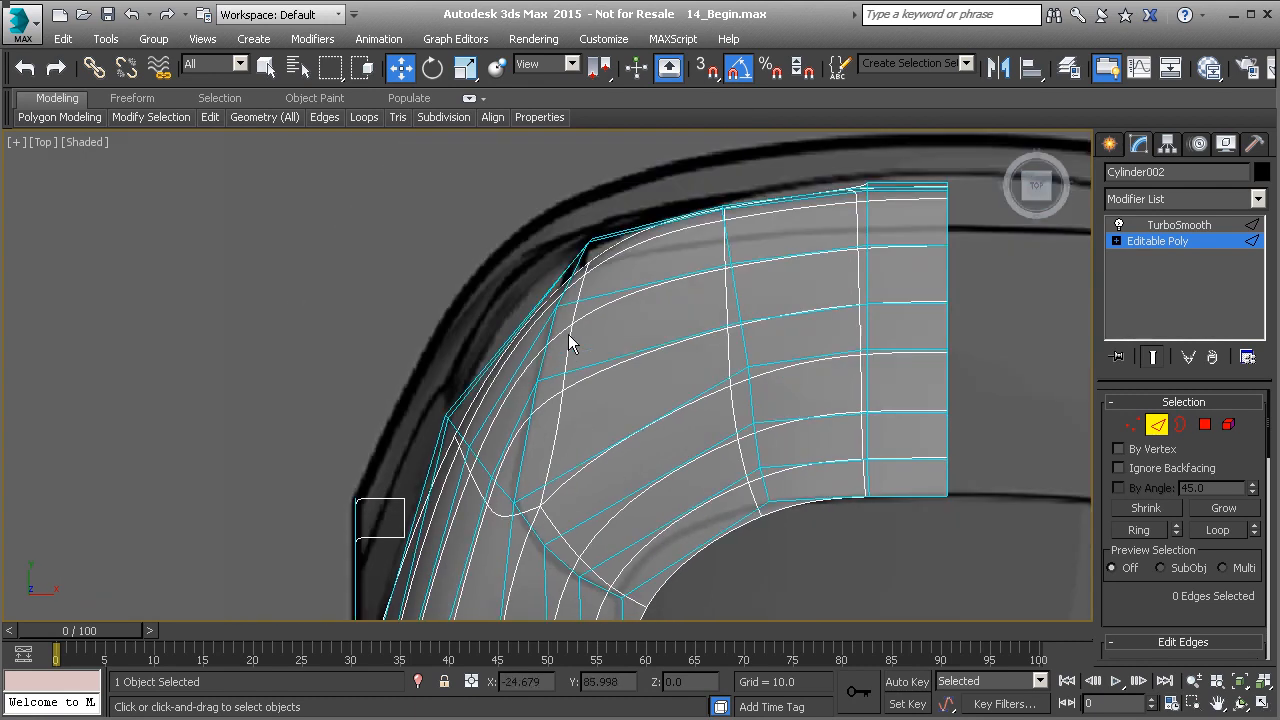
pyautogui.scroll(3, 570, 355)
pyautogui.moveTo(597, 333); pyautogui.dragTo(568, 368, button='middle')
pyautogui.scroll(-2, 563, 420)
pyautogui.moveTo(557, 458)
pyautogui.mouseDown(button='middle')
pyautogui.moveTo(546, 408)
pyautogui.moveTo(568, 445)
pyautogui.mouseUp(button='middle')
pyautogui.scroll(-2, 548, 408)
pyautogui.press('p')
pyautogui.scroll(-3, 568, 445)
pyautogui.press('z')
pyautogui.keyDown('alt'); pyautogui.moveTo(474, 469); pyautogui.dragTo(528, 427, button='middle'); pyautogui.keyUp('alt')
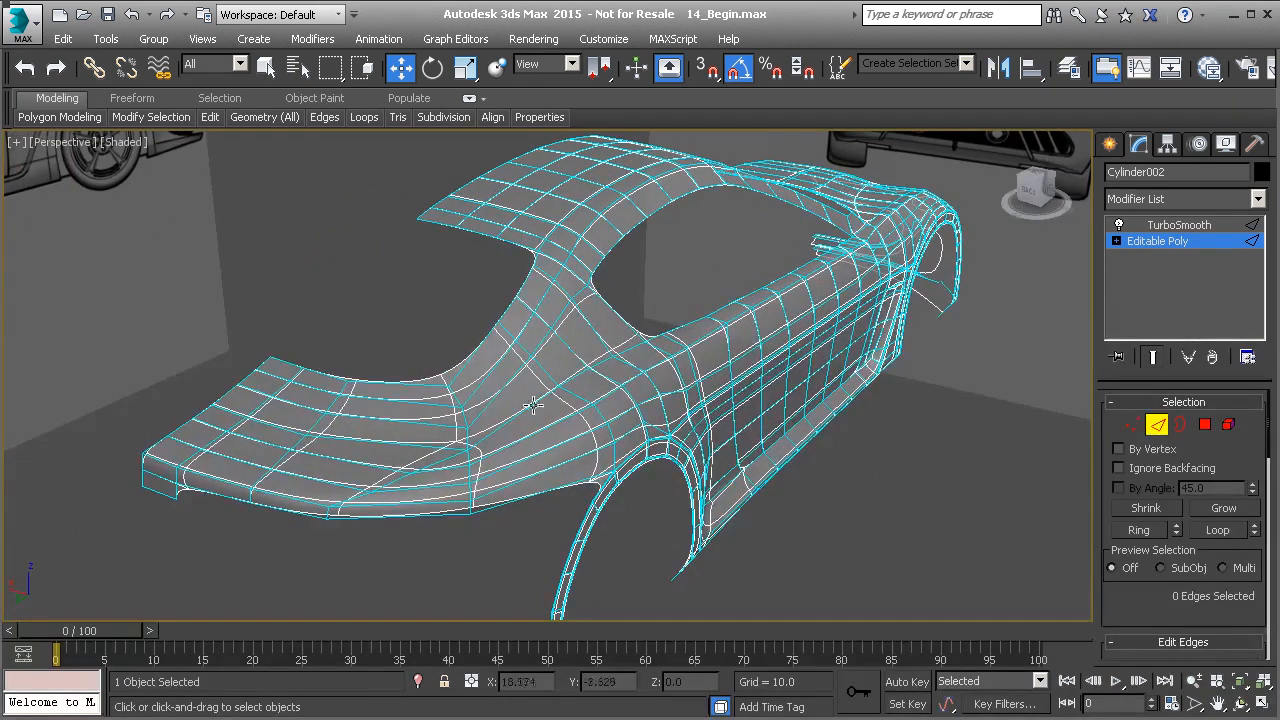
pyautogui.keyDown('alt'); pyautogui.moveTo(349, 503); pyautogui.dragTo(506, 505, button='middle'); pyautogui.keyUp('alt')
pyautogui.press('l')
pyautogui.press('v')
pyautogui.press('k')
pyautogui.scroll(2, 486, 343)
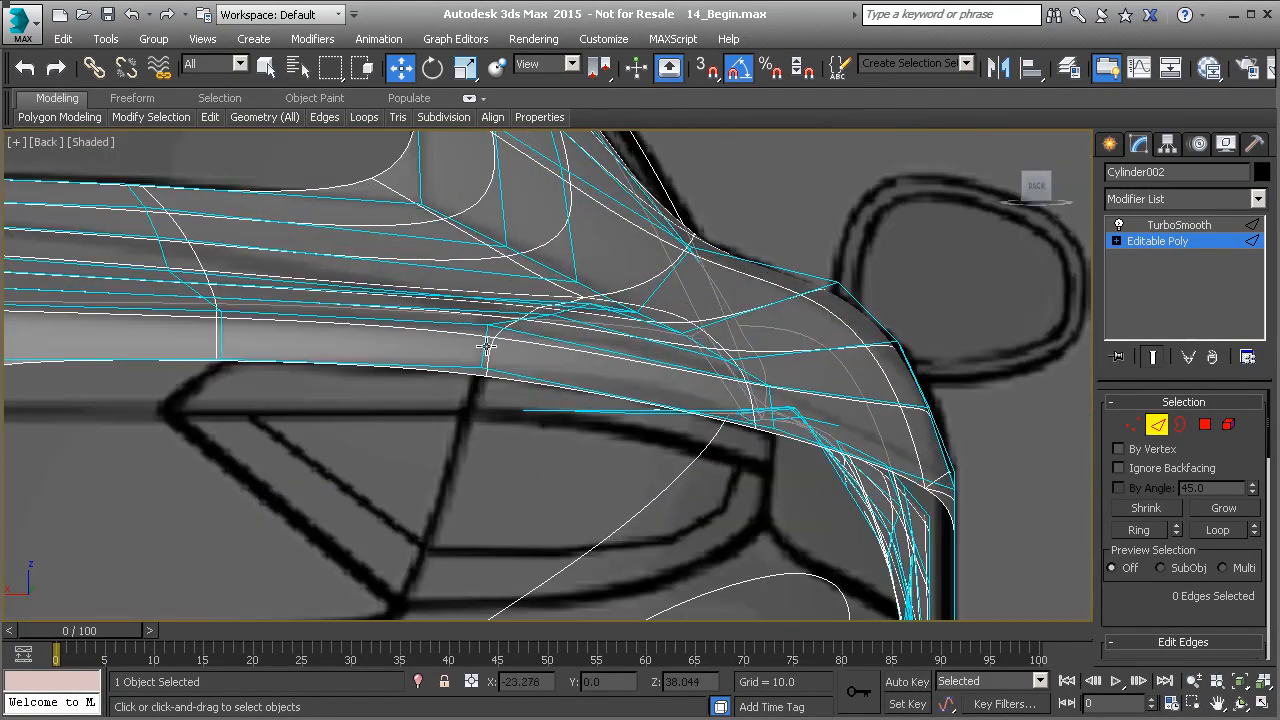
pyautogui.scroll(-1, 526, 332)
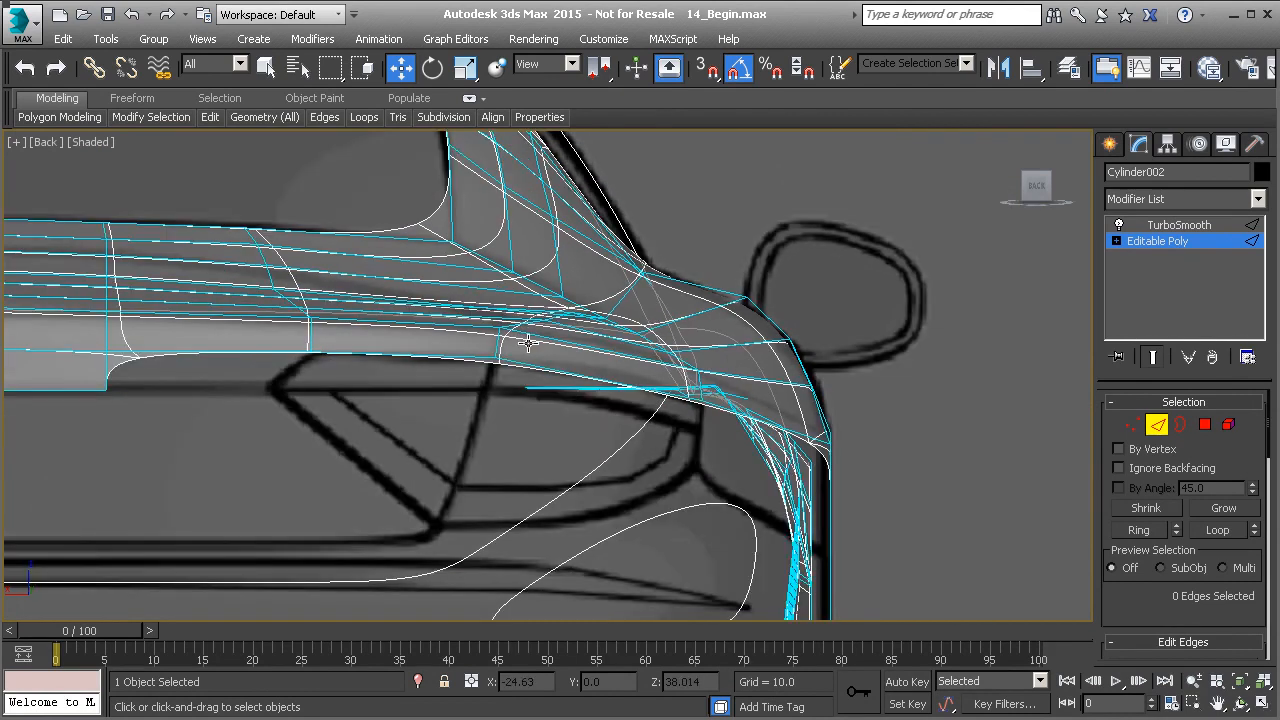
pyautogui.press('t')
pyautogui.scroll(4, 580, 280)
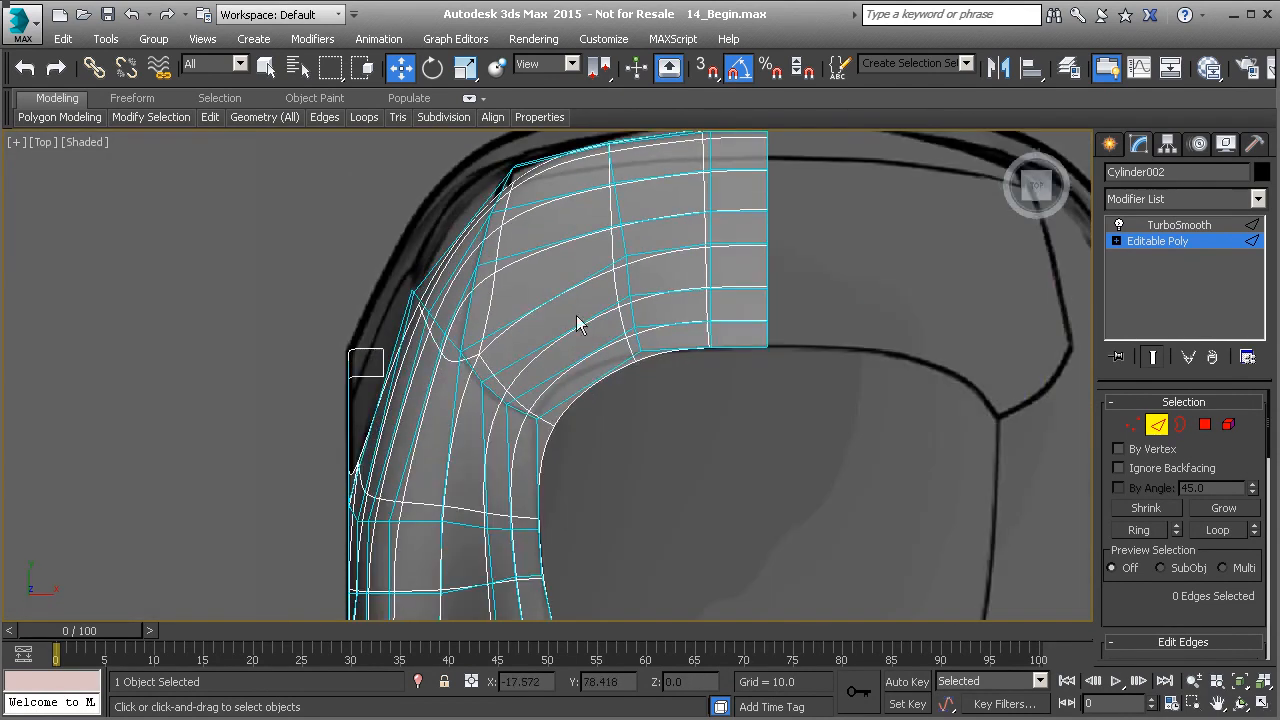
pyautogui.scroll(-4, 580, 375)
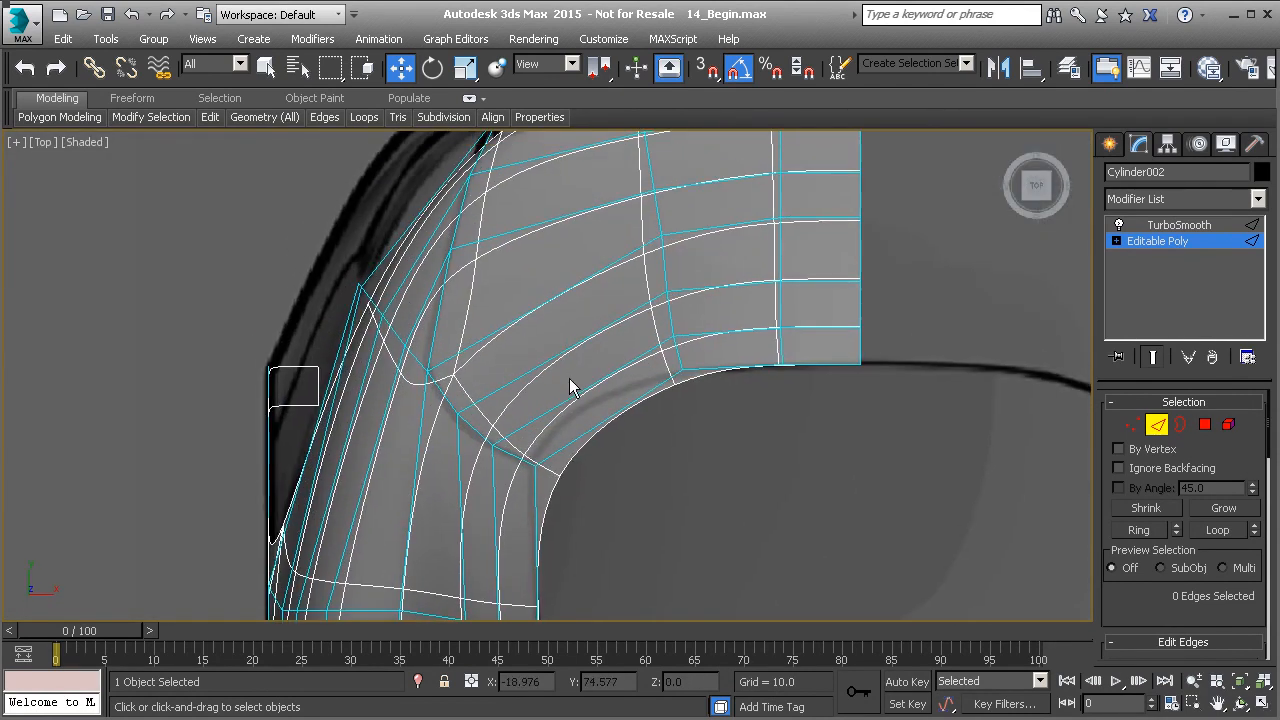
# - Insert an edge loop with Swift Loop between the trunk's corner edge and the neighbouring loop, running from the rear edge to the rear window
pyautogui.moveTo(213, 119)
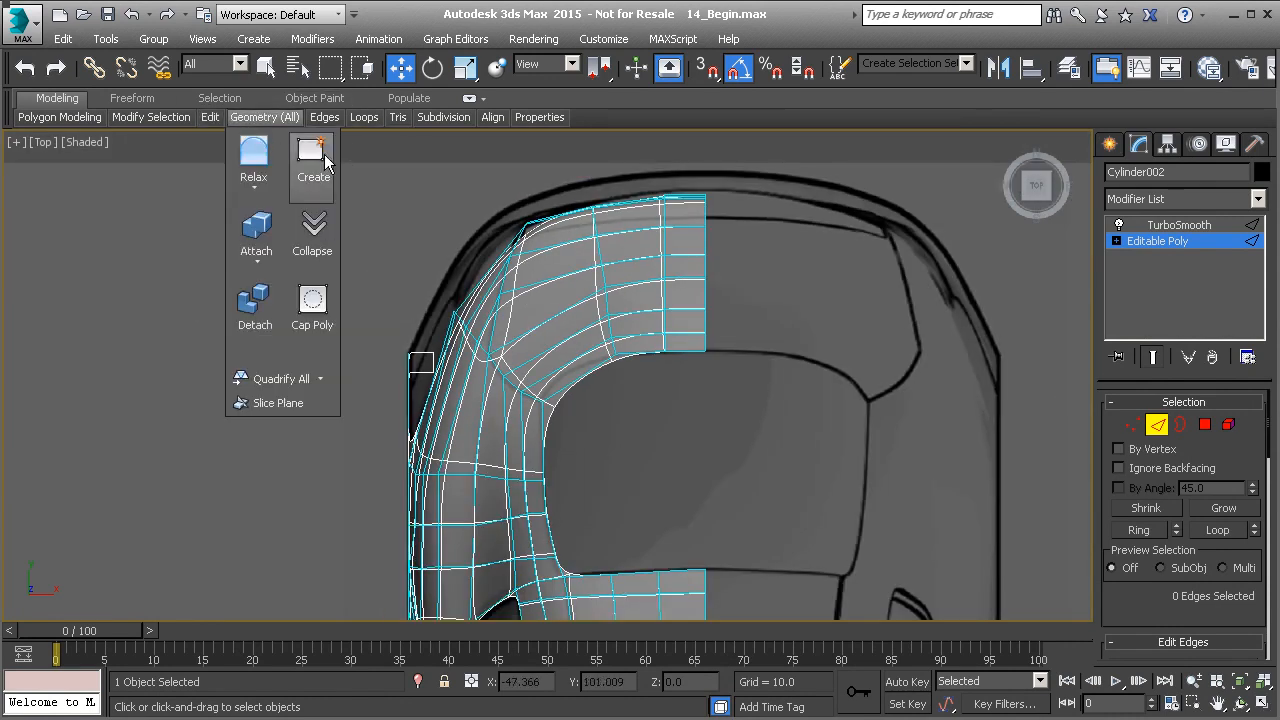
pyautogui.click(368, 168)
pyautogui.scroll(3, 543, 365)
pyautogui.click(546, 358)
pyautogui.moveTo(545, 359); pyautogui.dragTo(545, 397, button='middle')
pyautogui.rightClick(545, 397)
# - Reposition the new loop's vertices to follow the trunk's curve, and shift three neighbouring rear-edge vertices to about X -14.46, Y 93.01
pyautogui.press('1')
pyautogui.moveTo(607, 482); pyautogui.dragTo(522, 382)
pyautogui.moveTo(585, 412); pyautogui.dragTo(558, 396)
pyautogui.moveTo(507, 321); pyautogui.dragTo(531, 258)
pyautogui.click(547, 257)
pyautogui.click(531, 257)
pyautogui.moveTo(551, 247); pyautogui.dragTo(556, 350, button='middle')
pyautogui.moveTo(652, 285); pyautogui.dragTo(650, 281)
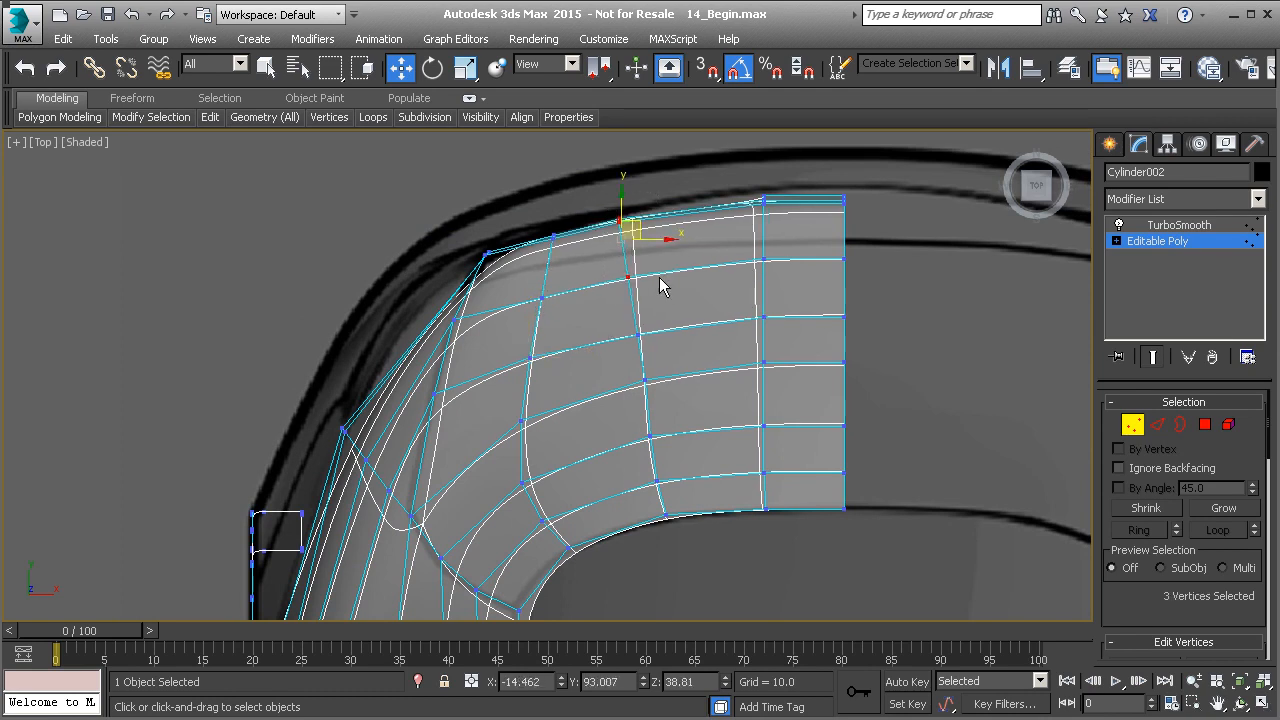
# - Examine the trunk from the back and in perspective, leaving sub-object mode and selecting TurboSmooth to check the smoothed surface
pyautogui.scroll(-2, 660, 282)
pyautogui.press('v')
pyautogui.press('k')
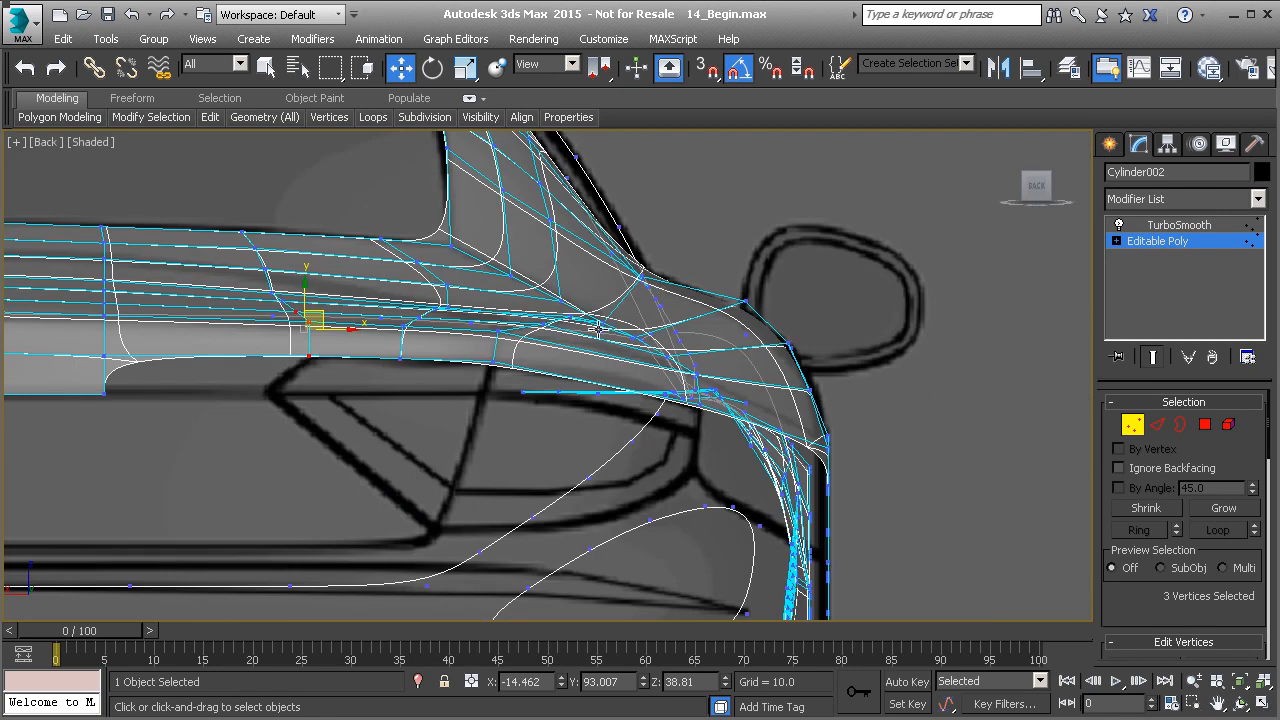
pyautogui.moveTo(551, 354); pyautogui.dragTo(702, 346, button='middle')
pyautogui.keyDown('alt'); pyautogui.moveTo(468, 360); pyautogui.dragTo(654, 377, button='middle'); pyautogui.keyUp('alt')
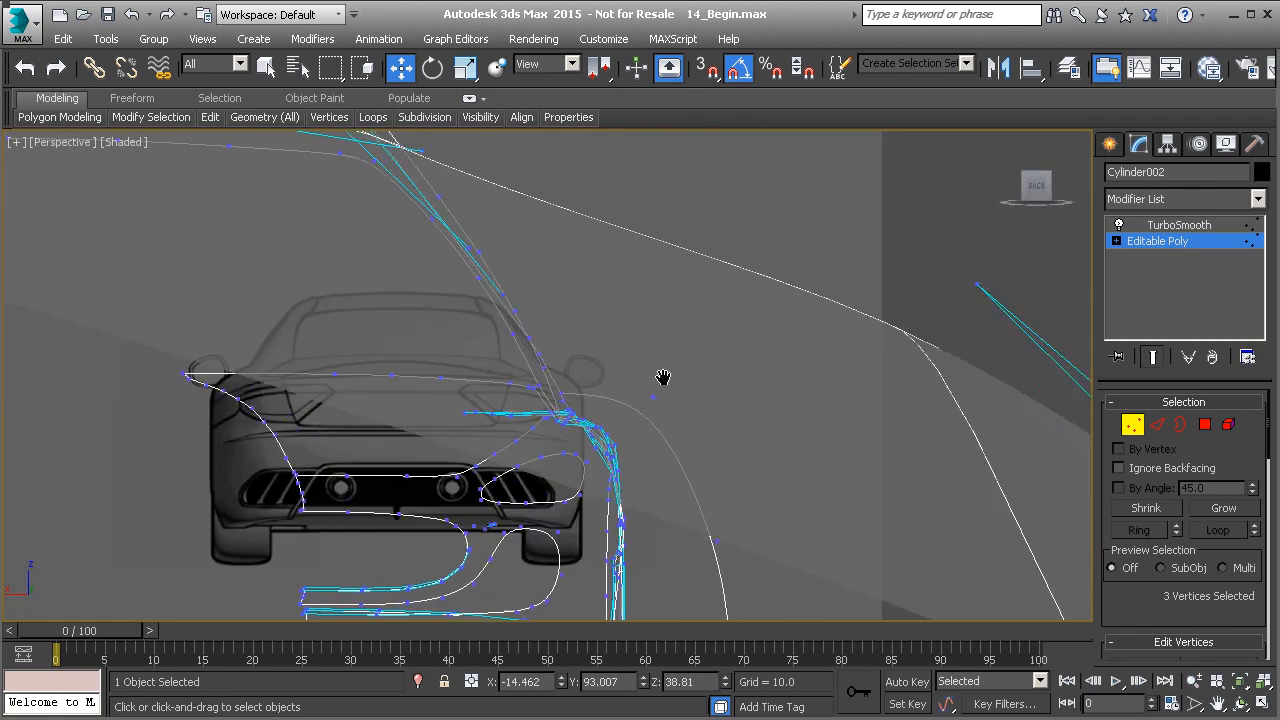
pyautogui.click(1156, 424)
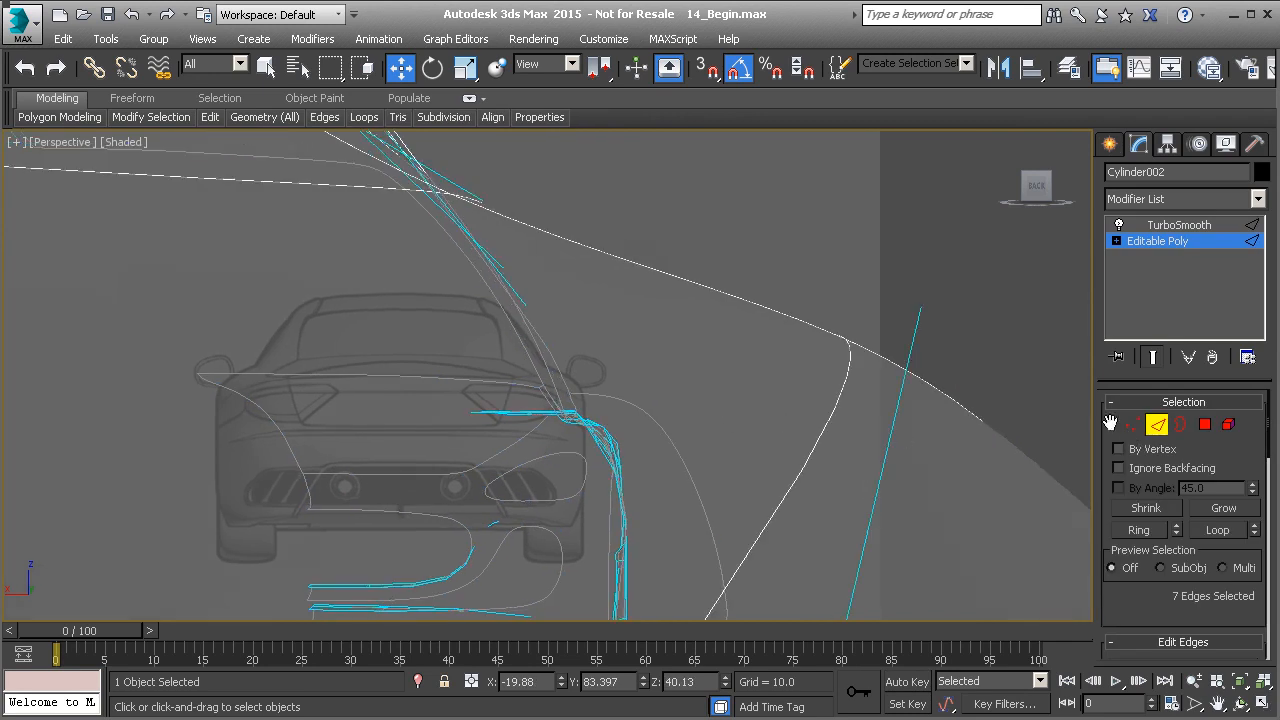
pyautogui.click(1156, 424)
pyautogui.scroll(-5, 671, 369)
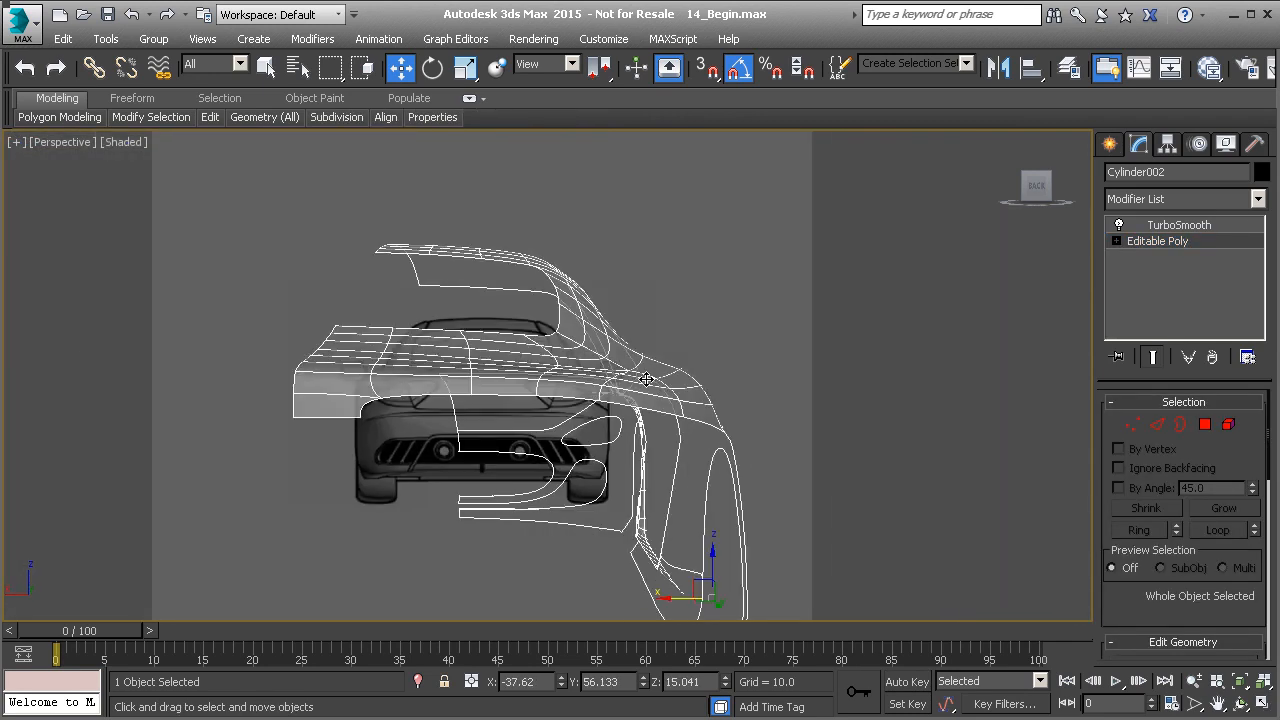
pyautogui.keyDown('alt'); pyautogui.moveTo(647, 379); pyautogui.dragTo(431, 417, button='middle'); pyautogui.keyUp('alt')
pyautogui.click(161, 415)
pyautogui.click(431, 417)
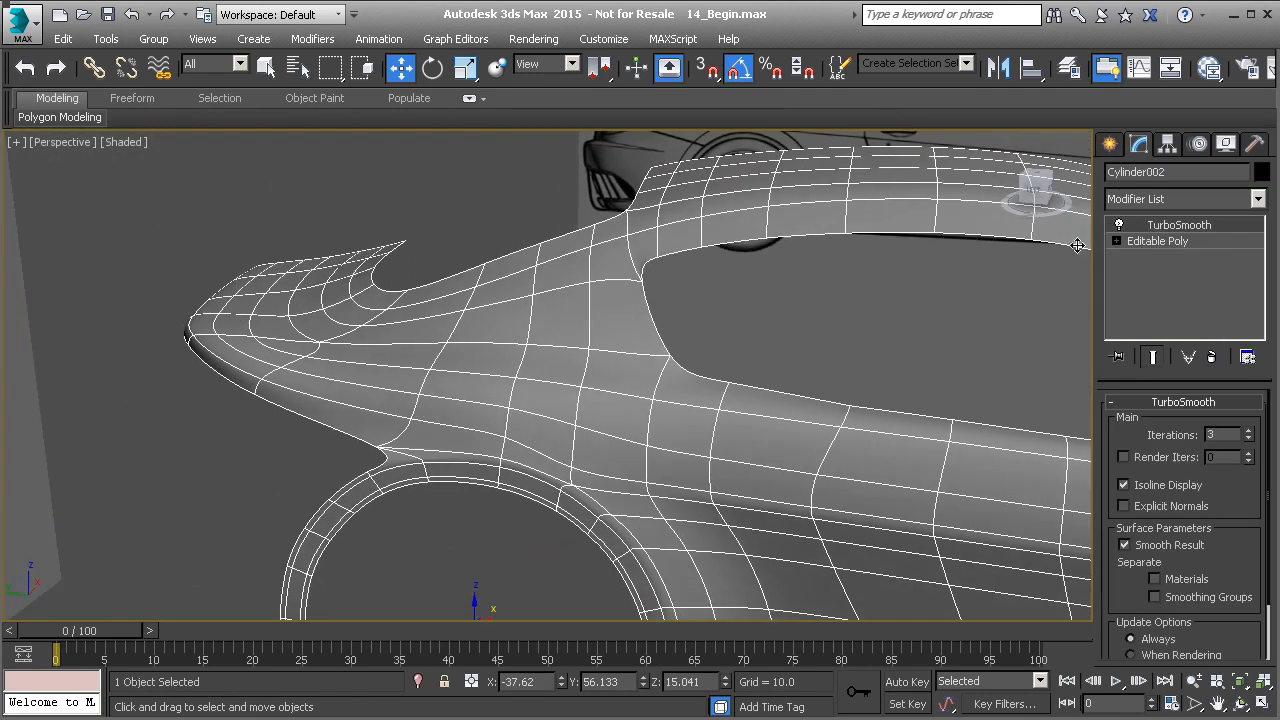
# - In wireframe perspective, try inserting an extra Swift Loop across the trunk, ending beside the trunk's corner vertex
pyautogui.click(1144, 240)
pyautogui.press('1')
pyautogui.keyDown('alt'); pyautogui.moveTo(330, 365); pyautogui.dragTo(413, 440, button='middle'); pyautogui.keyUp('alt')
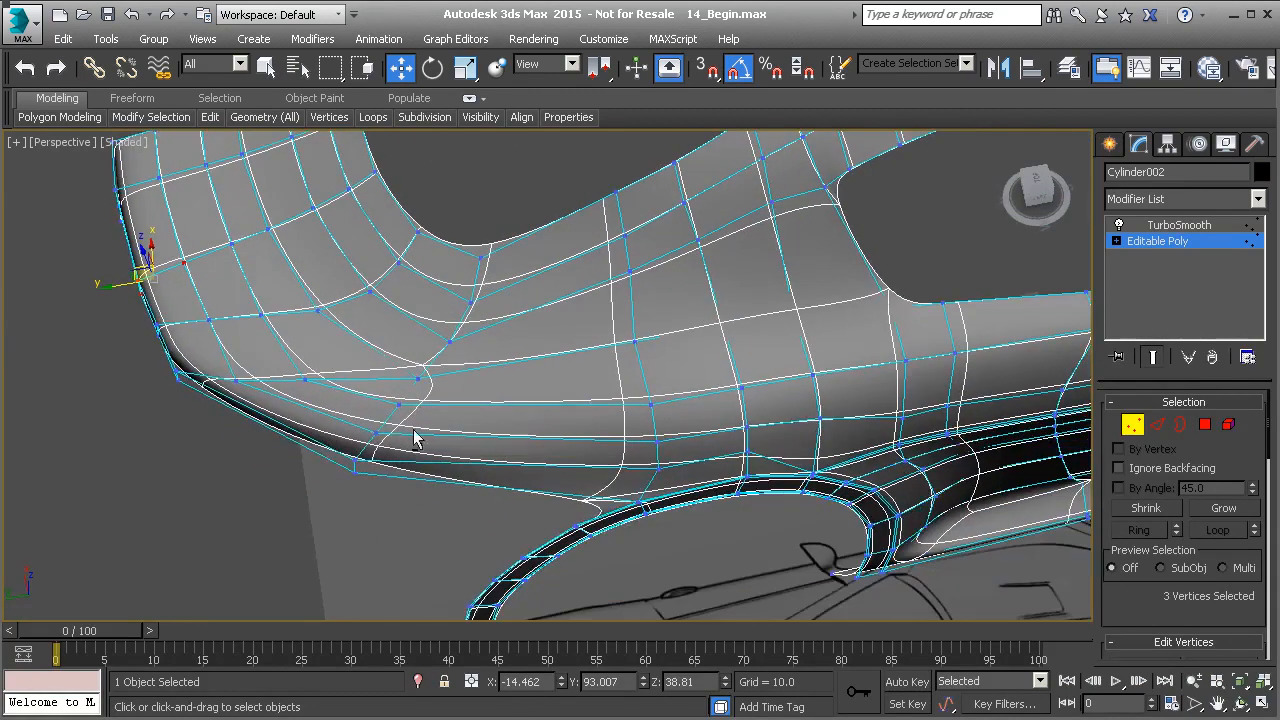
pyautogui.scroll(2, 399, 400)
pyautogui.keyDown('alt'); pyautogui.moveTo(423, 390); pyautogui.dragTo(449, 396, button='middle'); pyautogui.keyUp('alt')
pyautogui.click(456, 307)
pyautogui.keyDown('alt'); pyautogui.moveTo(457, 309); pyautogui.dragTo(601, 400, button='middle'); pyautogui.keyUp('alt')
pyautogui.press('F3')
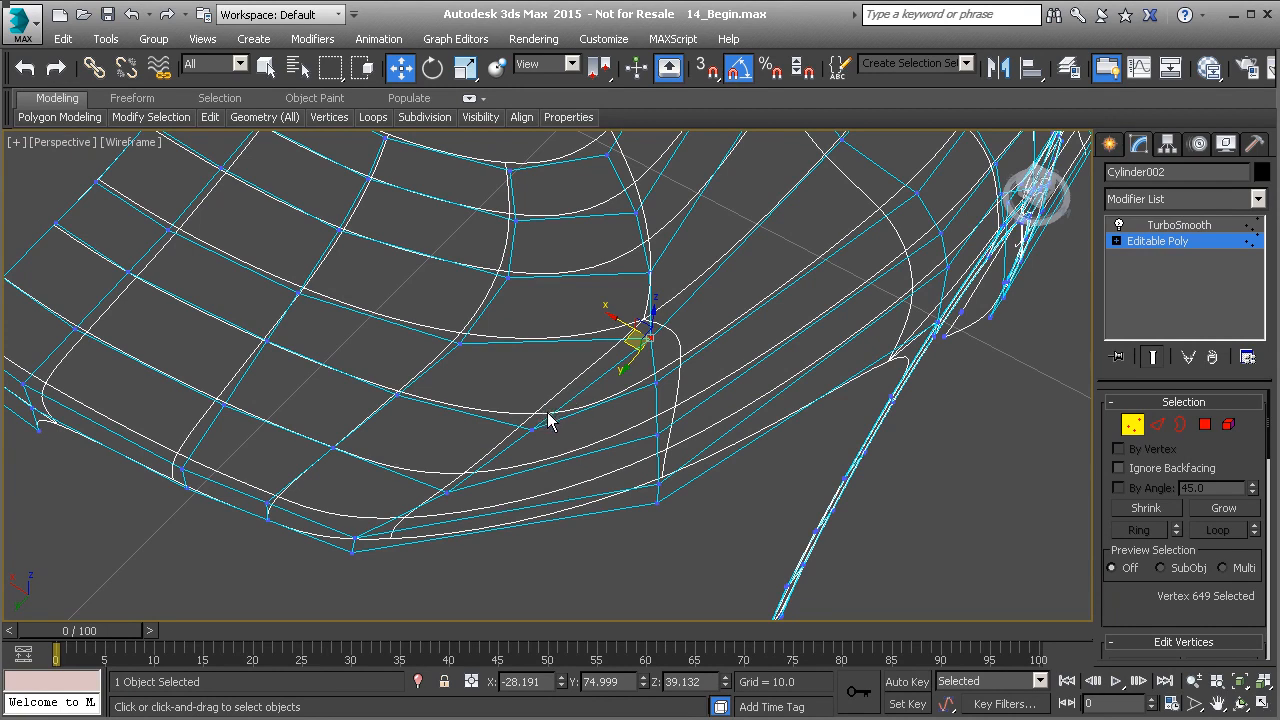
pyautogui.moveTo(211, 118)
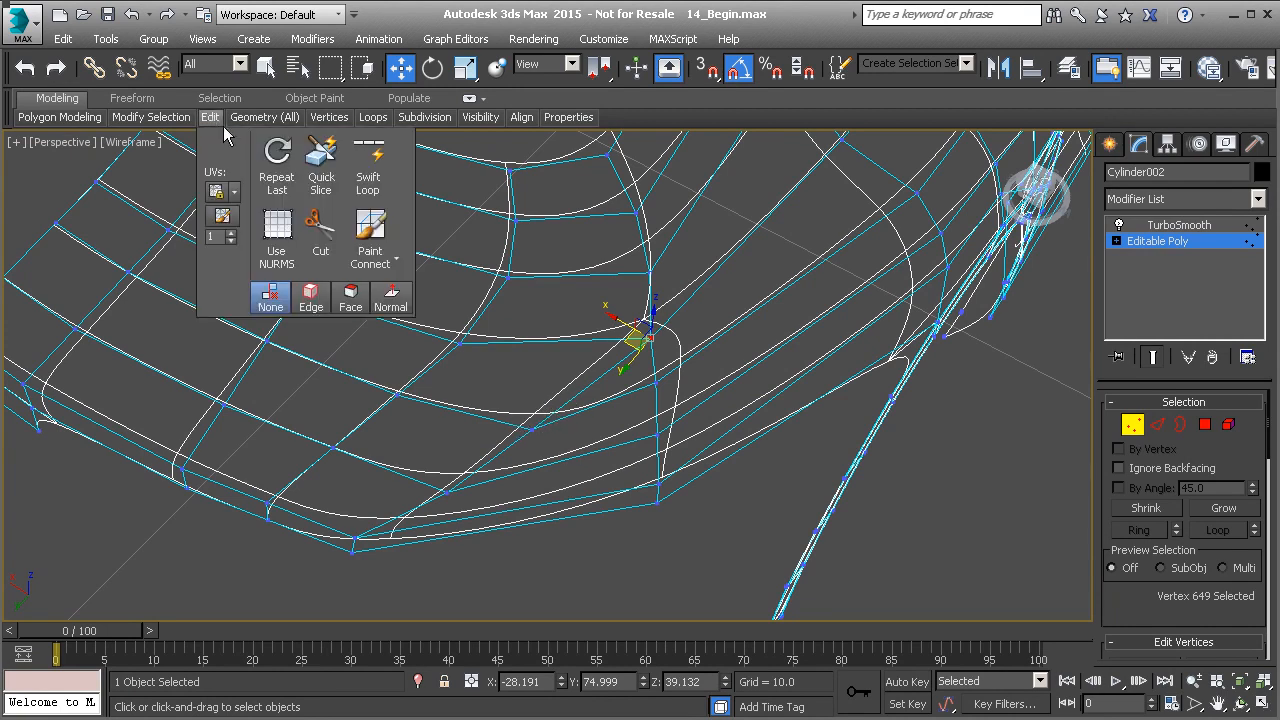
pyautogui.click(368, 165)
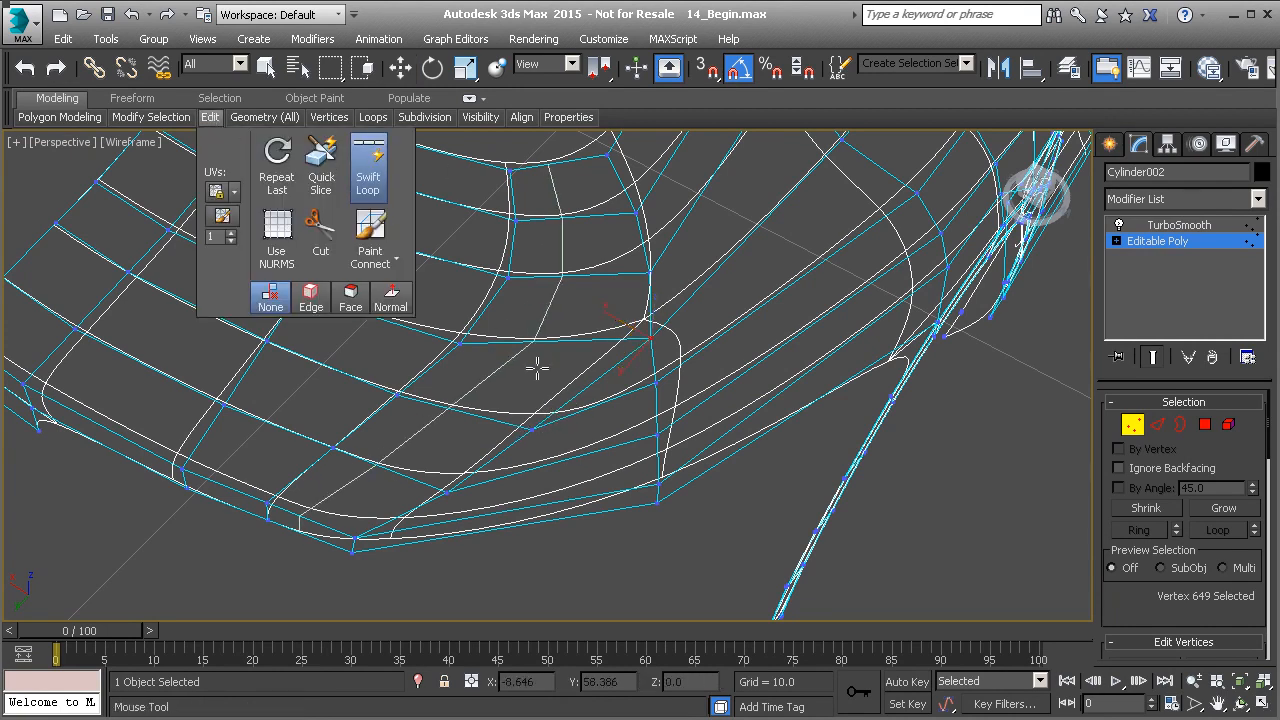
pyautogui.click(590, 381)
pyautogui.rightClick(600, 391)
# - Try moving the extra loop's end vertex inward onto the trunk surface, and undo the moves
pyautogui.click(592, 383)
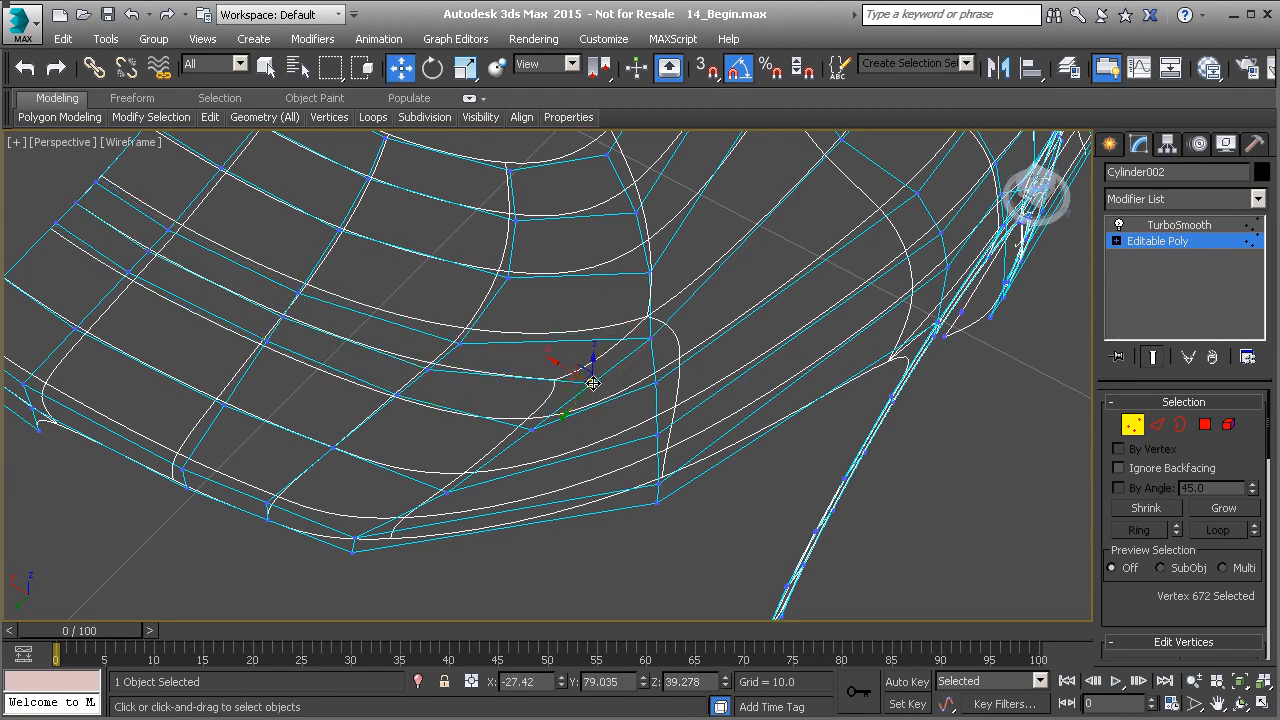
pyautogui.moveTo(564, 381); pyautogui.dragTo(503, 387)
pyautogui.moveTo(502, 388); pyautogui.dragTo(504, 388)
pyautogui.press('t')
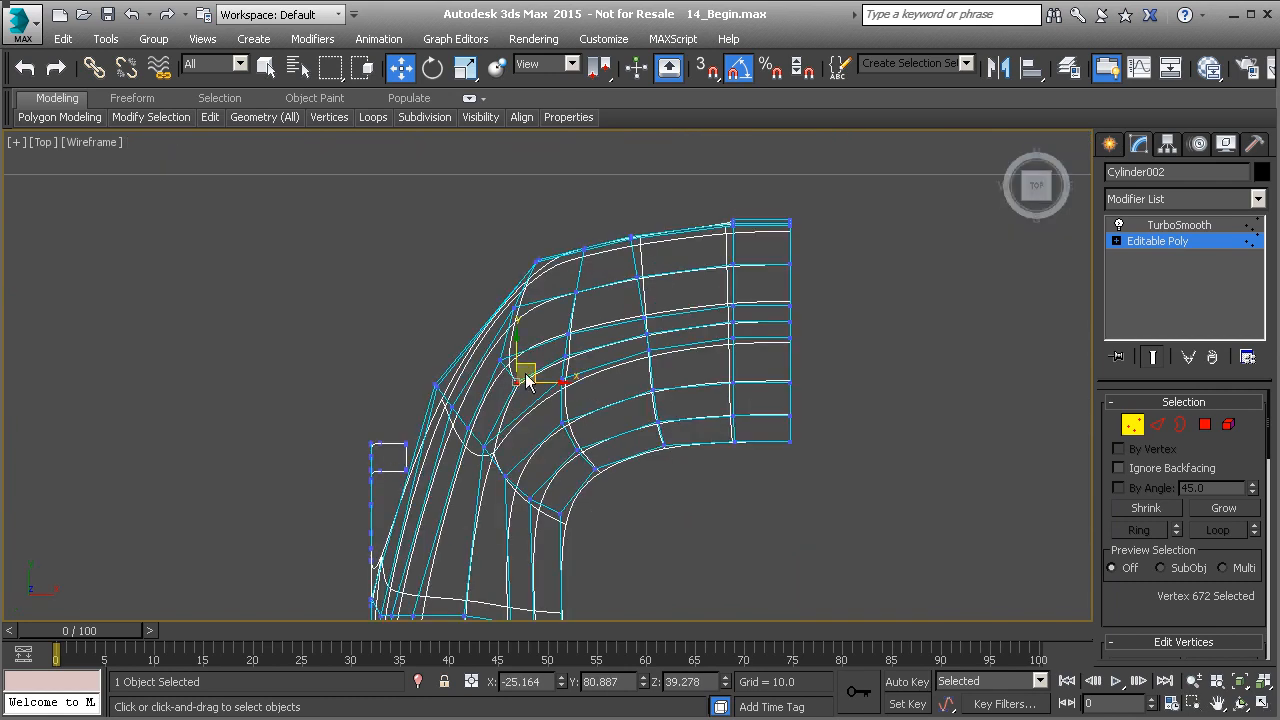
pyautogui.scroll(4, 522, 392)
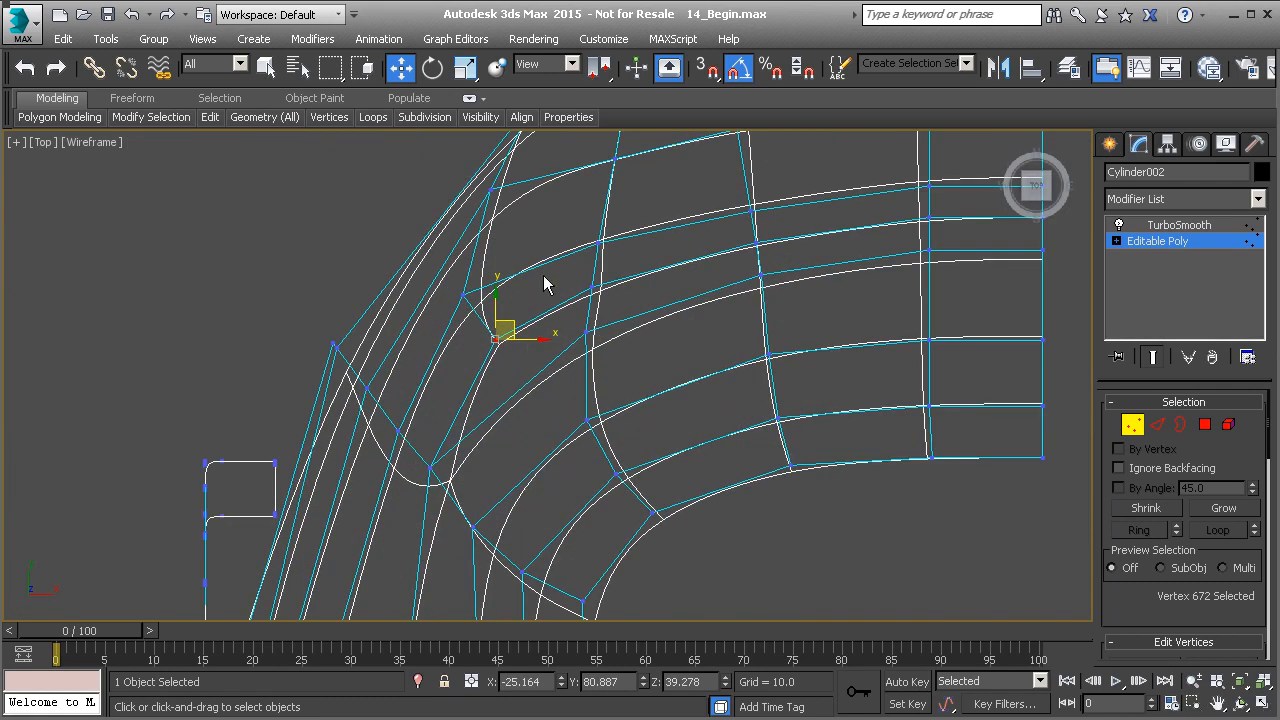
pyautogui.moveTo(509, 333); pyautogui.dragTo(523, 318)
pyautogui.hotkey('ctrl', 'z')
pyautogui.hotkey('ctrl', 'z')
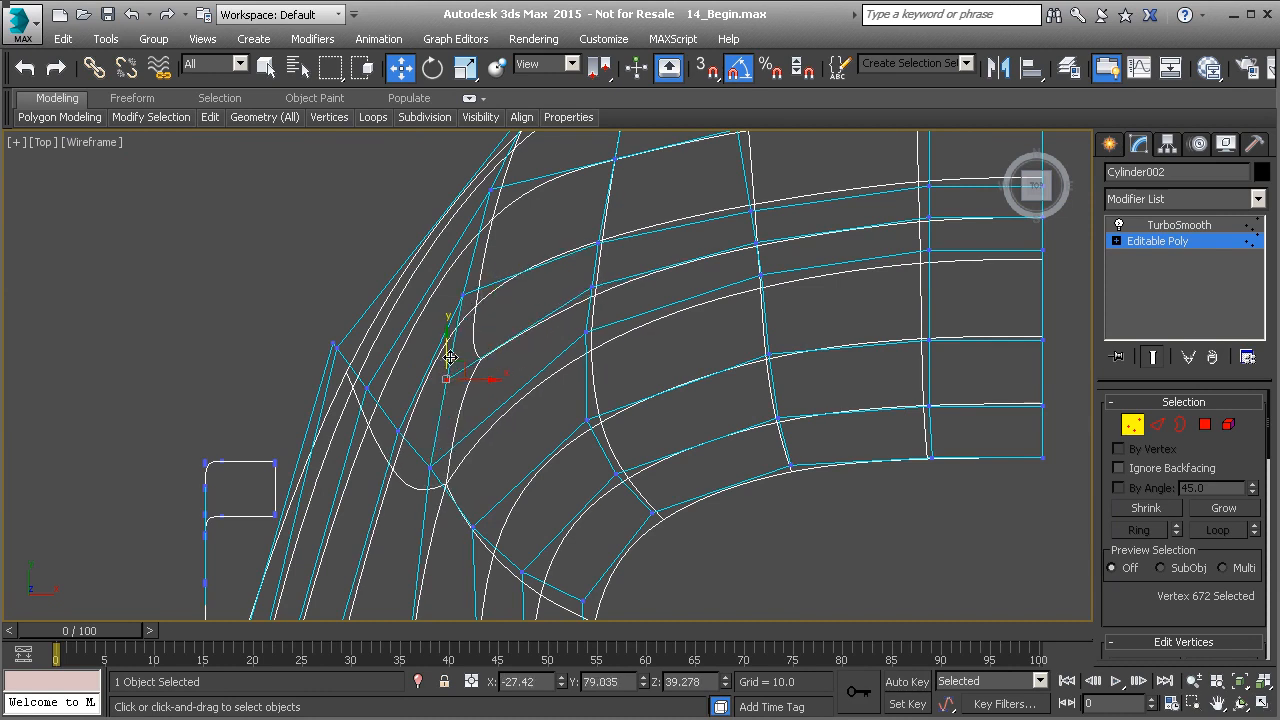
# - Return to shaded display and remove the extra four-edge loop across the trunk along with its vertices
pyautogui.moveTo(455, 353); pyautogui.dragTo(459, 371, button='middle')
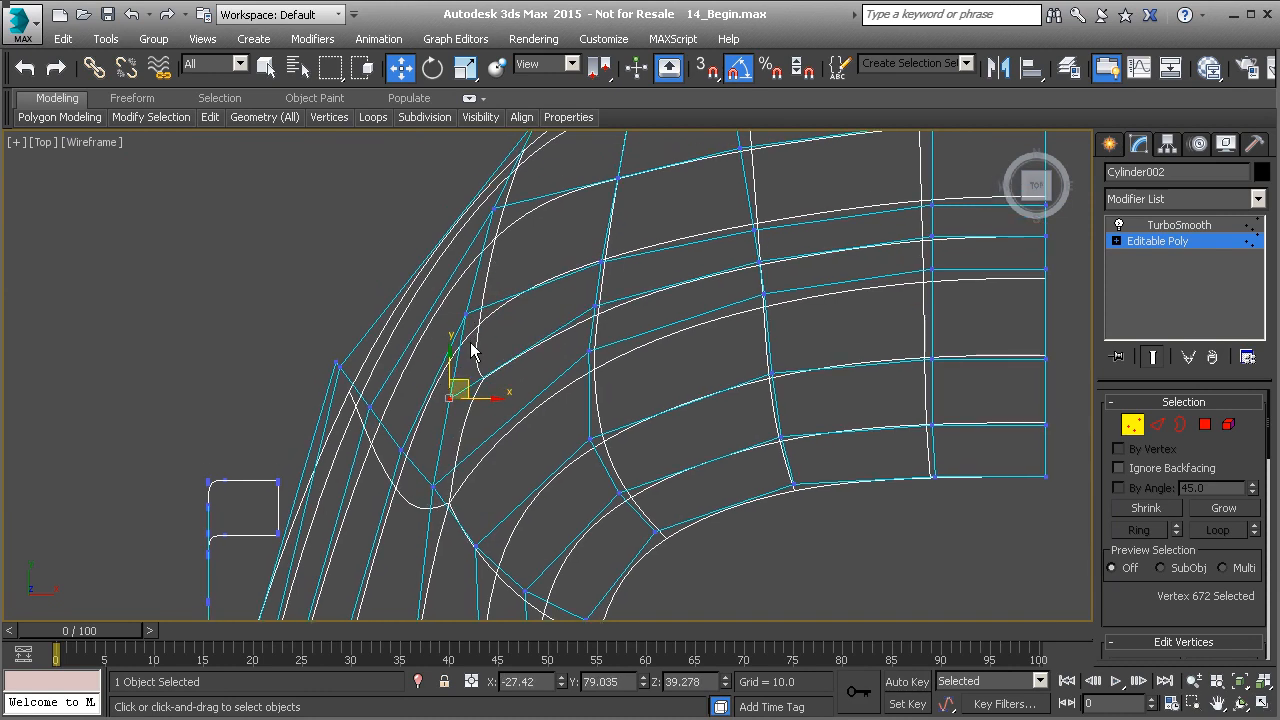
pyautogui.press('F3')
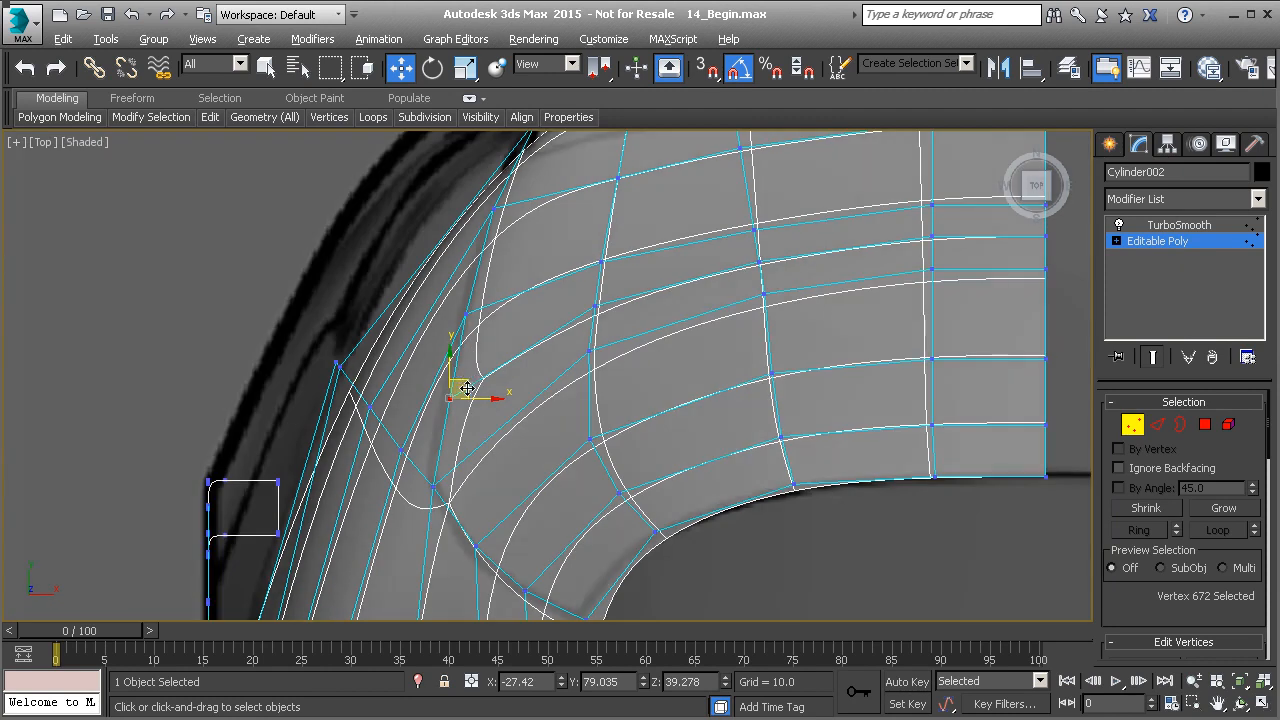
pyautogui.scroll(4, 463, 415)
pyautogui.scroll(-4, 464, 418)
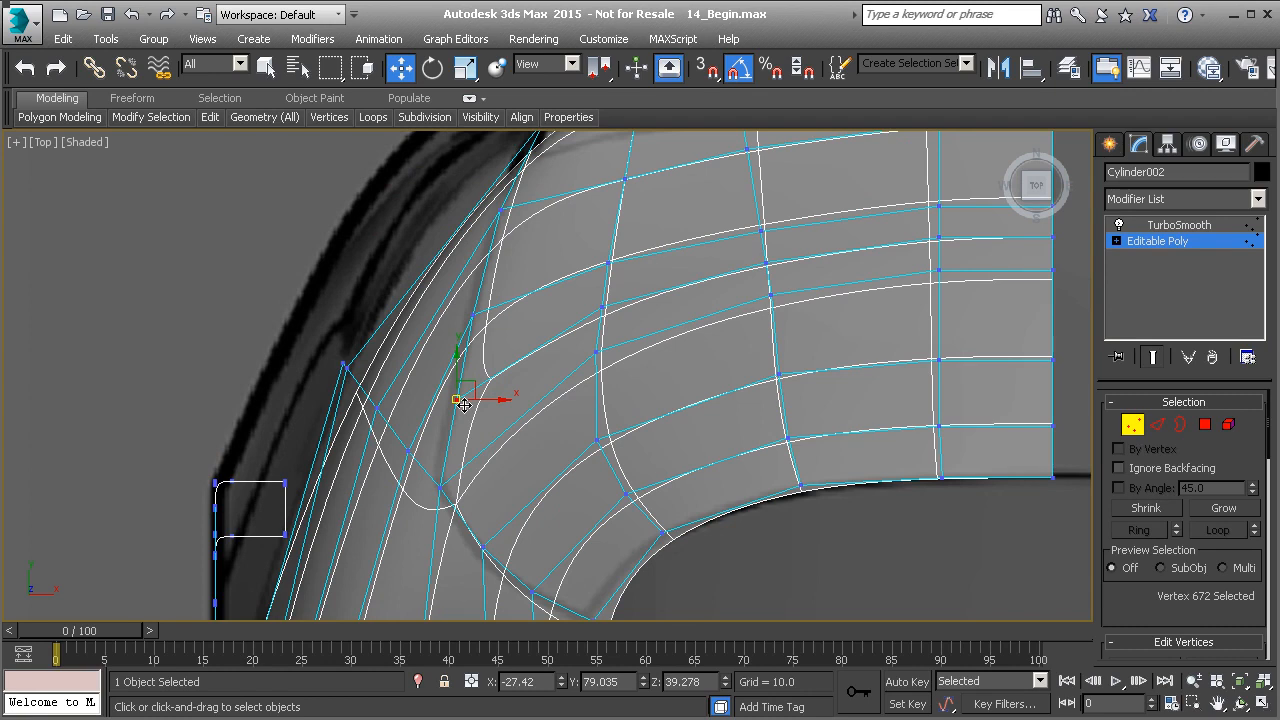
pyautogui.press('2')
pyautogui.doubleClick(527, 357)
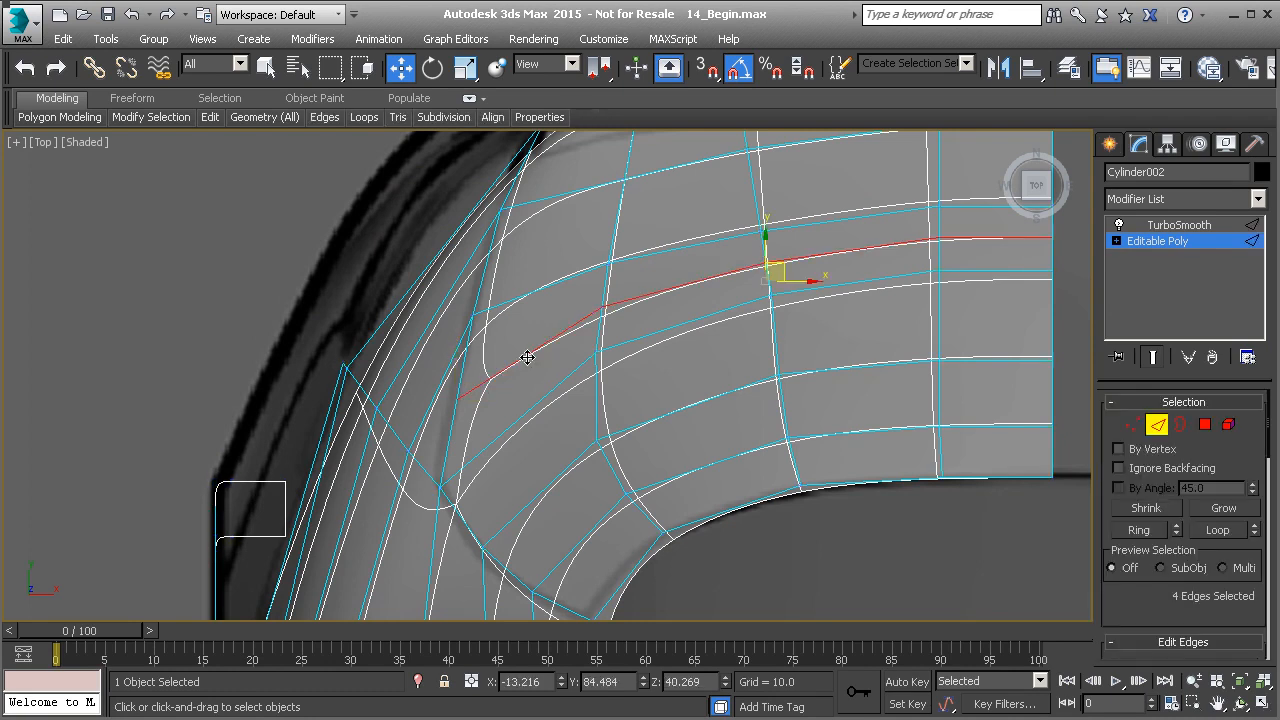
pyautogui.hotkey('ctrl', 'BackSpace')
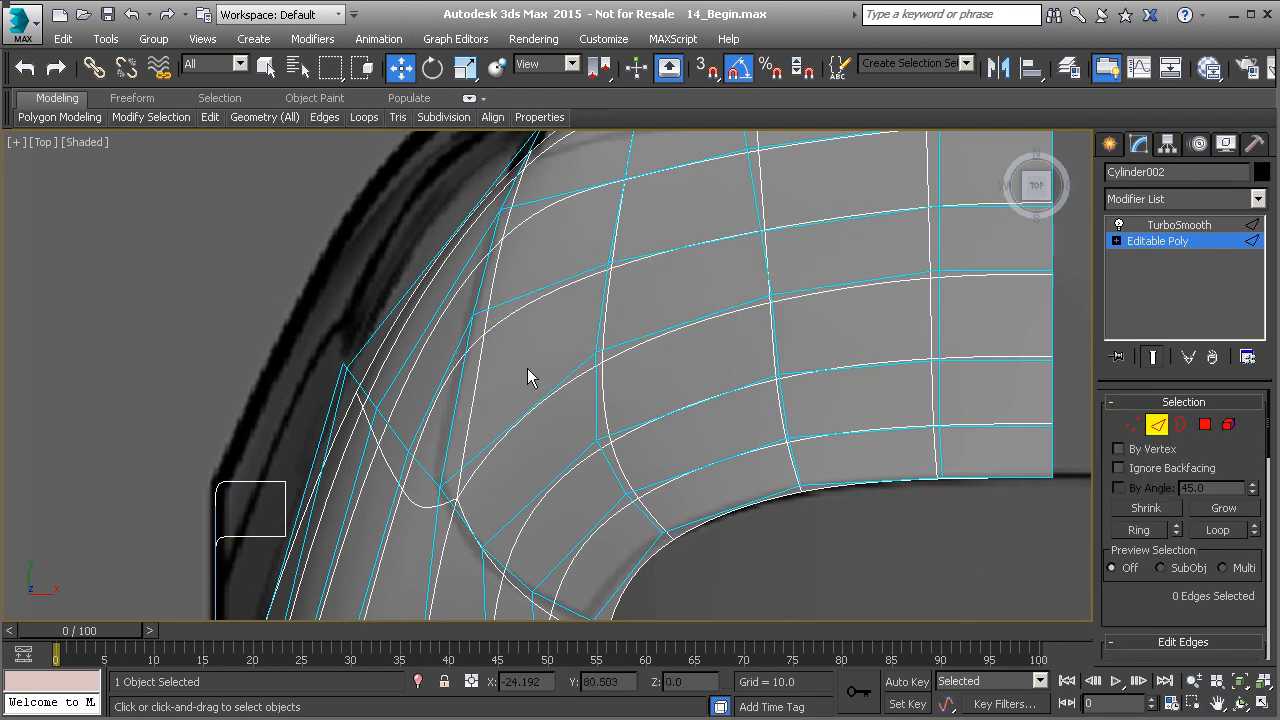
# - Examine the trunk and quarter panel in perspective, and compare the area behind the rear wheel arch with the blueprint in the left view
pyautogui.press('p')
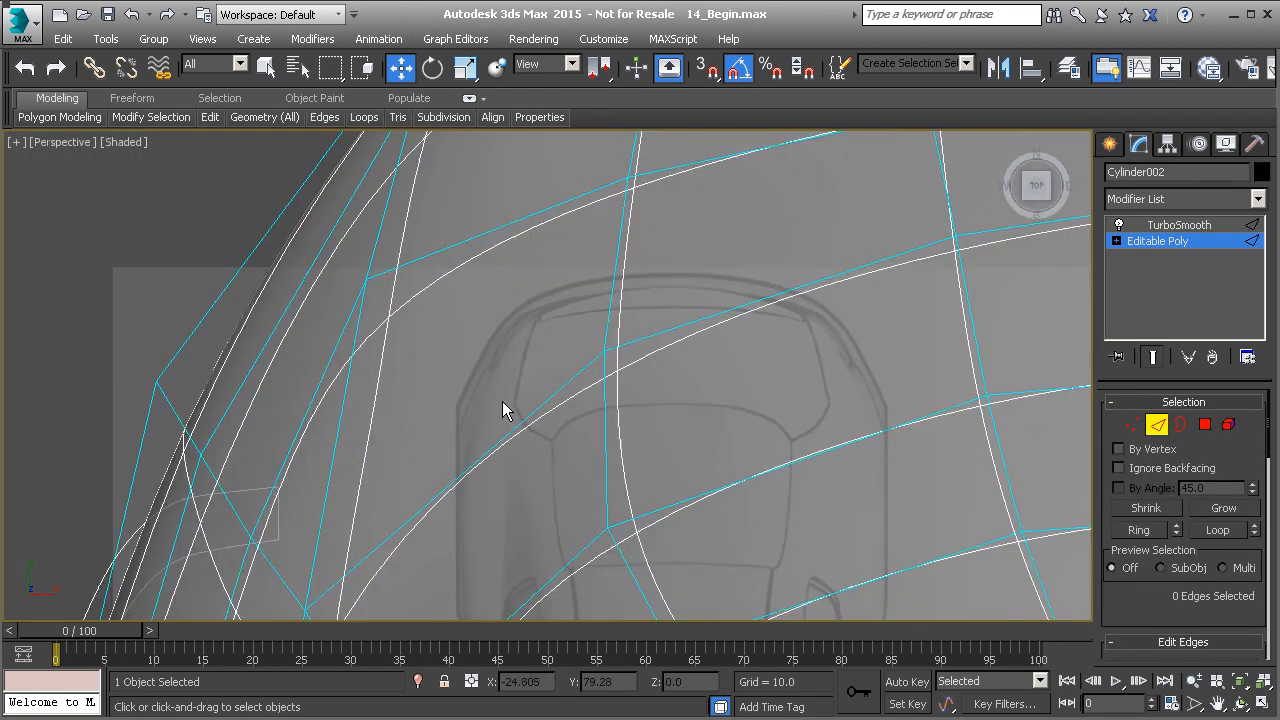
pyautogui.scroll(-3, 502, 401)
pyautogui.moveTo(441, 428); pyautogui.dragTo(607, 354, button='middle')
pyautogui.scroll(-5, 607, 354)
pyautogui.moveTo(463, 466); pyautogui.dragTo(586, 411, button='middle')
pyautogui.scroll(4, 521, 511)
pyautogui.scroll(5, 521, 511)
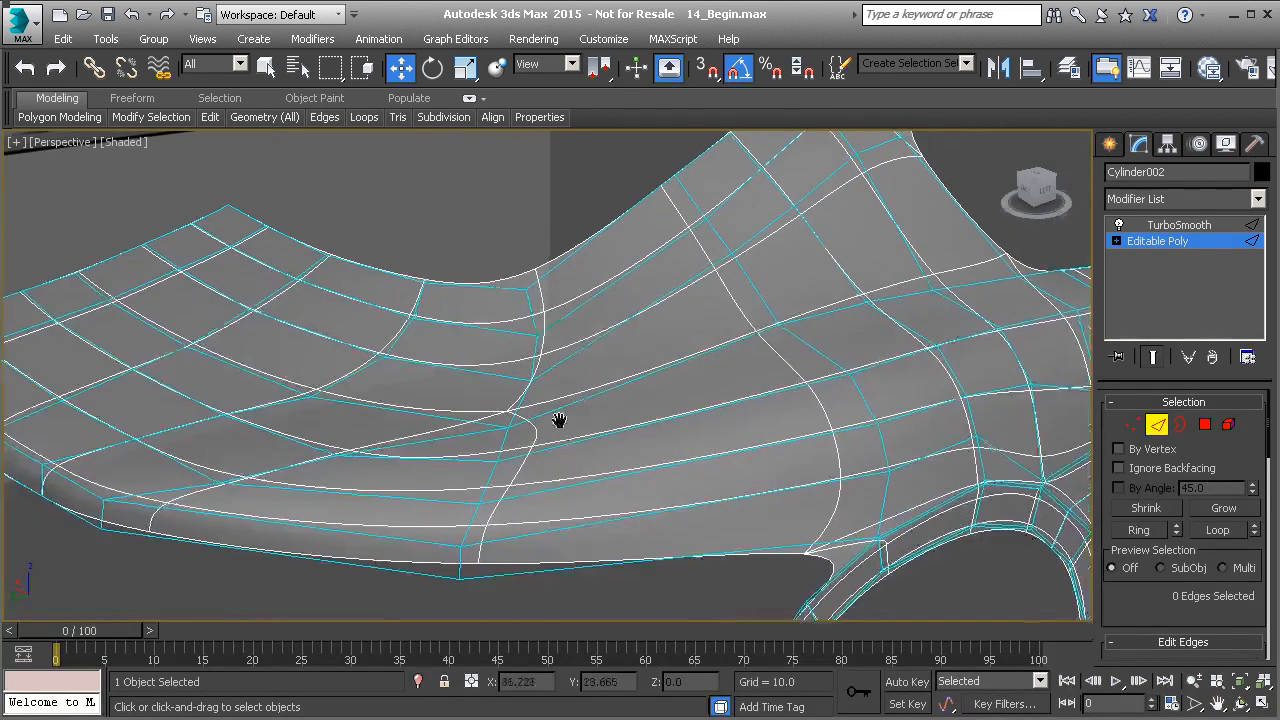
pyautogui.scroll(-3, 590, 470)
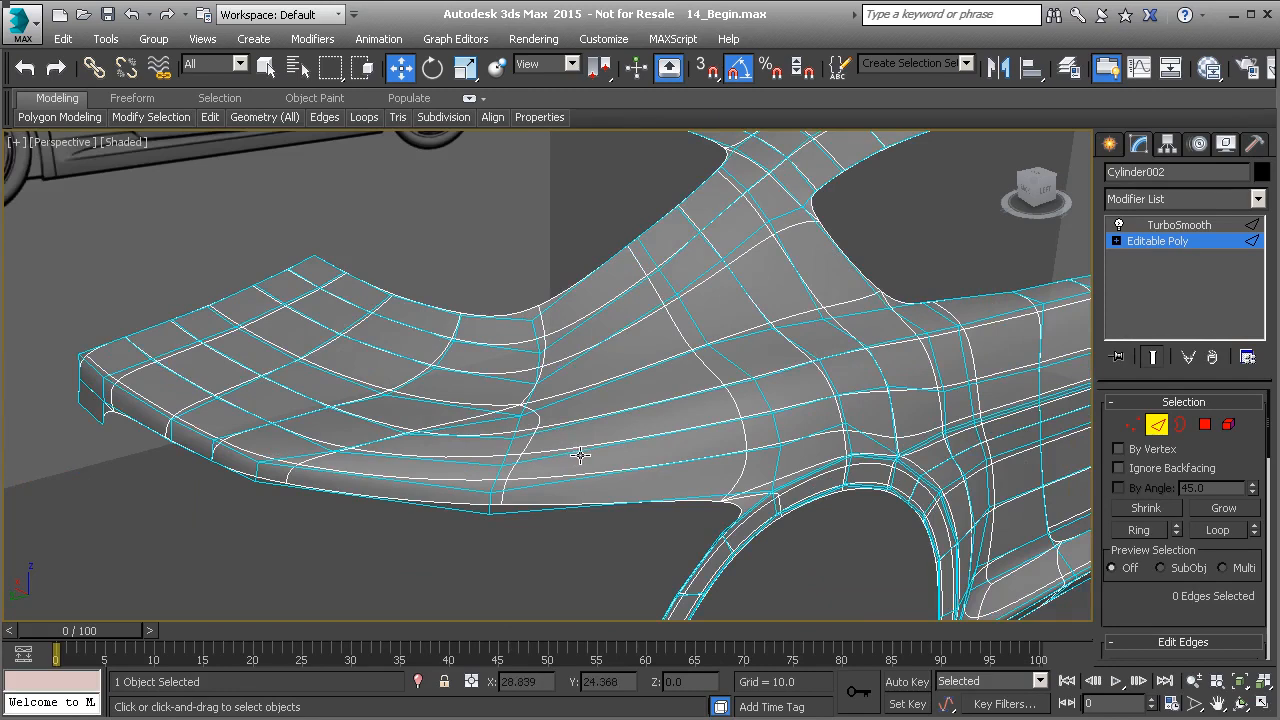
pyautogui.scroll(-3, 577, 451)
pyautogui.press('l')
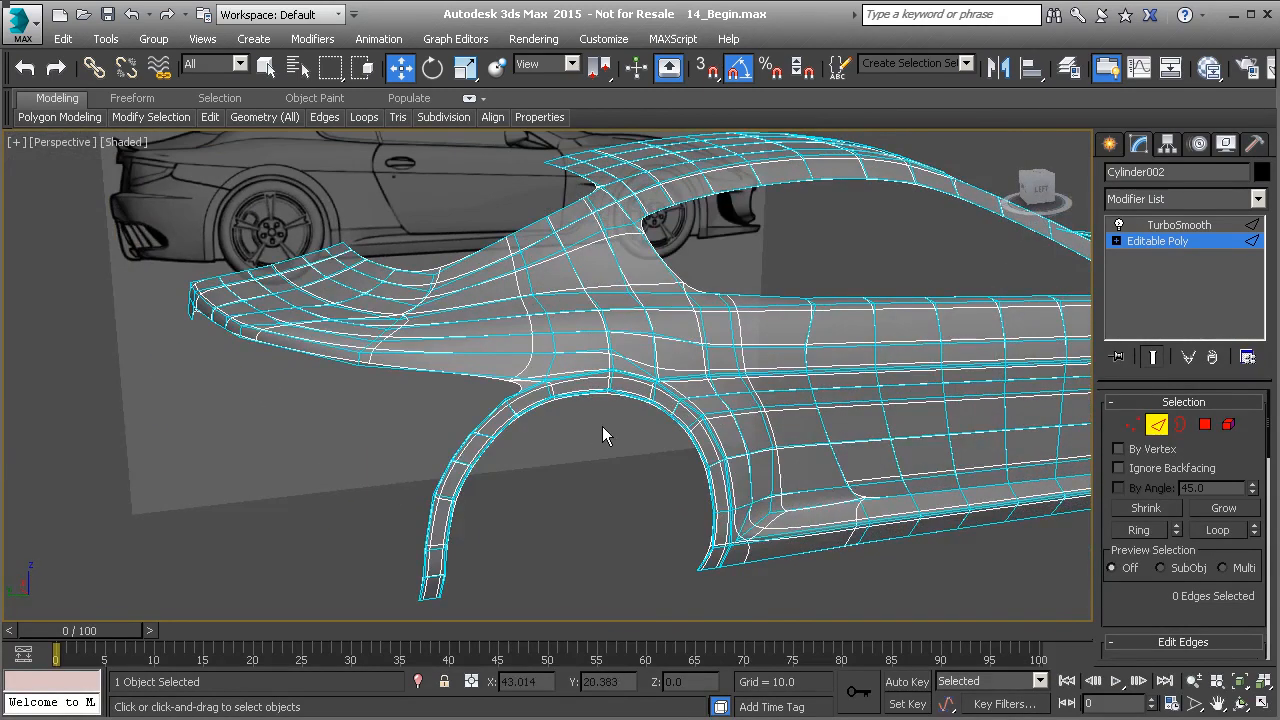
pyautogui.scroll(4, 601, 426)
pyautogui.scroll(-4, 600, 410)
pyautogui.scroll(3, 700, 380)
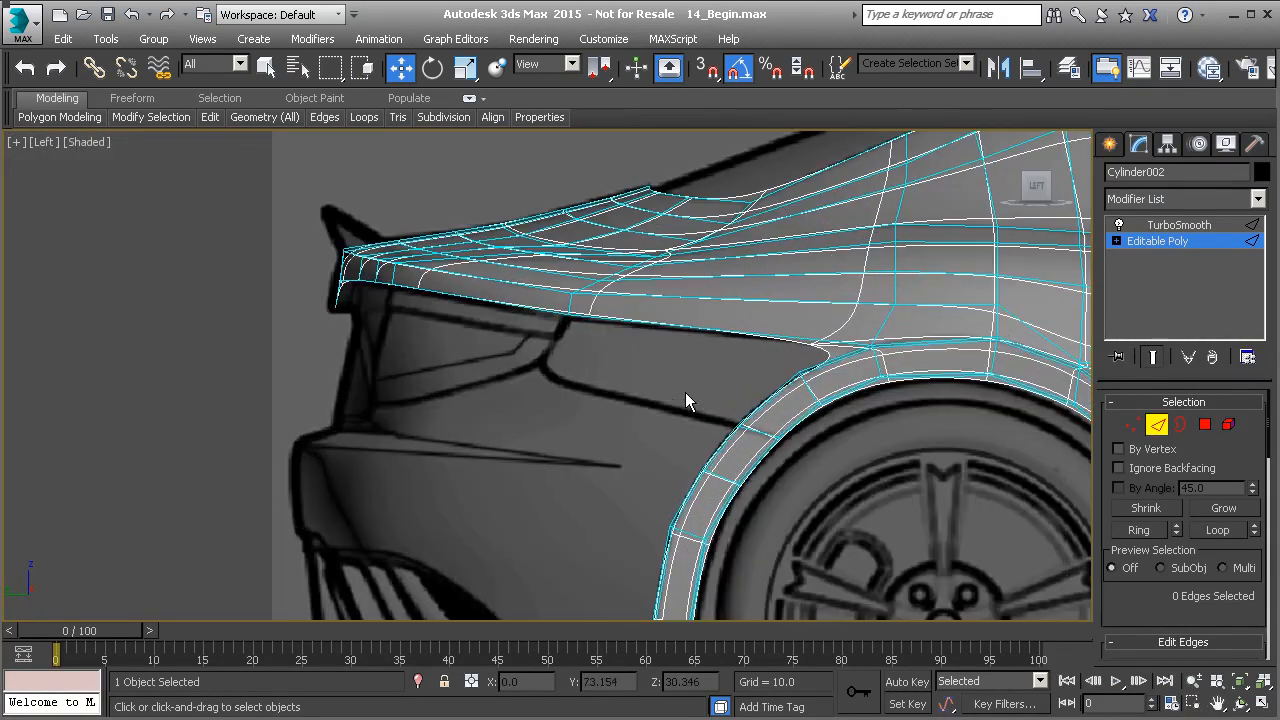
pyautogui.moveTo(634, 448); pyautogui.dragTo(645, 379, button='middle')
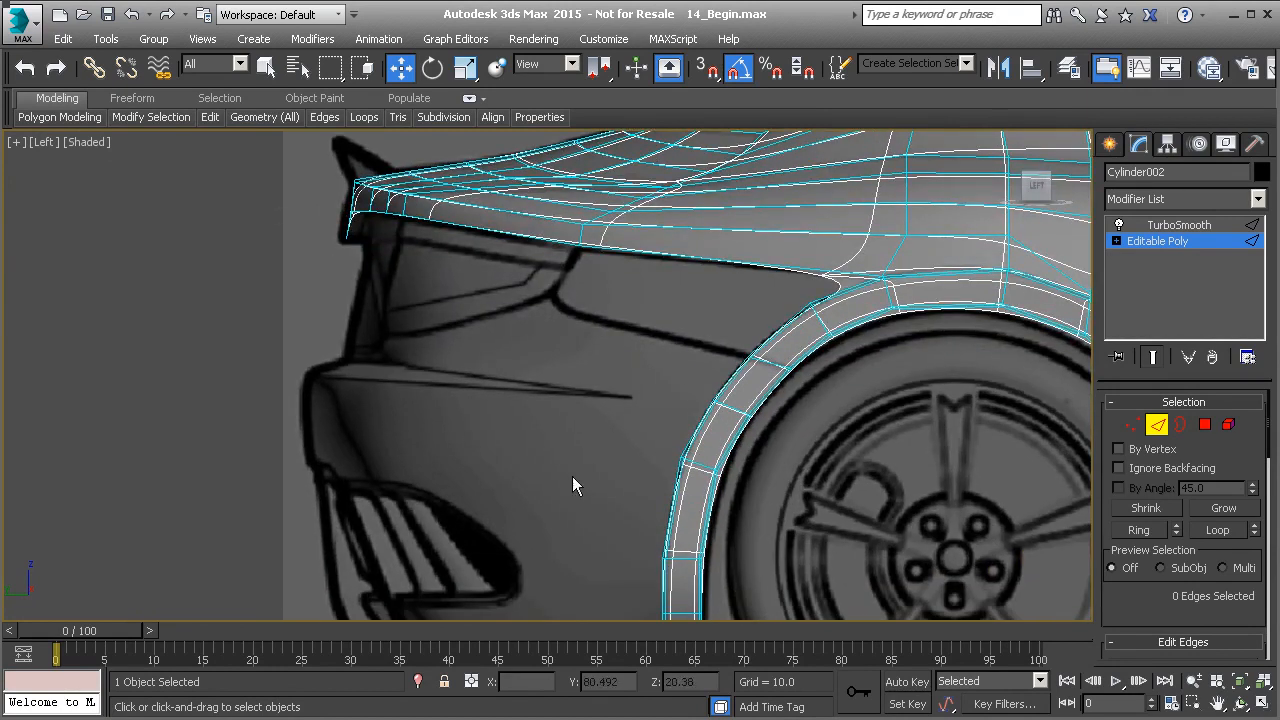